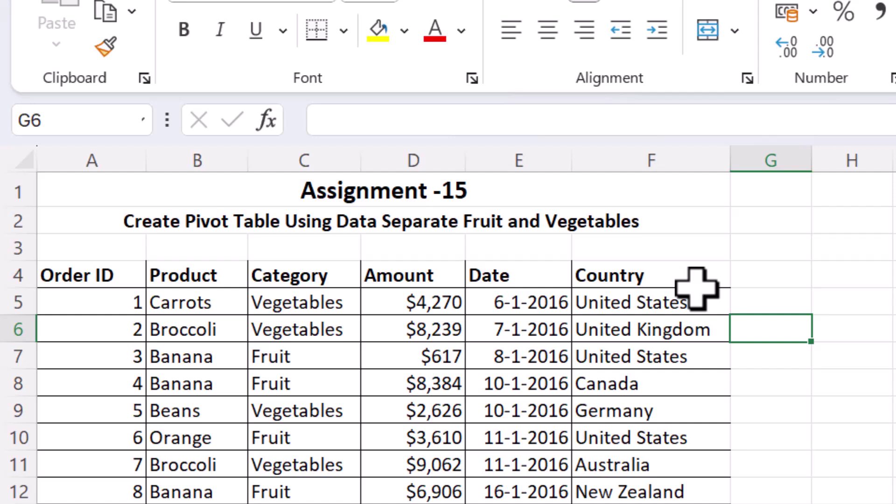
Clear all contents and formatting, including the stray borders, from the range K27:P33
scroll(696, 288, "down", 10)
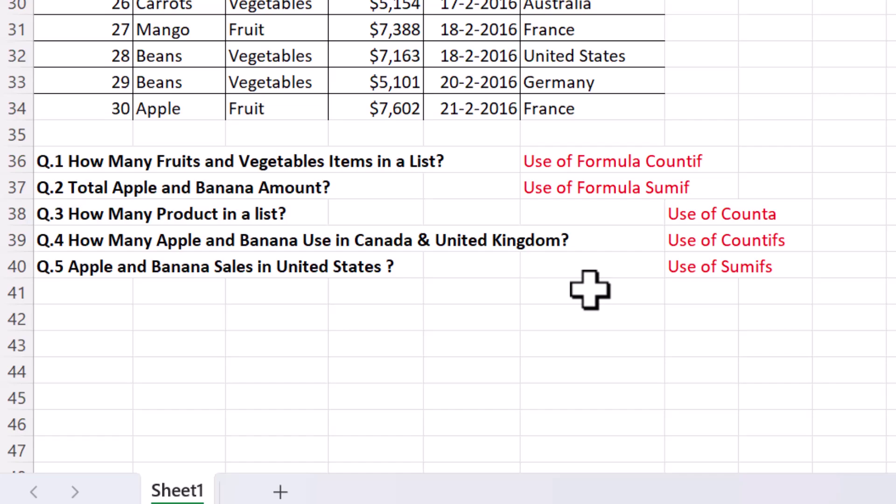
scroll(589, 289, "down", 6)
scroll(590, 290, "up", 16)
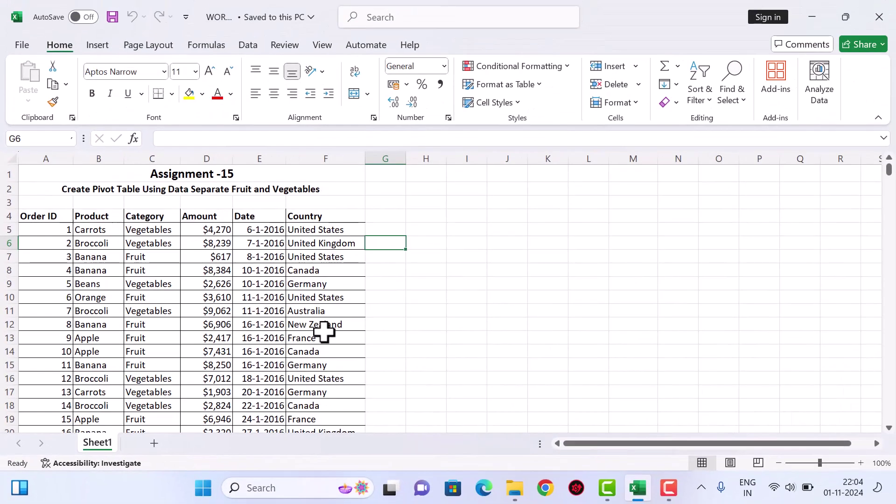
scroll(771, 400, "down", 14)
scroll(722, 335, "up", 9)
left_click_drag(551, 331, 746, 407)
key("Delete")
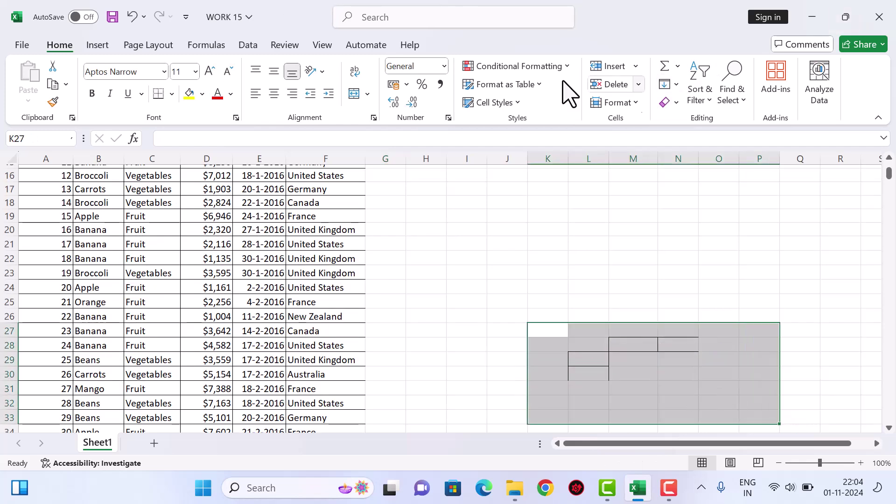
left_click(672, 105)
left_click(671, 119)
Copy the "Vegetables" label from C5 into I4 and fit column I's width to its contents
scroll(216, 256, "down", 15)
scroll(216, 256, "up", 10)
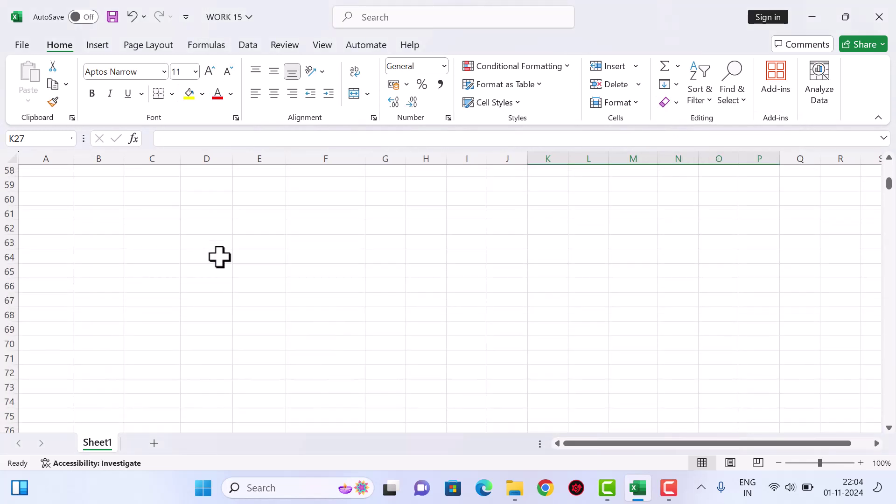
scroll(219, 256, "up", 1)
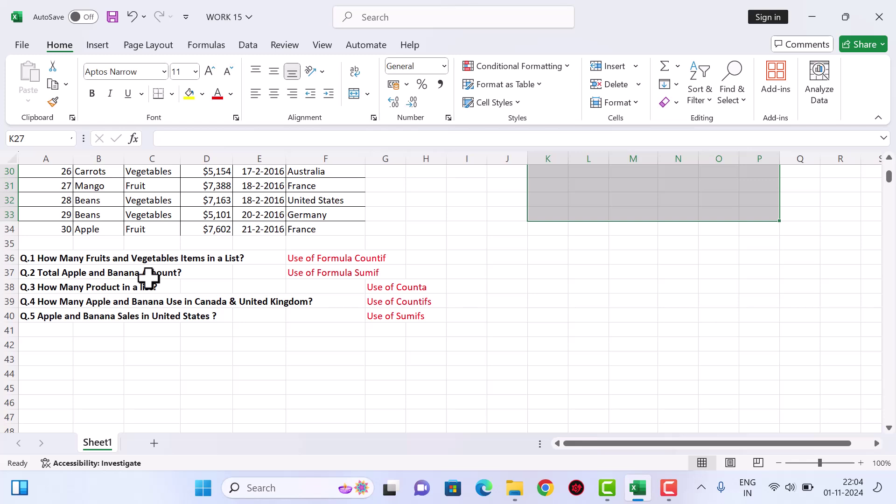
scroll(148, 279, "up", 10)
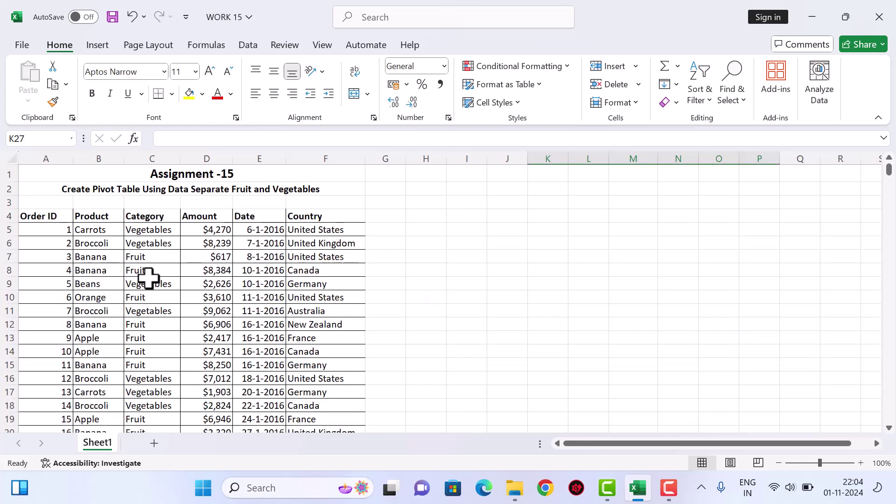
left_click(149, 230)
key("ctrl+c")
left_click(436, 216)
left_click(468, 217)
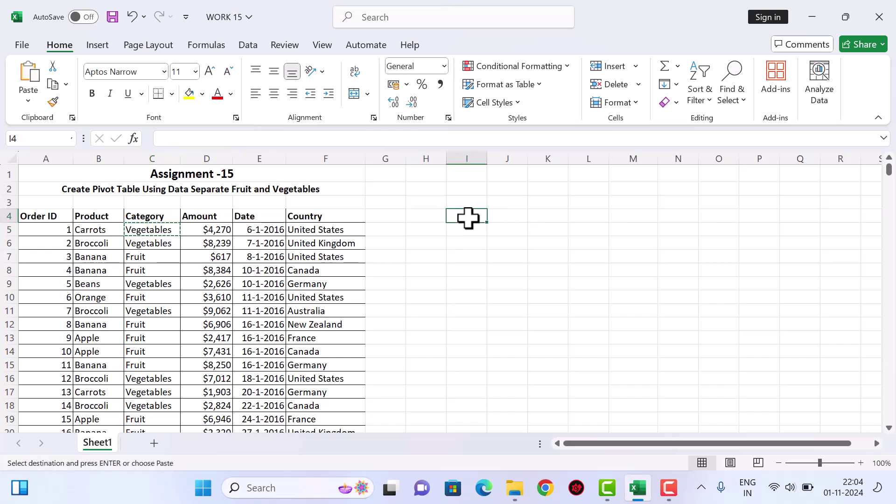
key("ctrl+v")
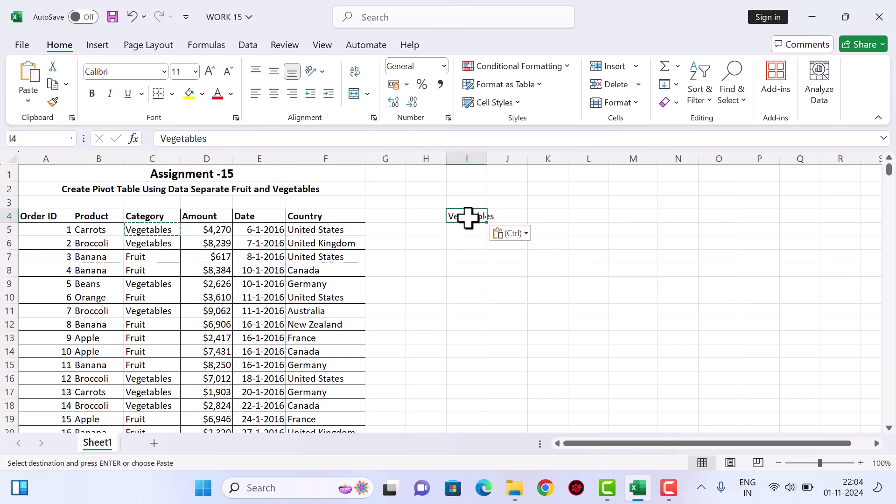
double_click(488, 160)
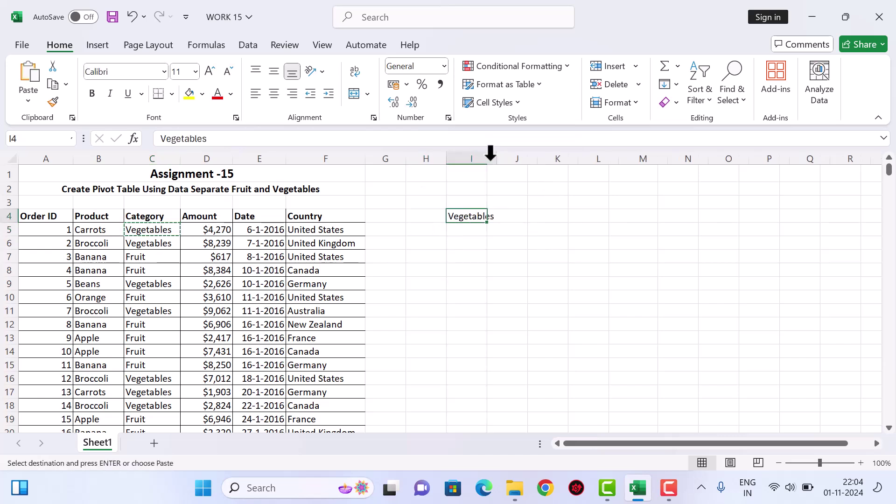
Copy the "Fruit" label from C7 into J4 and make I5 the active cell
left_click(148, 258)
key("ctrl+c")
left_click(516, 215)
key("ctrl+v")
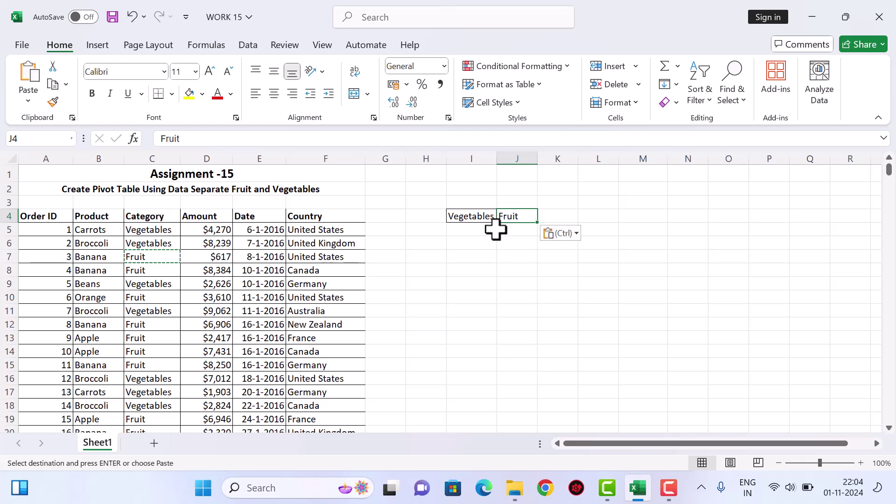
left_click(477, 228)
scroll(414, 239, "down", 10)
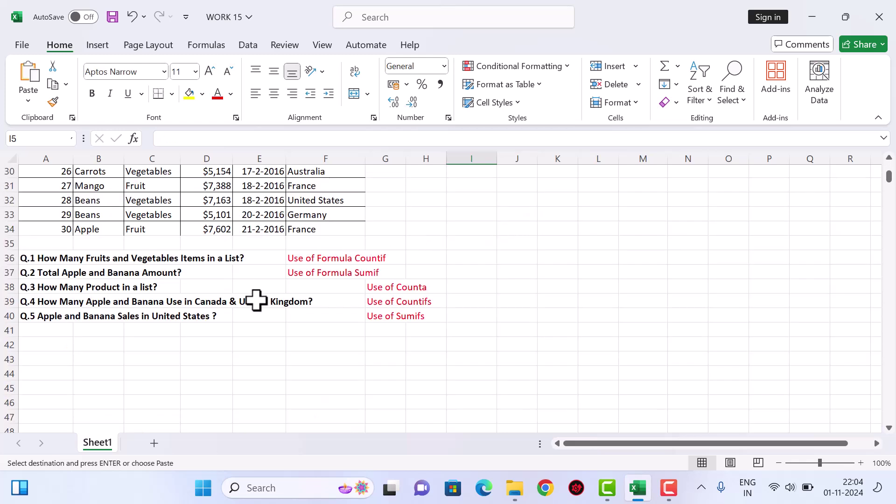
scroll(256, 301, "up", 10)
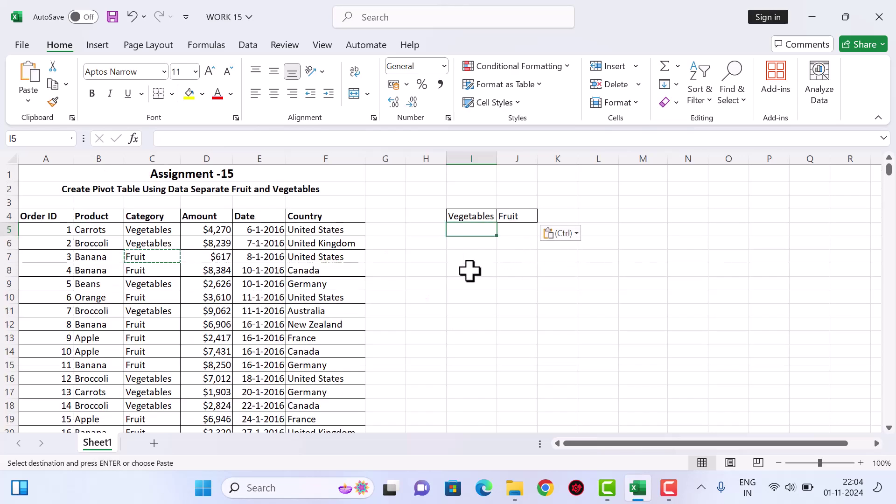
type("=")
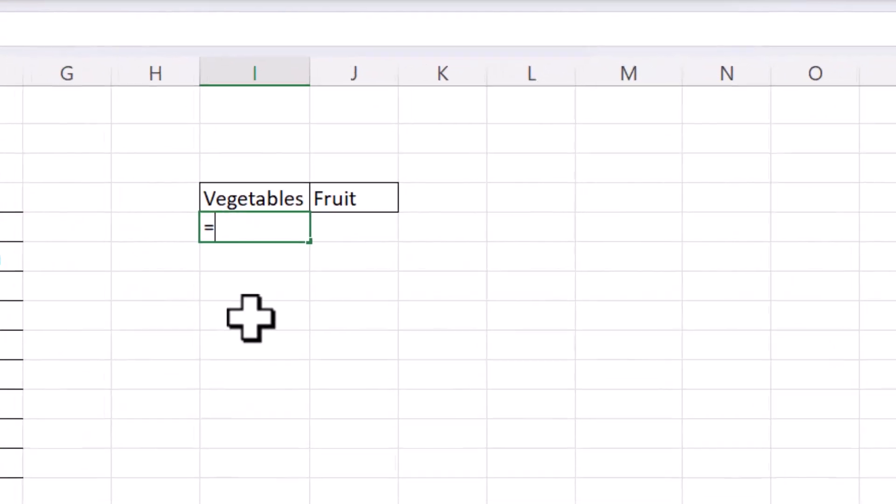
type("COUN")
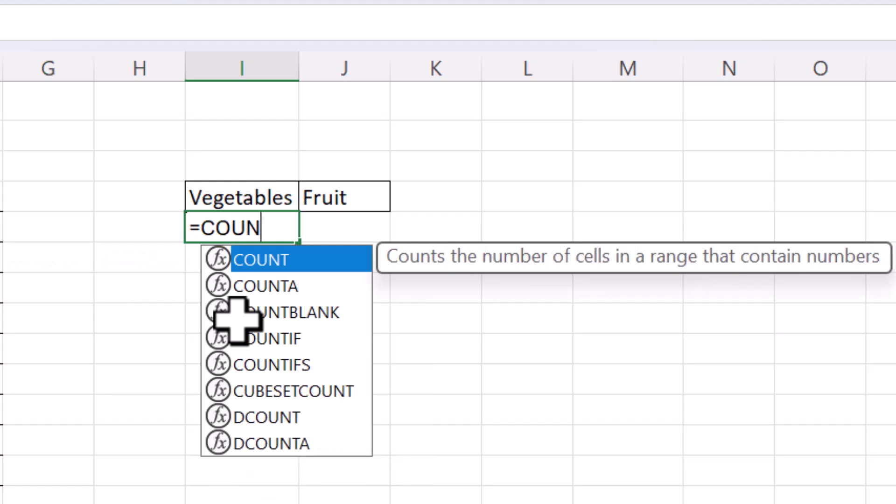
key("Left")
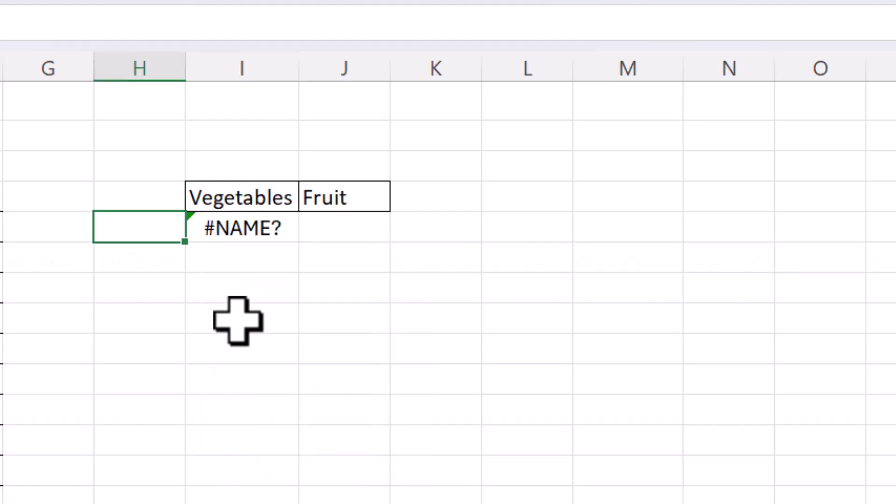
key("Right")
key("Delete")
Enter =COUNTIF(C5:C34,I4) in I5 to count the Vegetables items in the Category column
type("=")
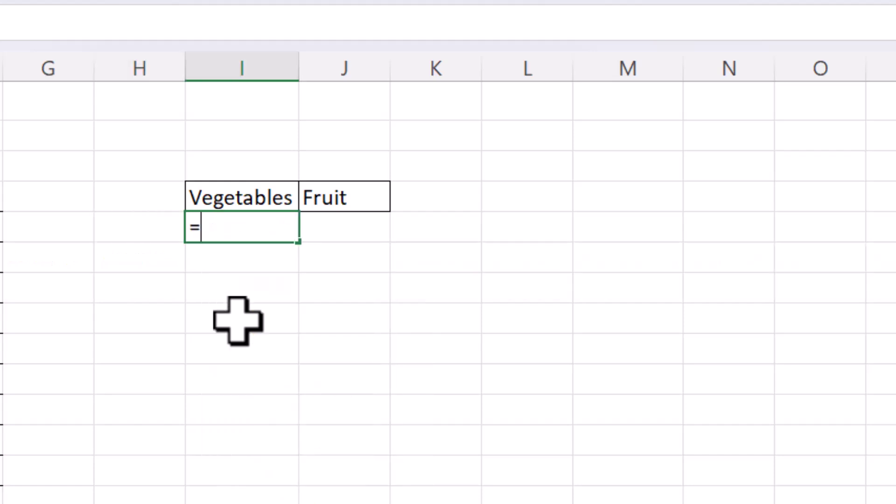
type("COU")
key("Down")
key("Down")
key("Down")
key("Down")
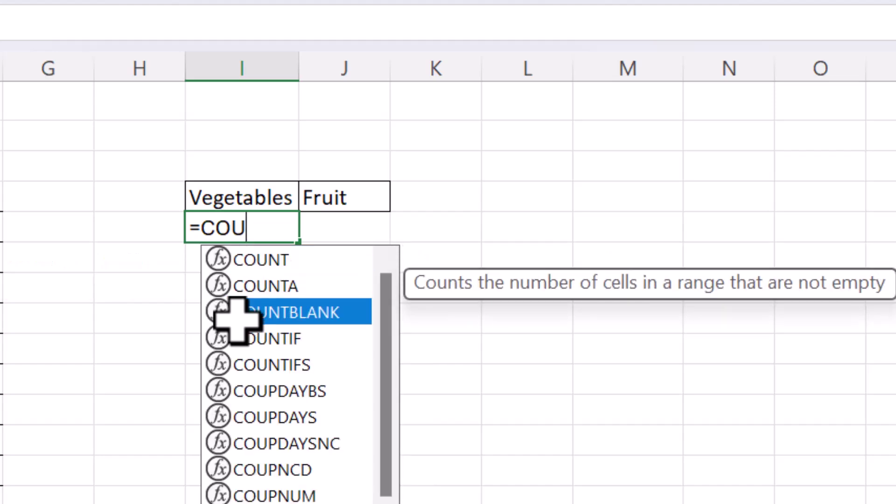
key("Up")
key("Tab")
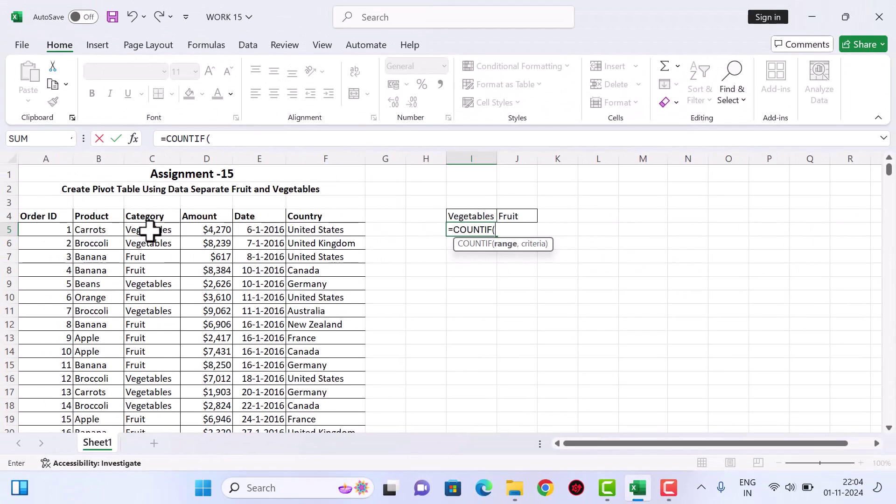
left_click(149, 230)
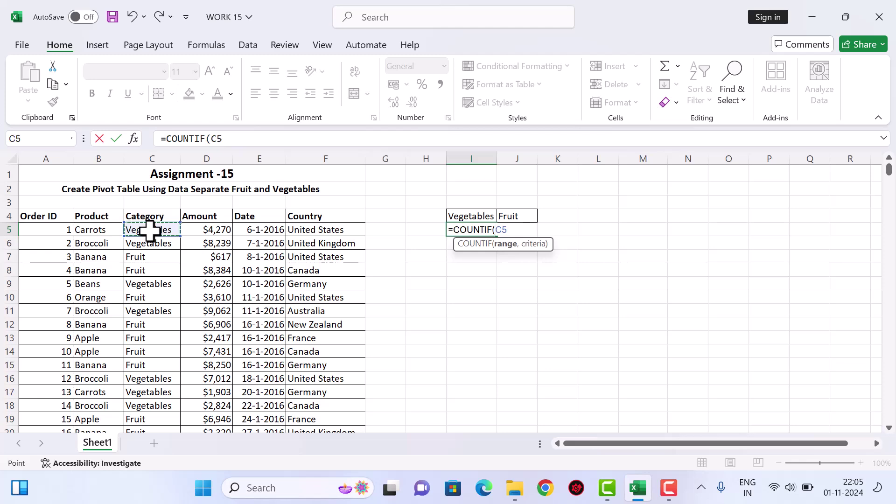
key("ctrl+shift+Down")
scroll(692, 324, "up", 5)
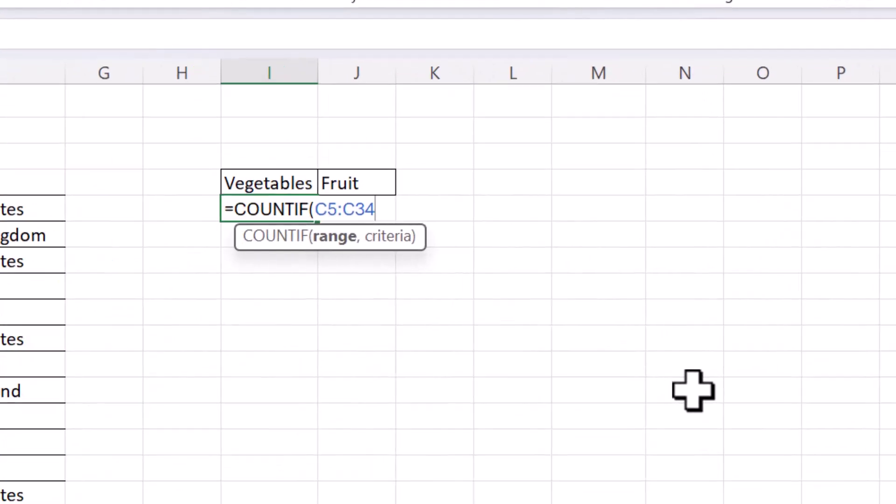
type(",")
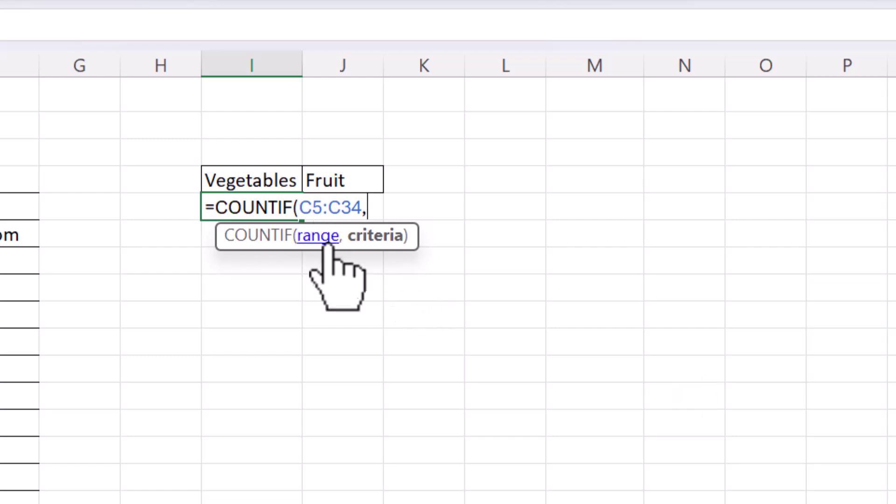
left_click(262, 180)
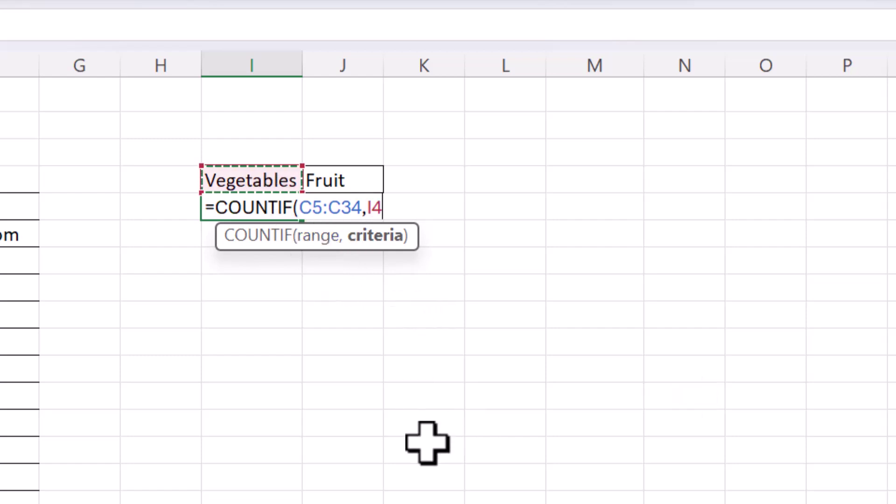
type(")")
key("Return")
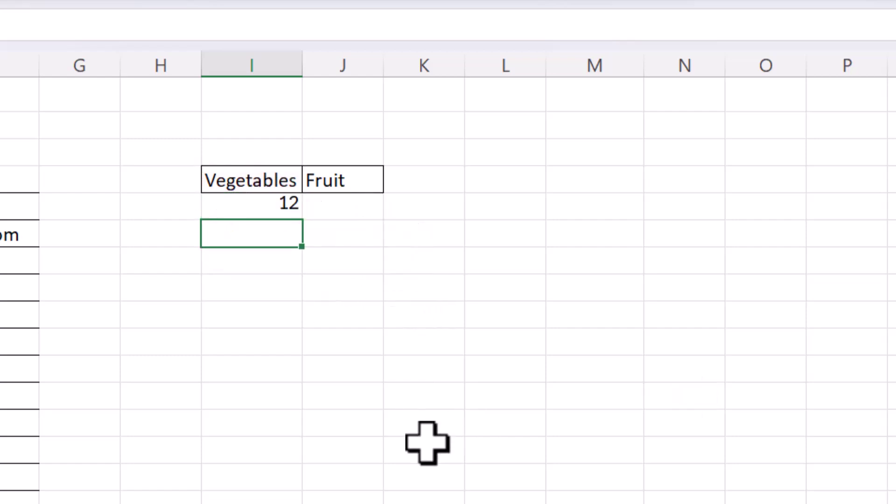
Enter =COUNTIF(C5:C34,J4) in J5 to count the Fruit items in the Category column
key("Up")
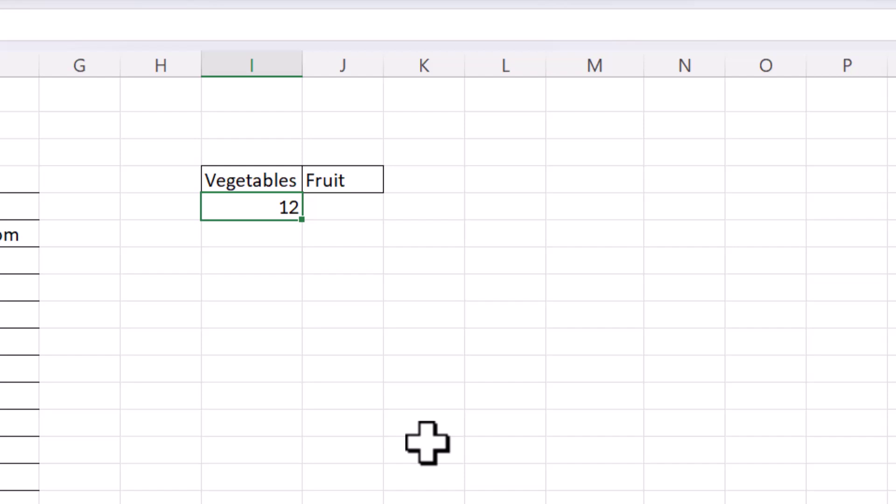
key("Right")
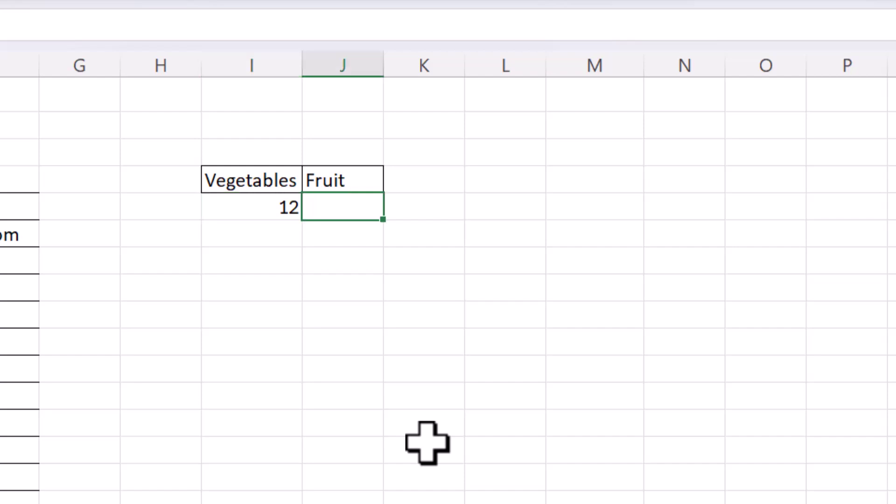
type("=COUN")
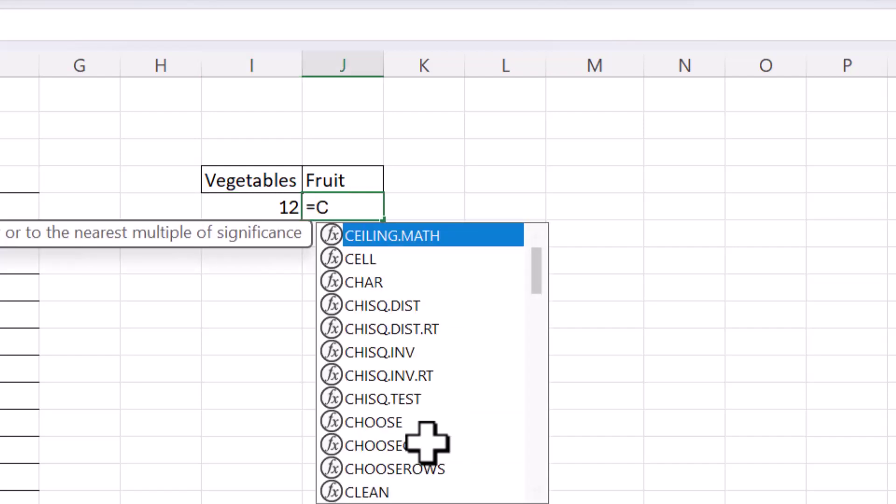
key("Down")
key("Down")
key("Down")
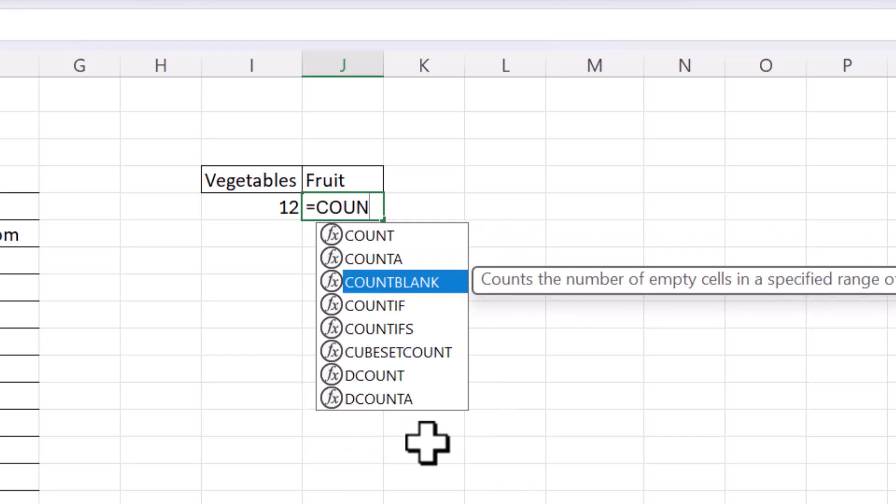
key("Tab")
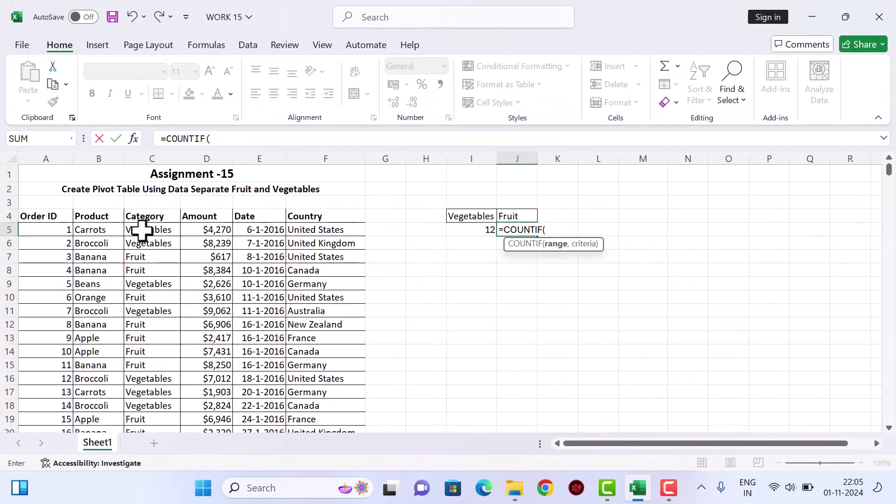
left_click(83, 227)
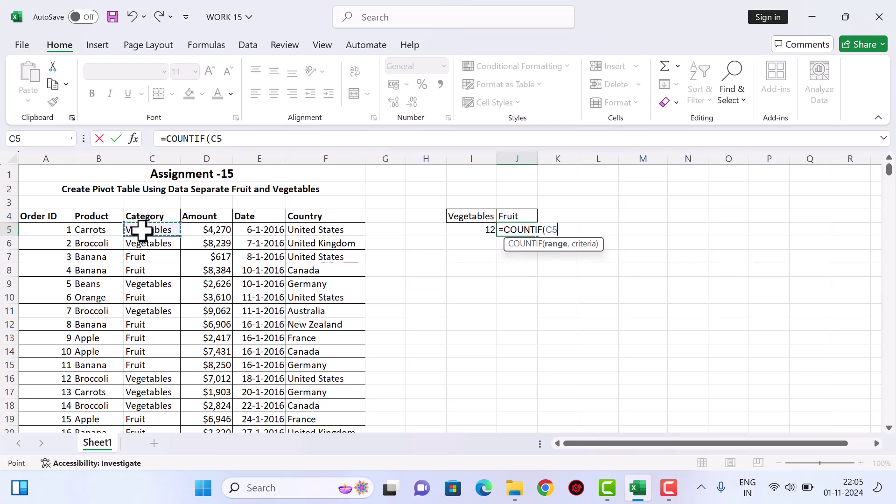
key("ctrl+shift+Down")
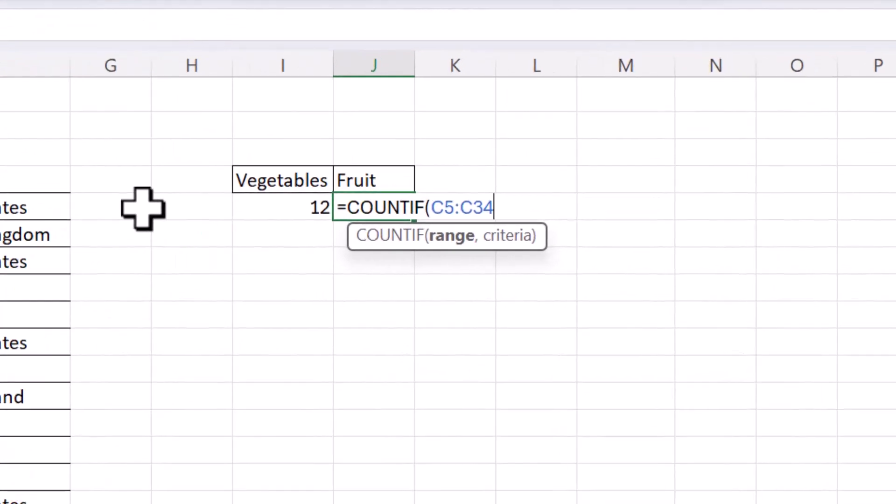
type(",")
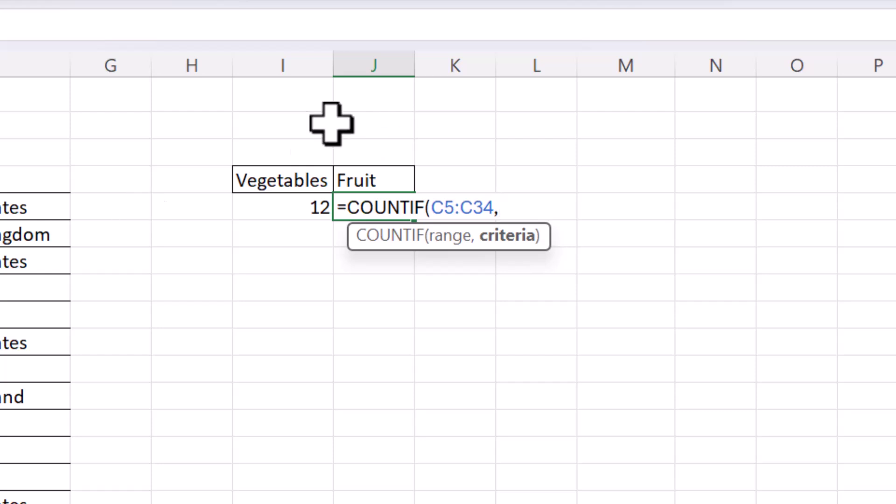
left_click(390, 185)
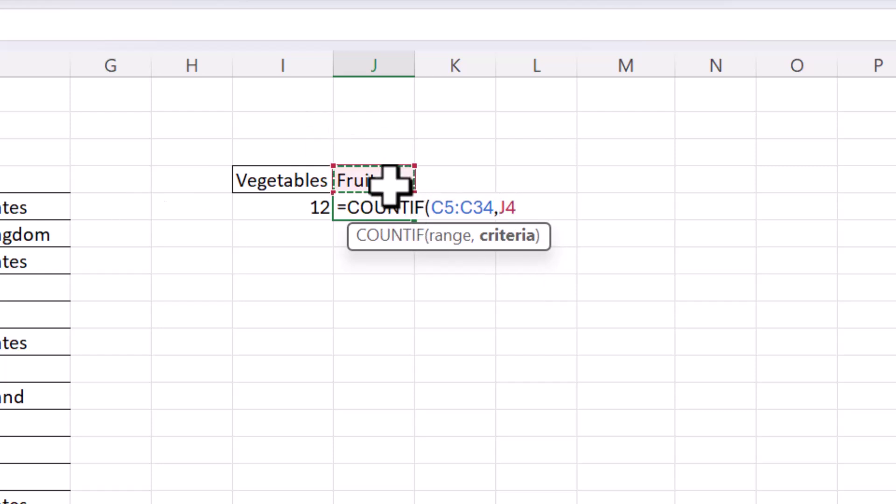
type(")")
key("Return")
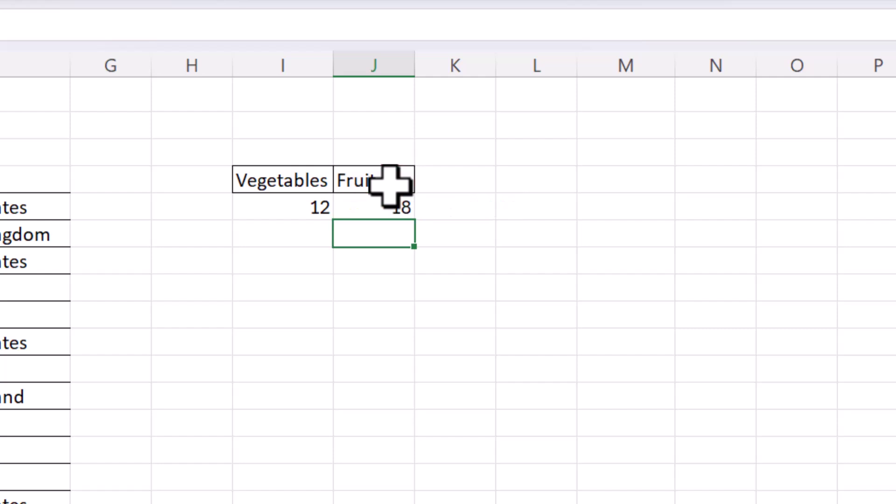
key("Up")
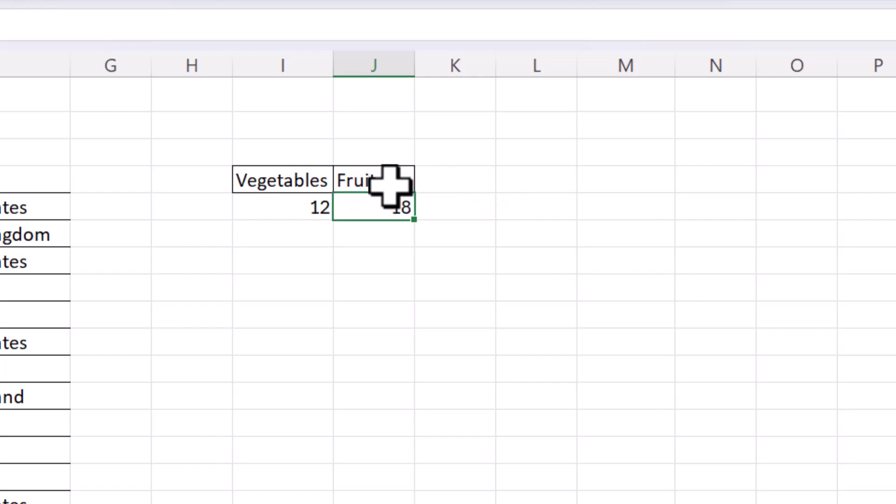
scroll(389, 187, "down", 9)
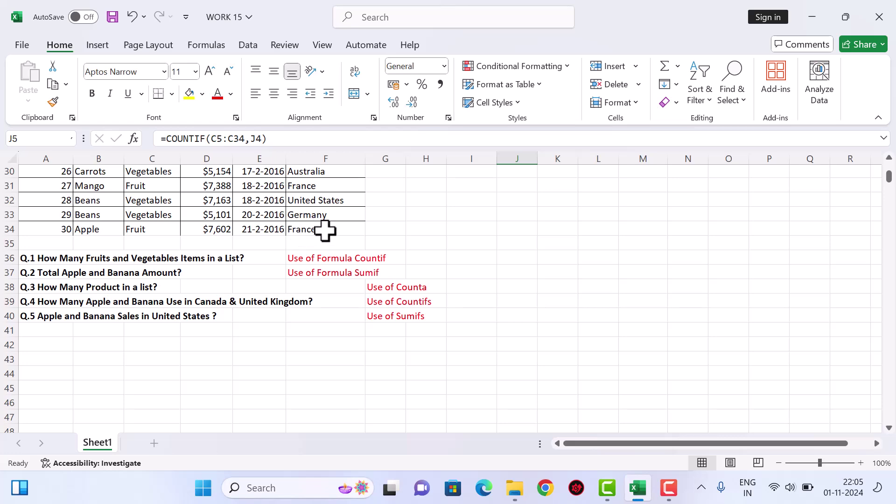
Copy the "Apple" label from B13 in the Product column into I8
scroll(325, 230, "up", 10)
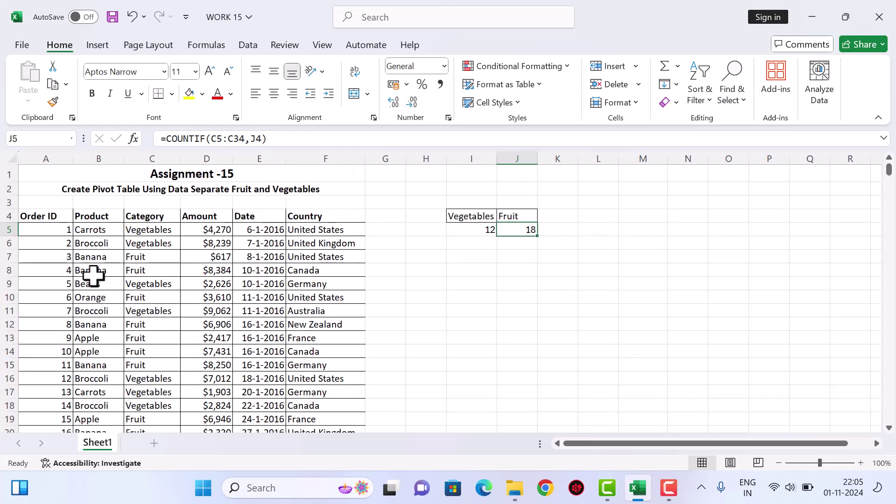
left_click(93, 342)
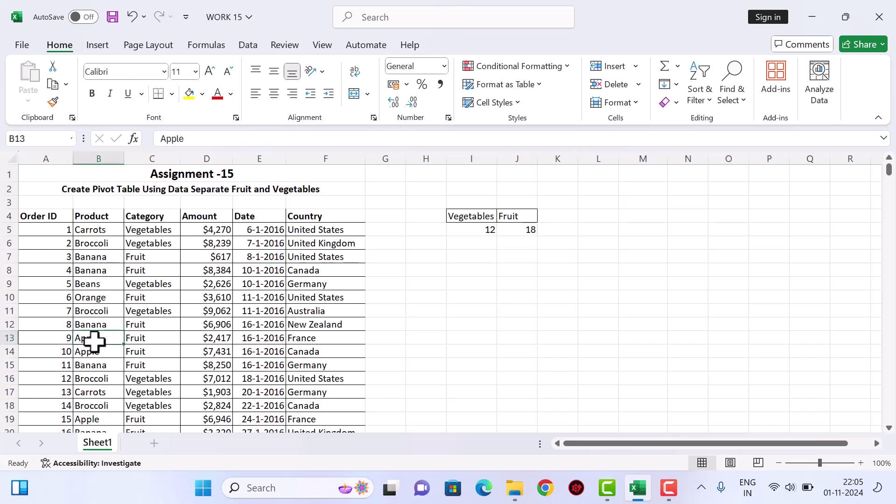
key("ctrl+c")
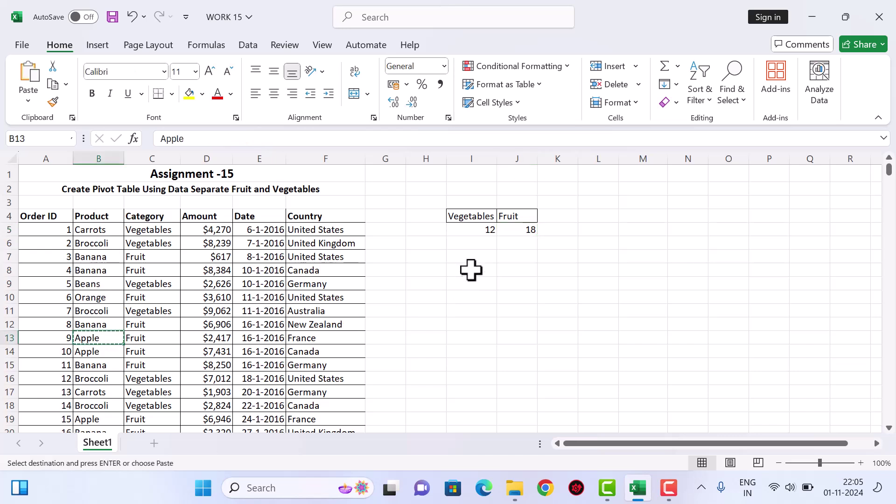
left_click(471, 270)
key("ctrl+v")
key("ctrl")
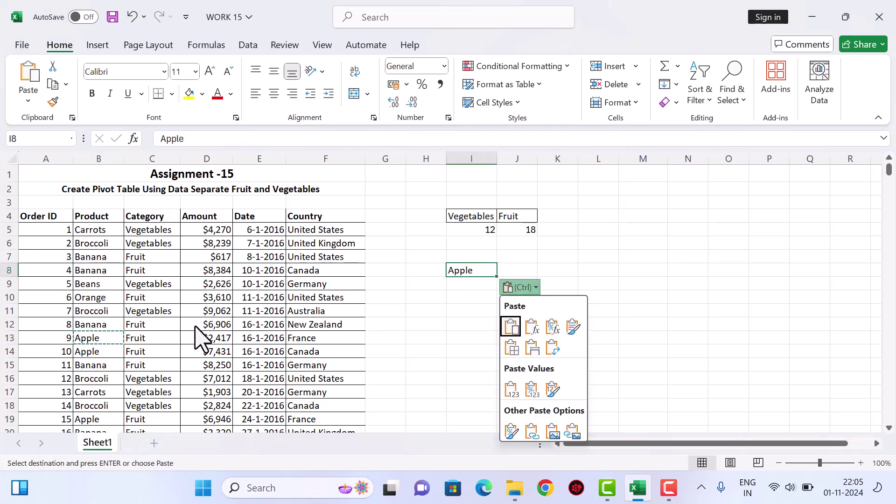
Copy the "Banana" label from B15 in the Product column into J8
left_click(98, 365)
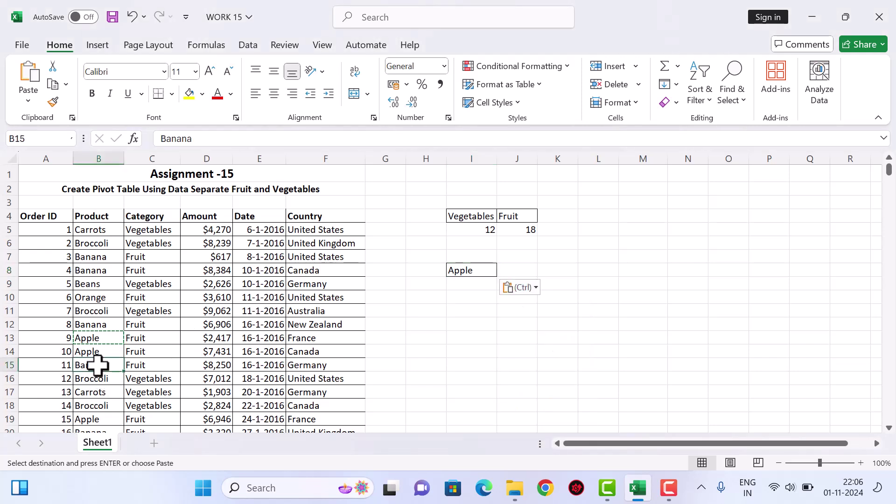
key("ctrl+c")
left_click(525, 274)
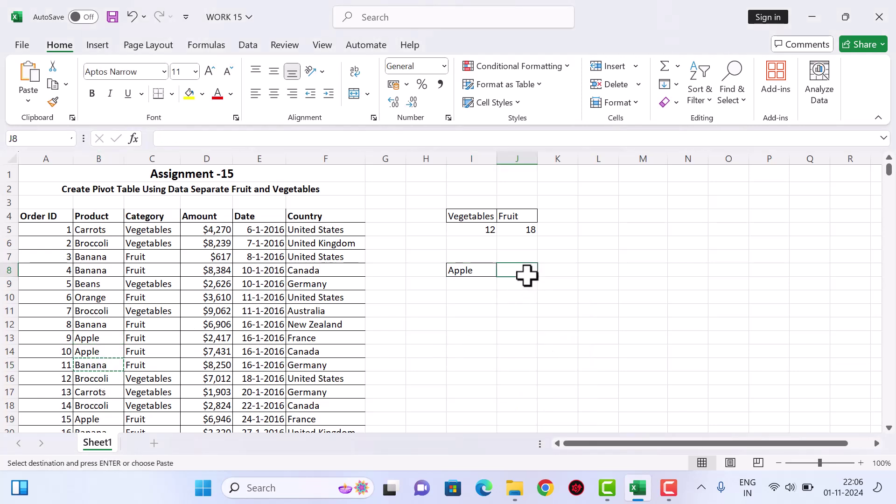
key("ctrl+v")
Enter =SUMIF(B5:B34,I8,D5:D34) in I9 to total the Apple amounts
left_click(471, 284)
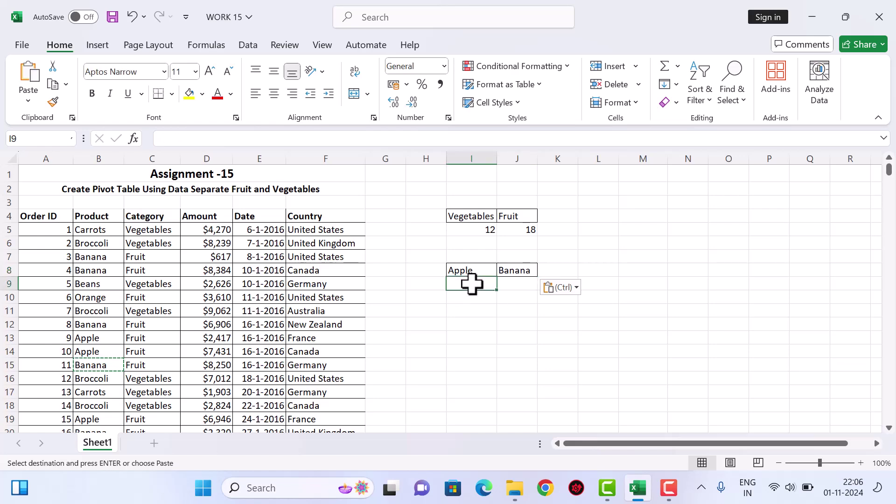
type("=SU")
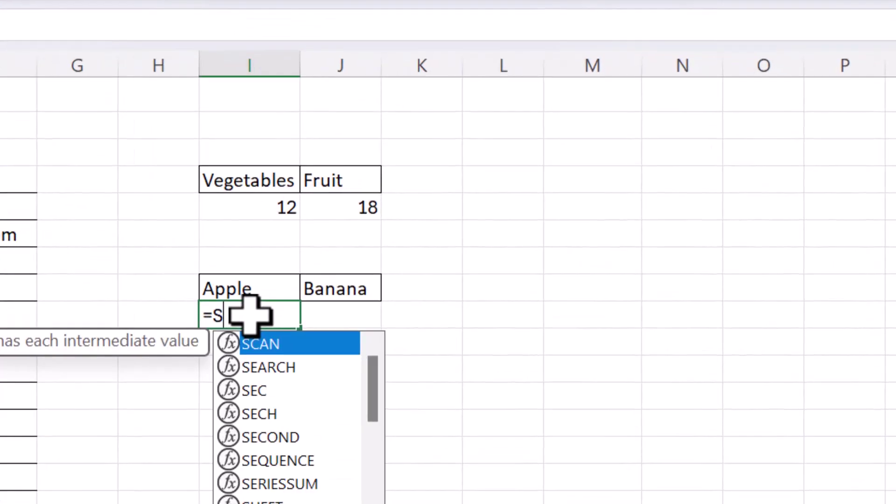
key("Down")
key("Down")
key("Down")
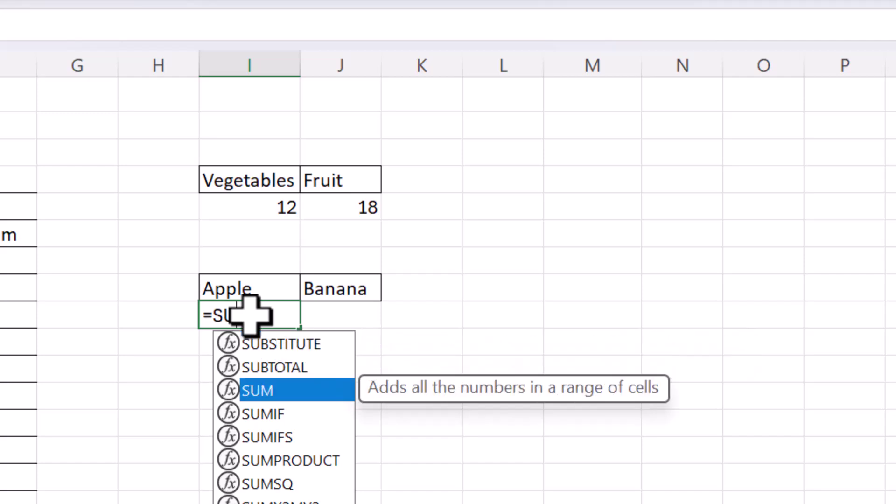
key("Tab")
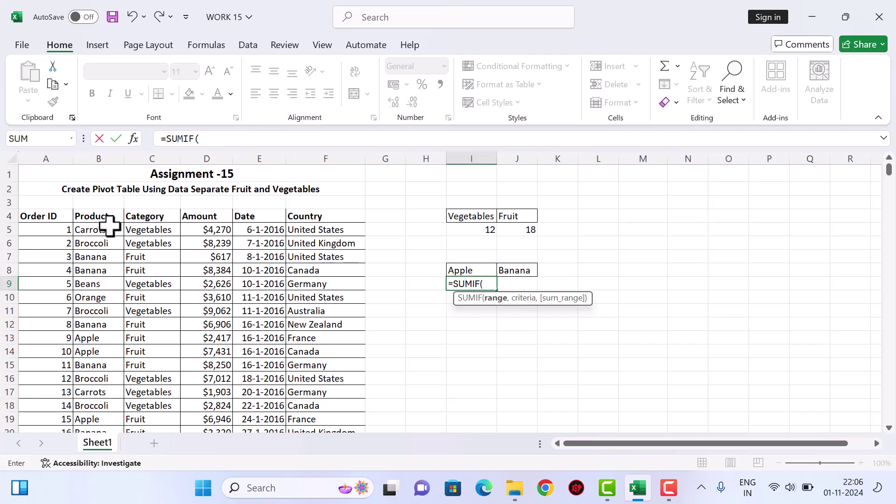
left_click(108, 228)
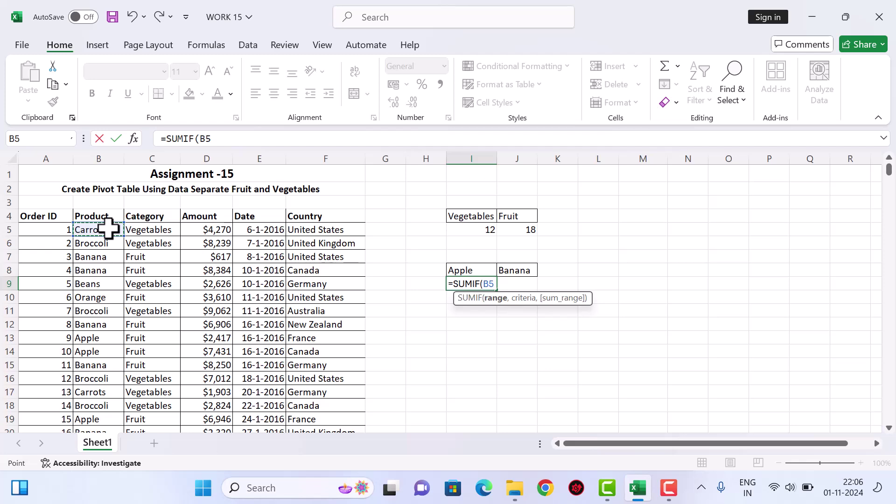
key("ctrl+shift+Down")
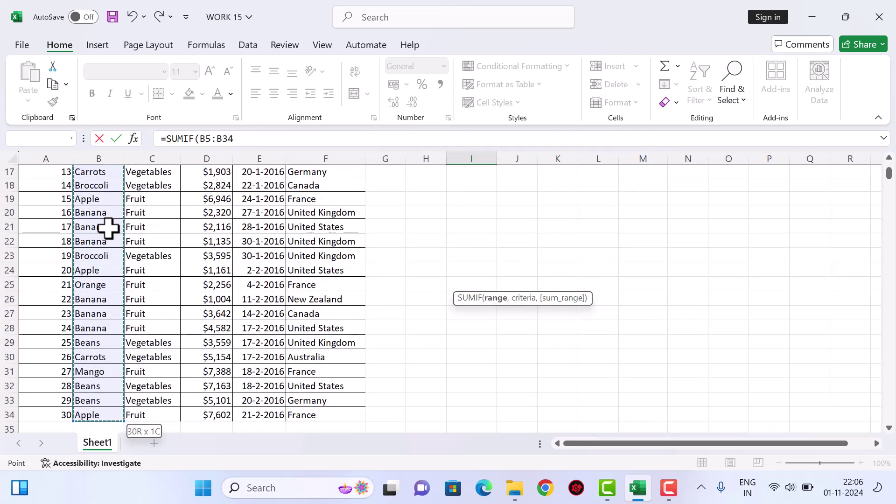
scroll(408, 261, "up", 6)
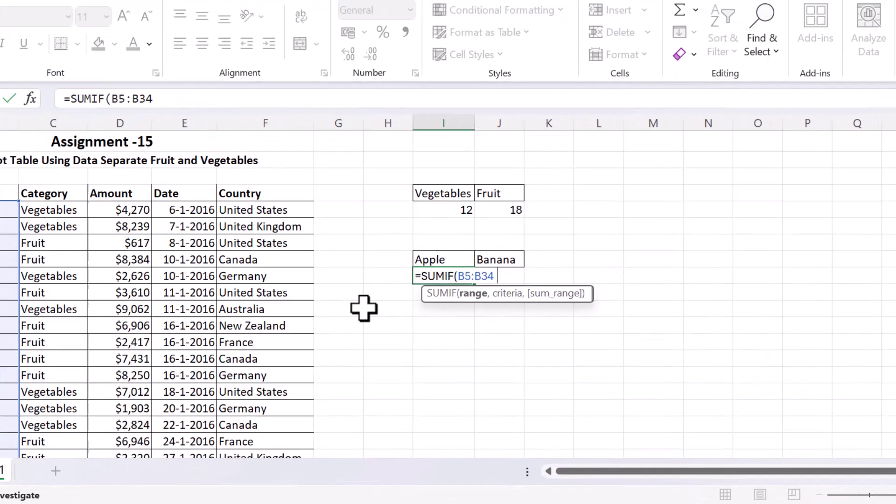
type(",")
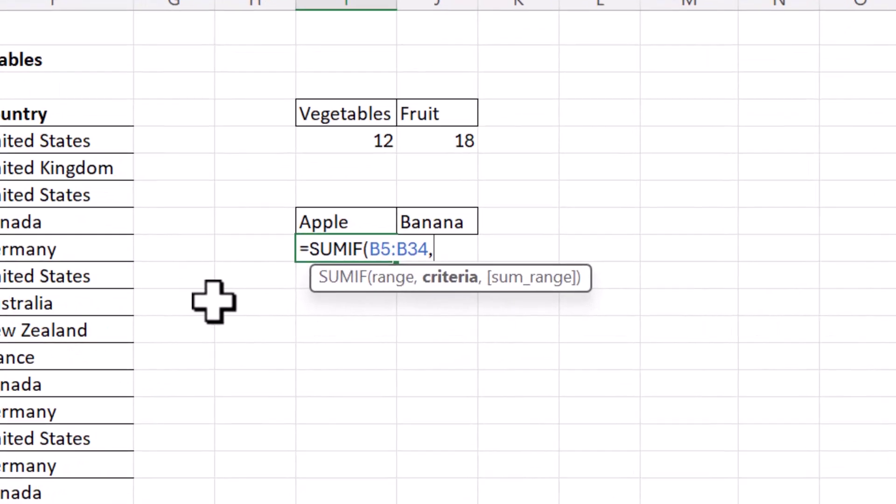
left_click(372, 223)
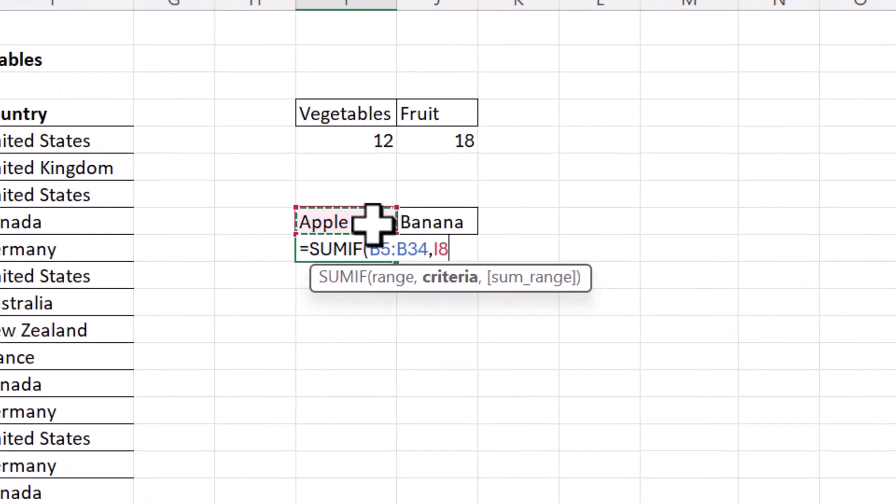
type(",")
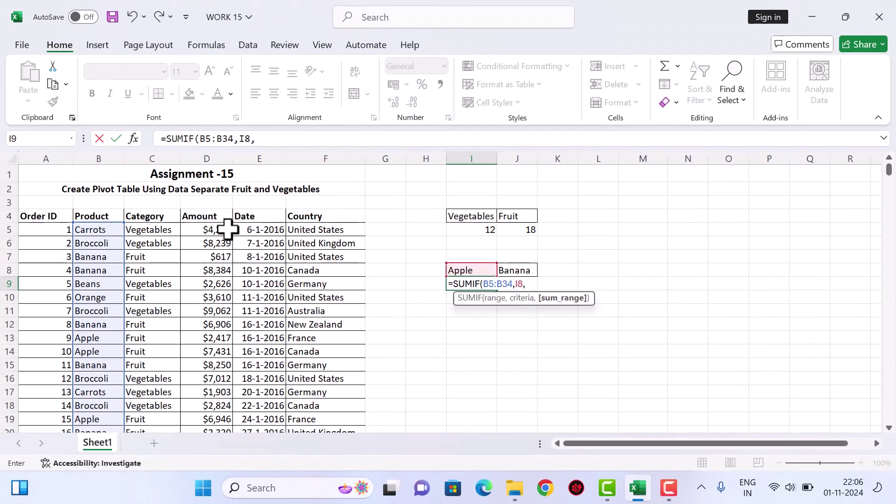
left_click(221, 230)
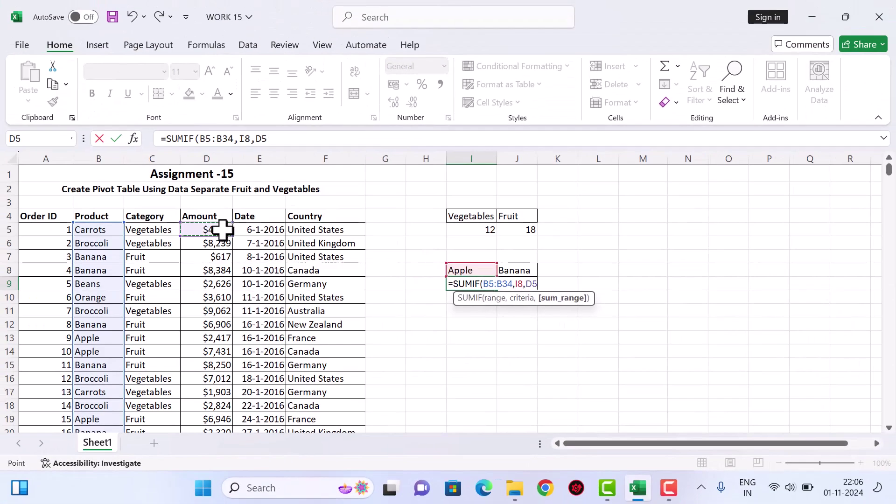
key("ctrl+shift+Down")
scroll(522, 282, "up", 5)
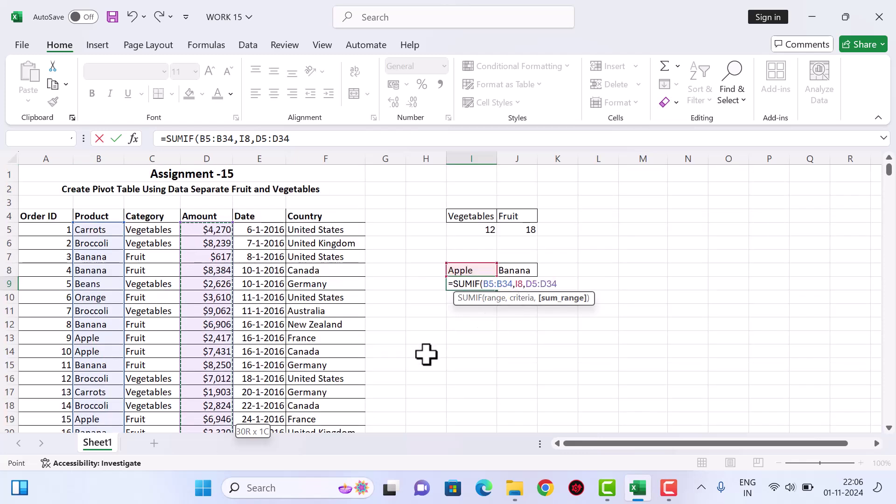
type(")")
key("Return")
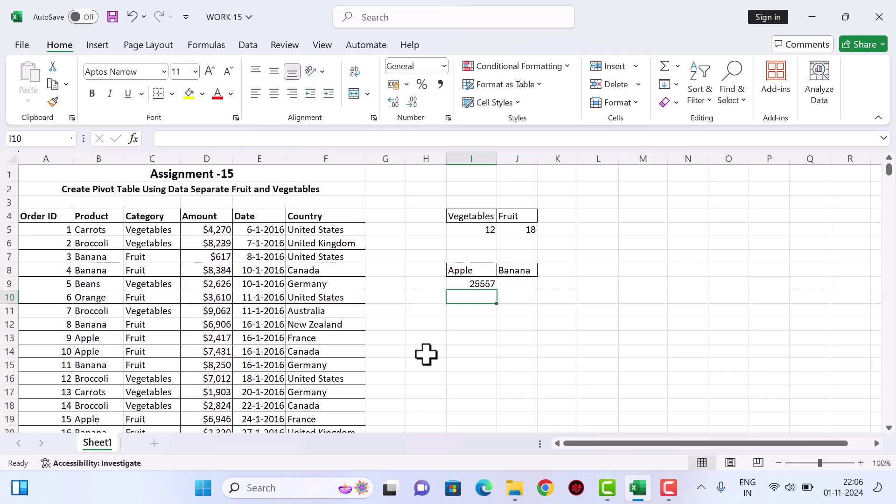
left_click(474, 286)
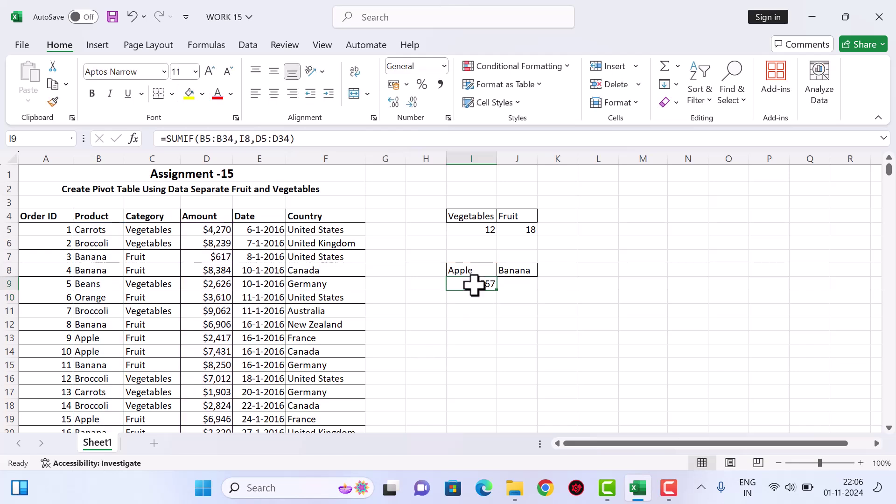
Enter =SUMIF(B5:B34,J8,D5:D34) in J9 to total the Banana amounts
left_click(513, 284)
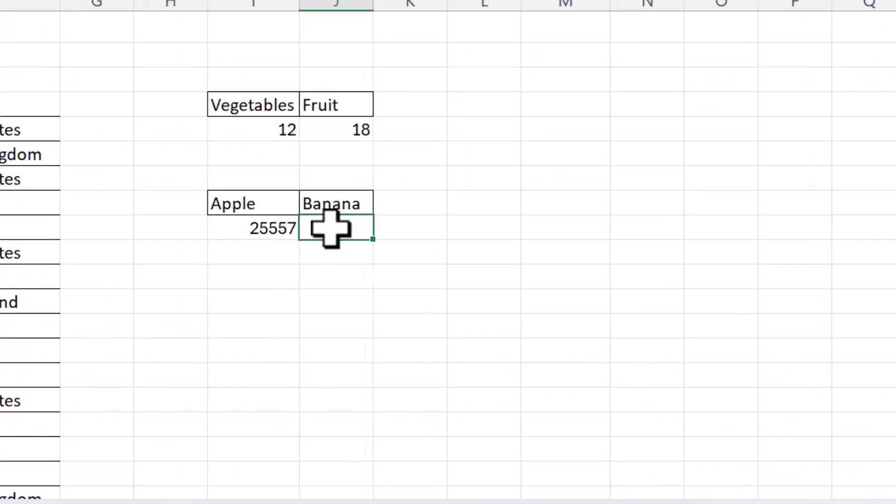
type("=COUN")
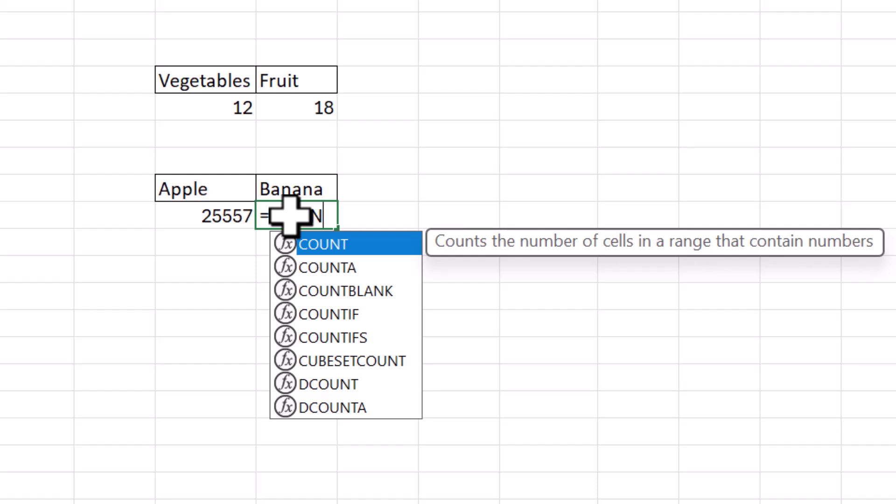
key("BackSpace")
key("BackSpace")
key("BackSpace")
key("BackSpace")
type("SUM")
key("Down")
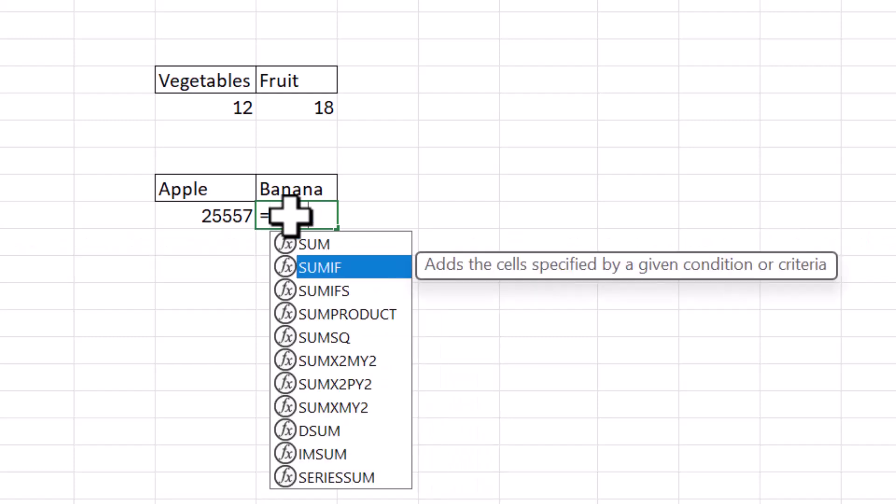
key("Tab")
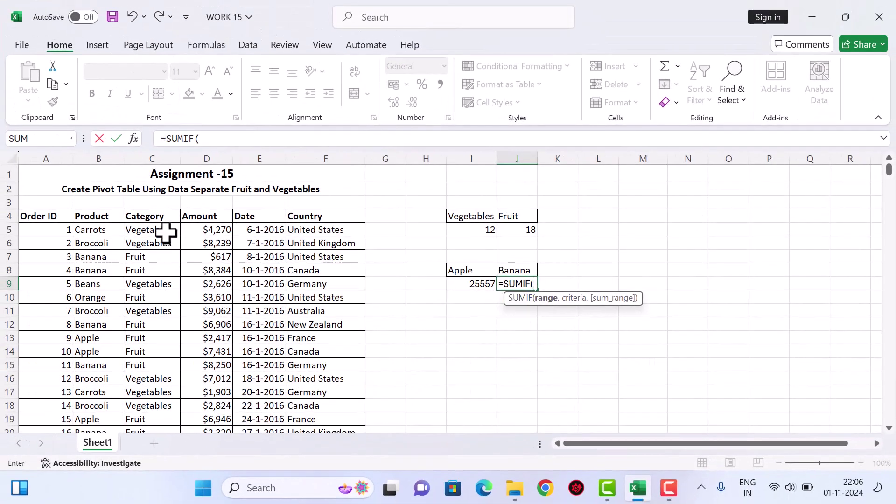
left_click(112, 230)
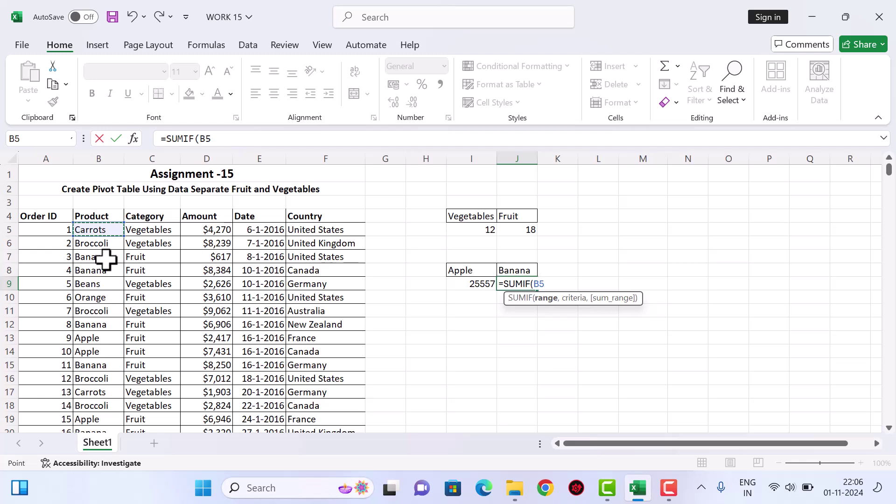
key("ctrl+shift+Down")
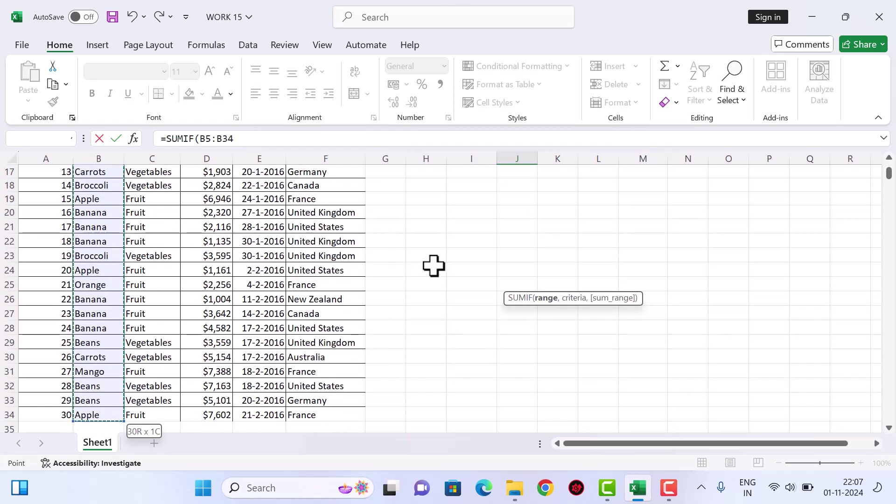
scroll(448, 254, "up", 5)
type(",")
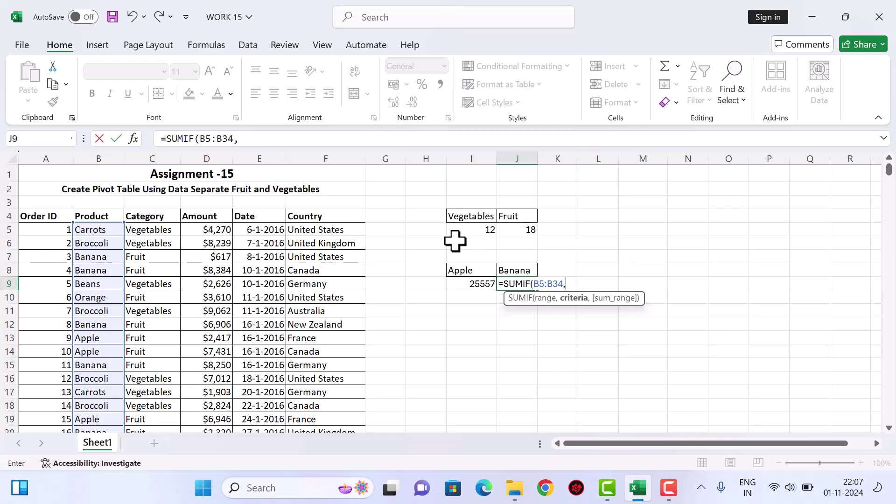
left_click(511, 271)
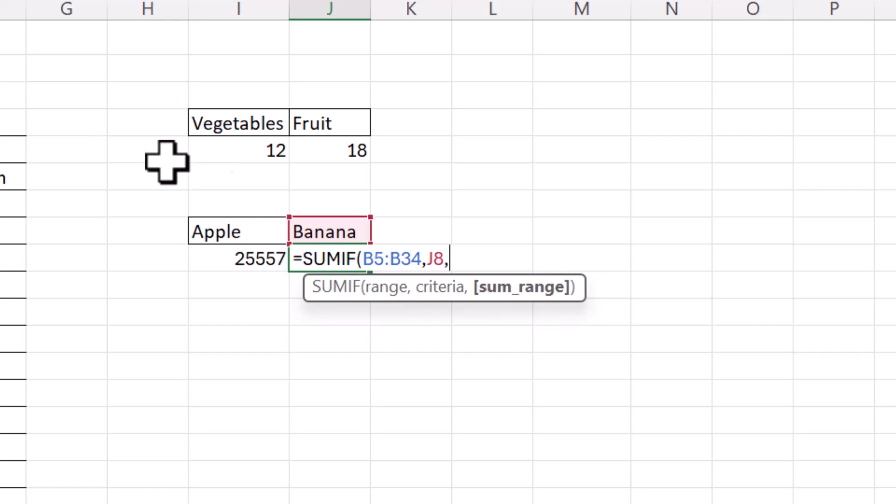
left_click(220, 228)
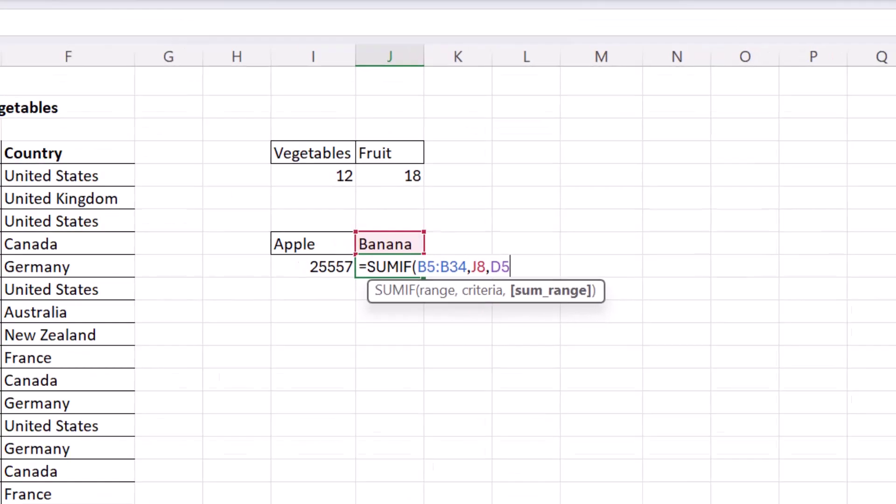
key("ctrl+shift+Down")
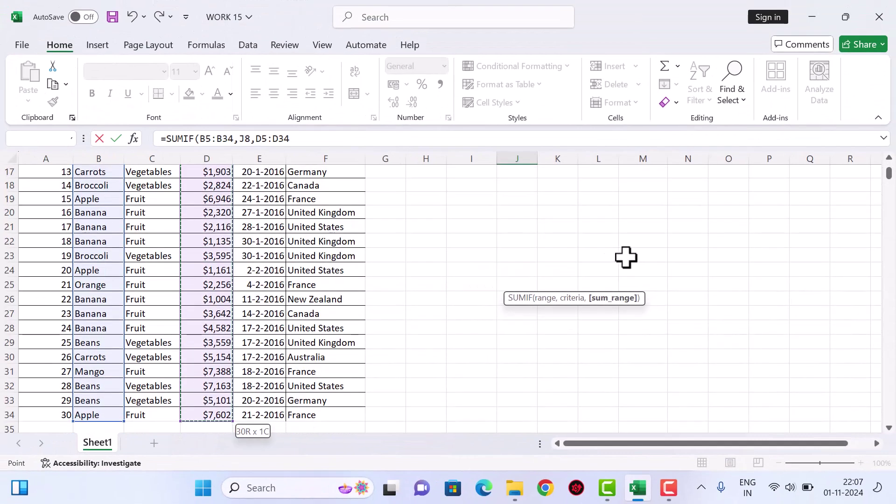
scroll(632, 256, "up", 5)
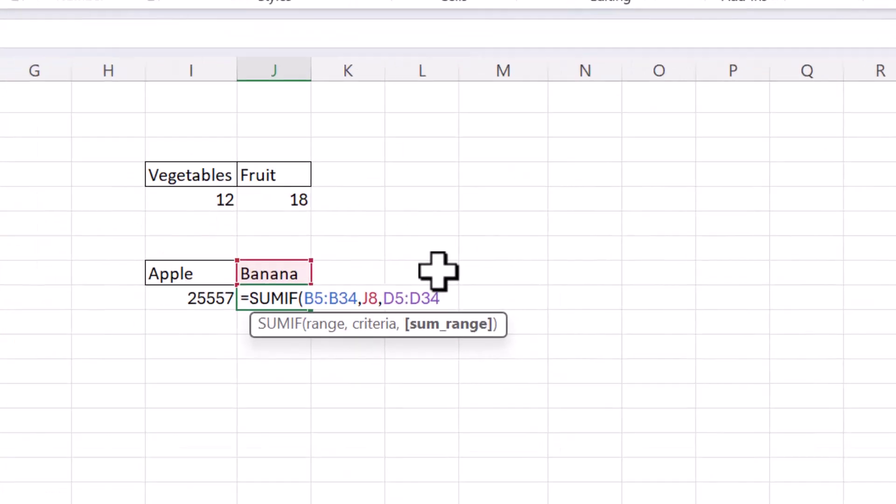
type(")")
key("Return")
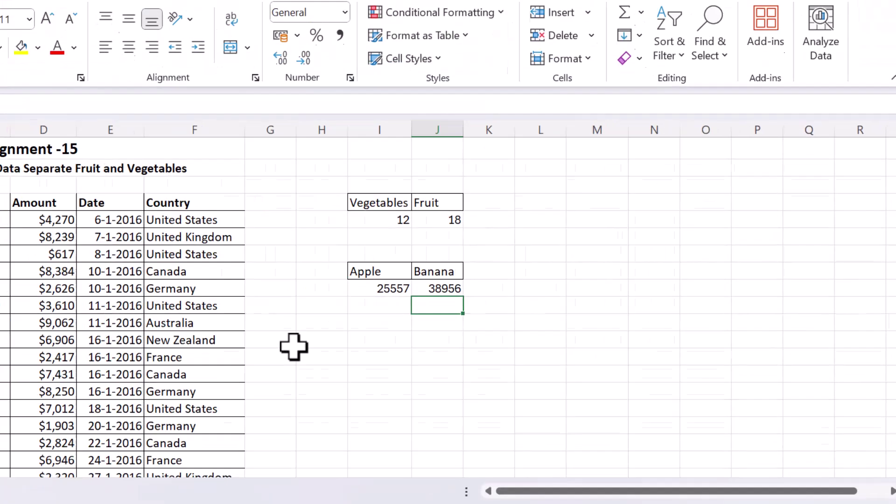
Copy the "Product" header from B4 into I13 as the label for the product count
scroll(404, 330, "down", 5)
scroll(404, 330, "down", 5)
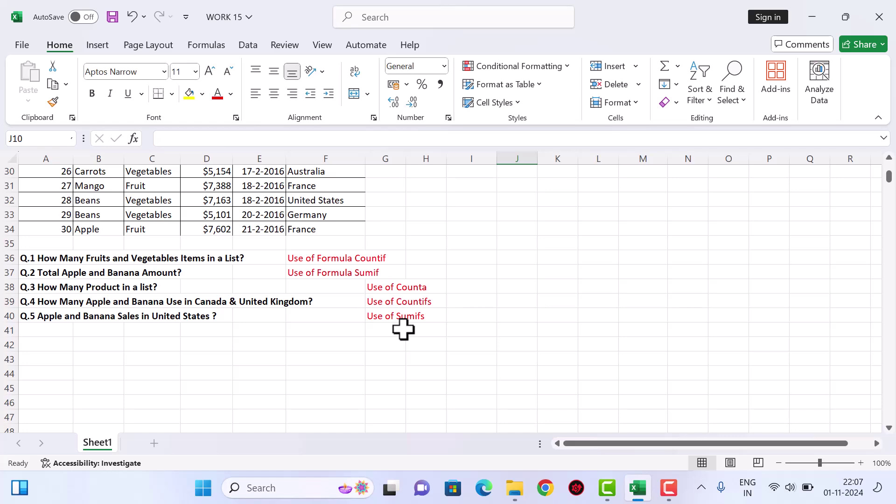
scroll(403, 329, "up", 10)
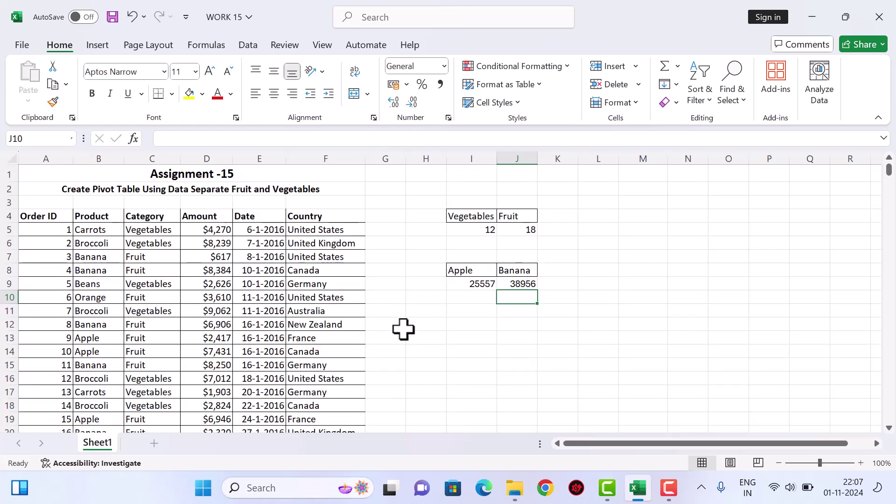
left_click(96, 215)
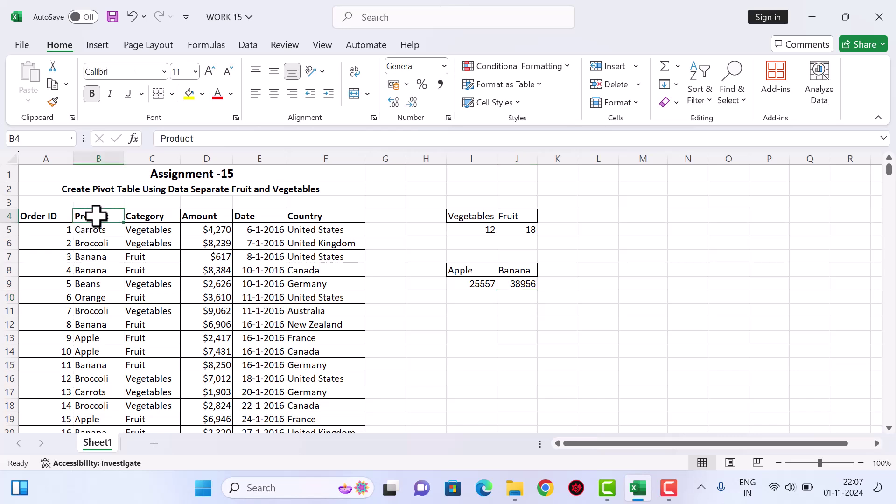
key("ctrl+c")
left_click(470, 337)
key("ctrl+v")
Enter =COUNTA(B5:B34) in I14 to count the products in the list
left_click(467, 347)
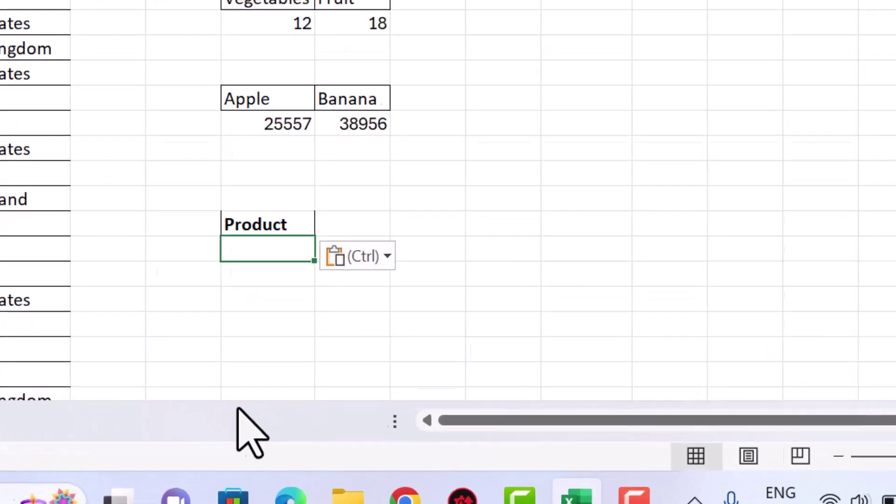
type("=COU")
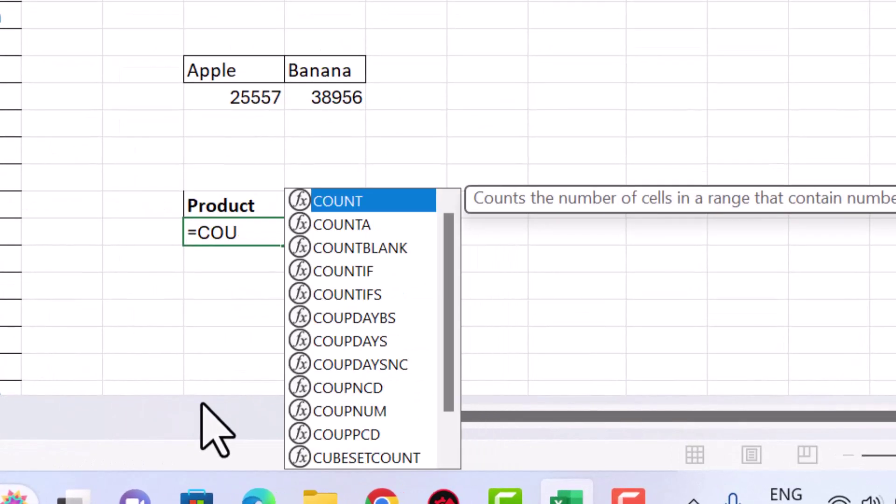
key("Down")
key("Tab")
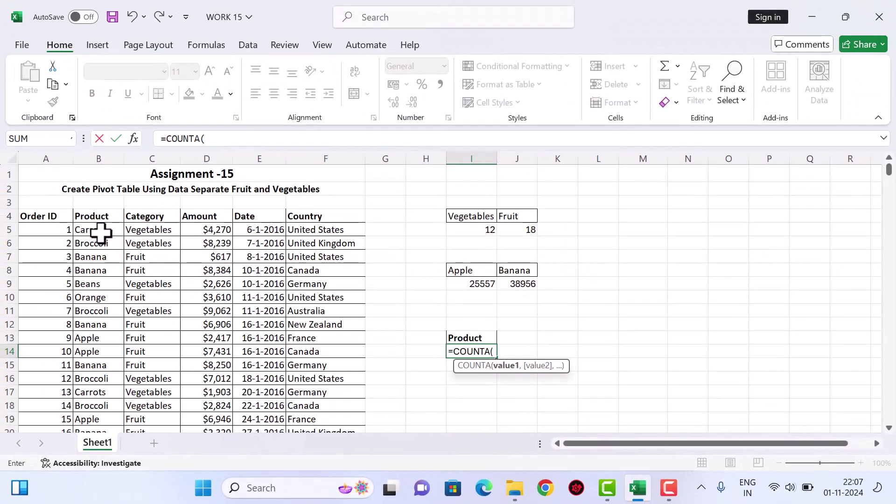
left_click(101, 231)
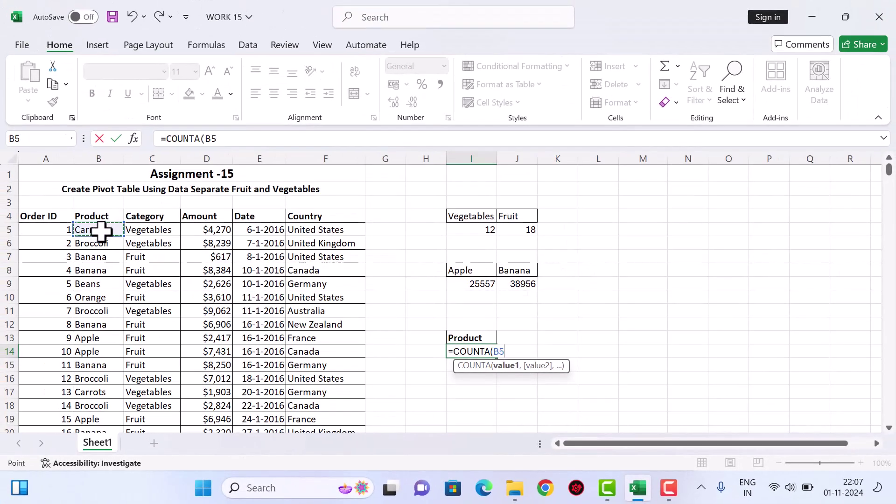
key("ctrl+shift+Down")
scroll(492, 254, "up", 4)
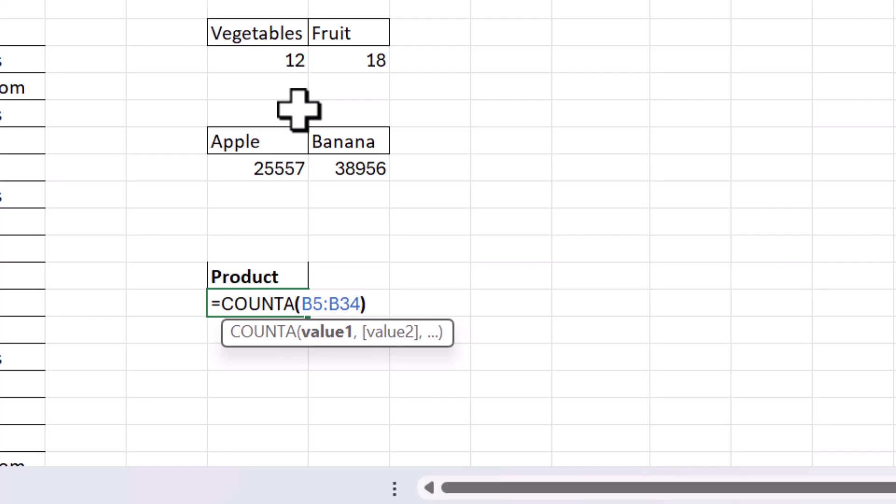
key("Return")
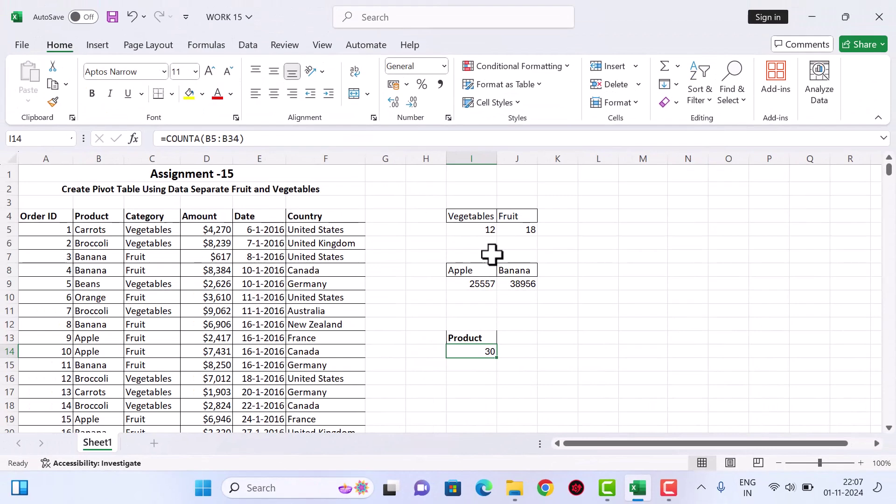
Check question 4 below the table and copy the "Canada" label from F8 into M4
scroll(470, 254, "down", 10)
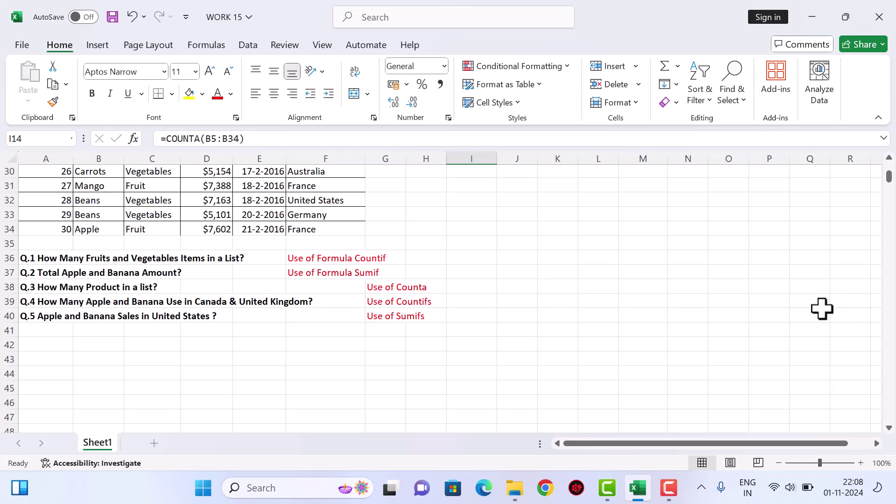
scroll(137, 325, "up", 10)
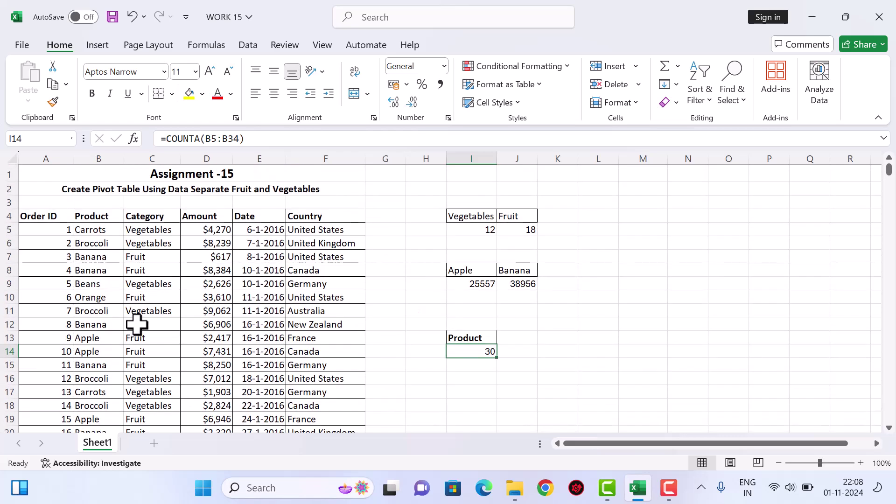
scroll(137, 325, "down", 10)
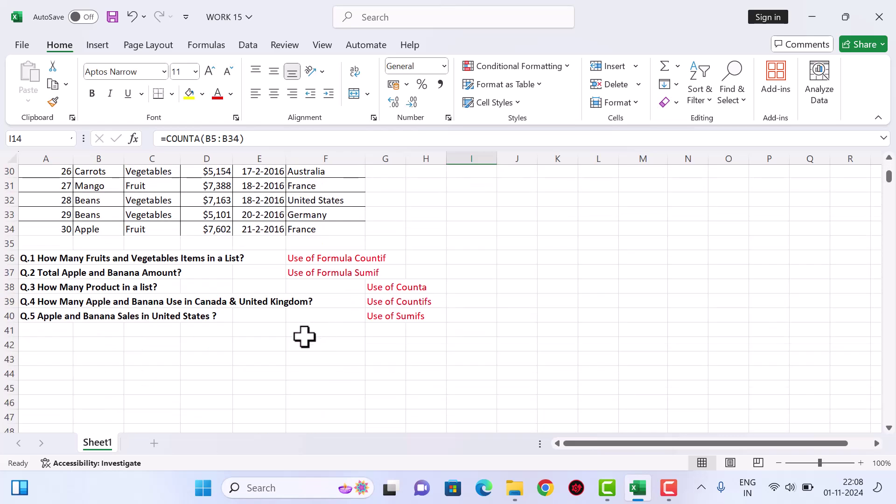
scroll(304, 336, "up", 5)
scroll(303, 336, "up", 5)
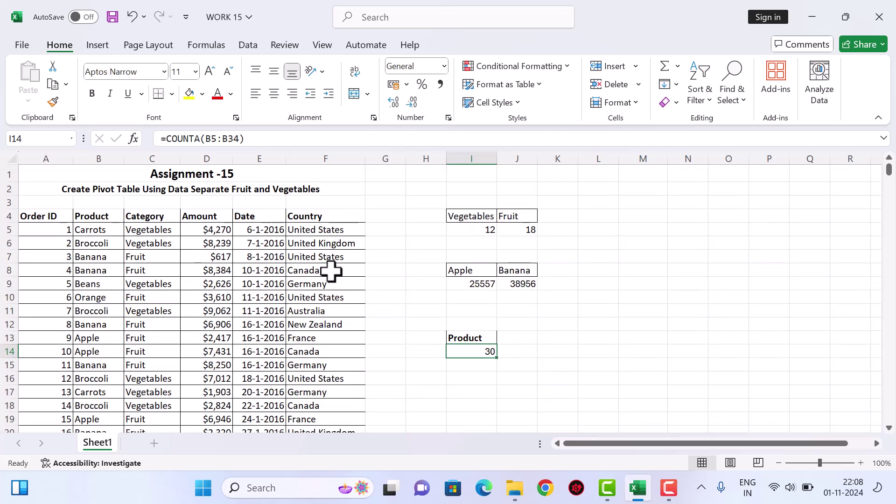
left_click(311, 269)
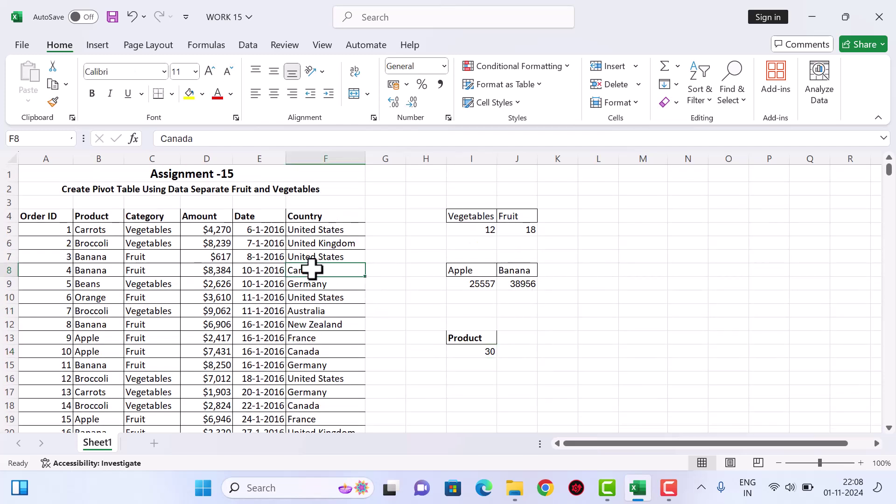
key("ctrl+c")
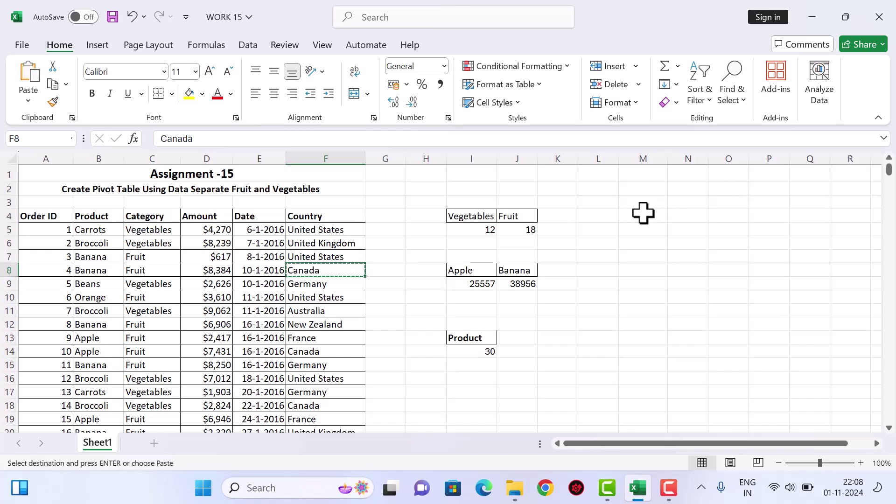
left_click(641, 217)
key("ctrl+v")
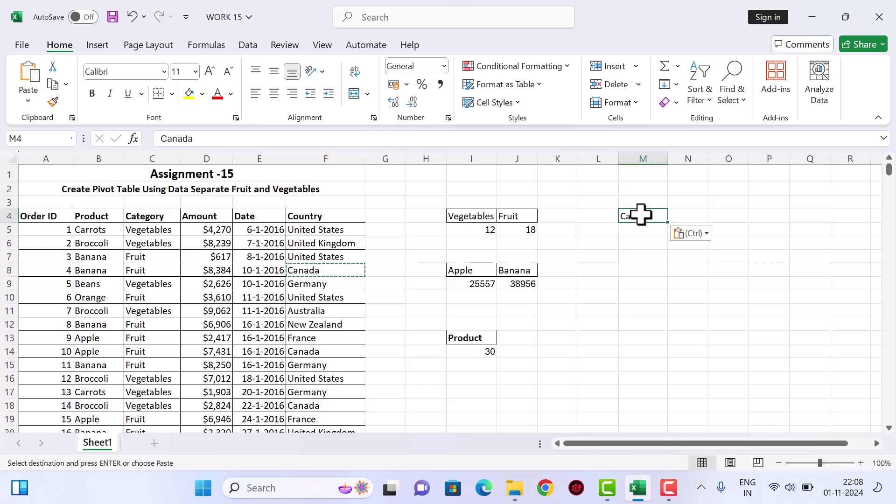
Copy the "United Kingdom" label from F6 into N4 and fit column N to its contents
left_click(325, 243)
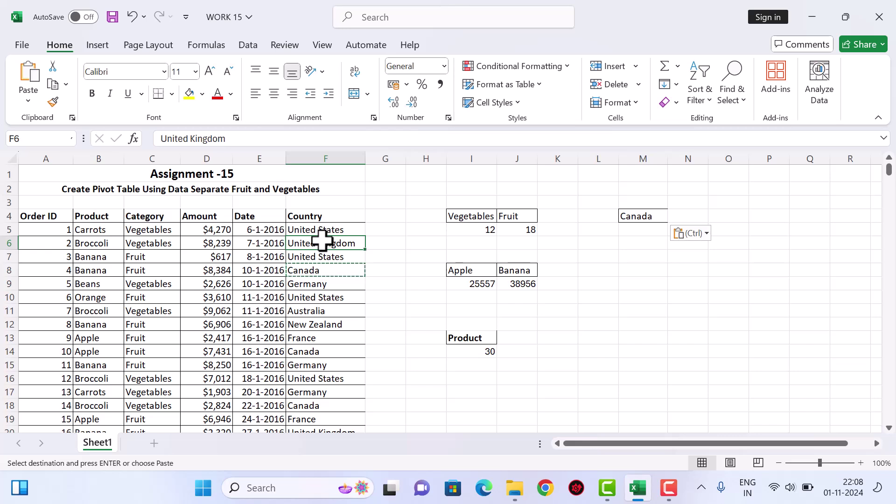
key("ctrl+c")
left_click(684, 215)
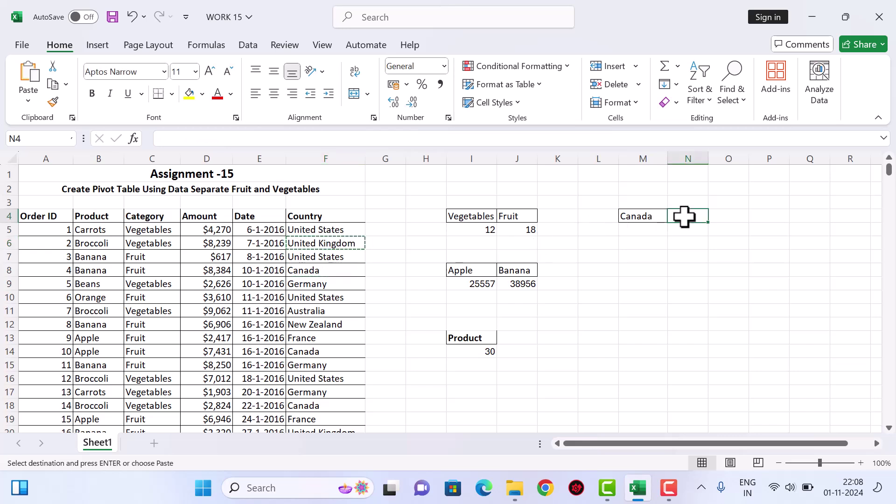
key("ctrl+v")
double_click(708, 159)
Copy the "Banana" label from B7 in the Product column into L5
left_click(92, 256)
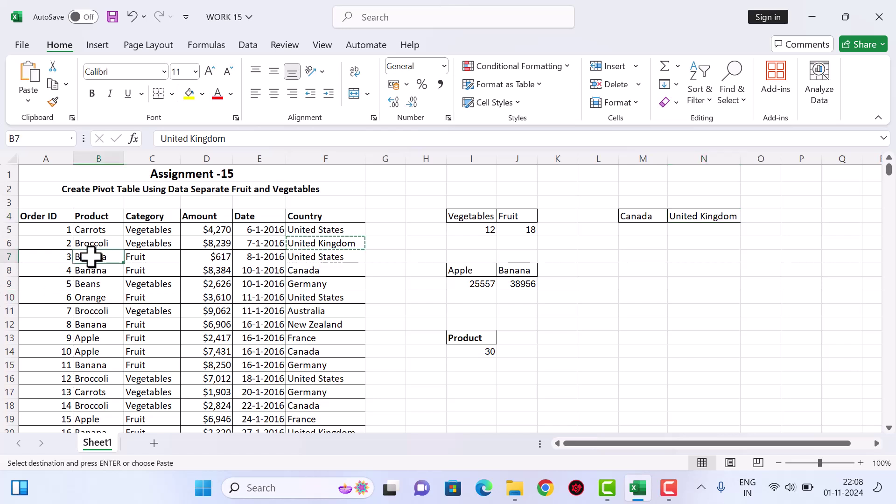
key("ctrl+c")
left_click(605, 231)
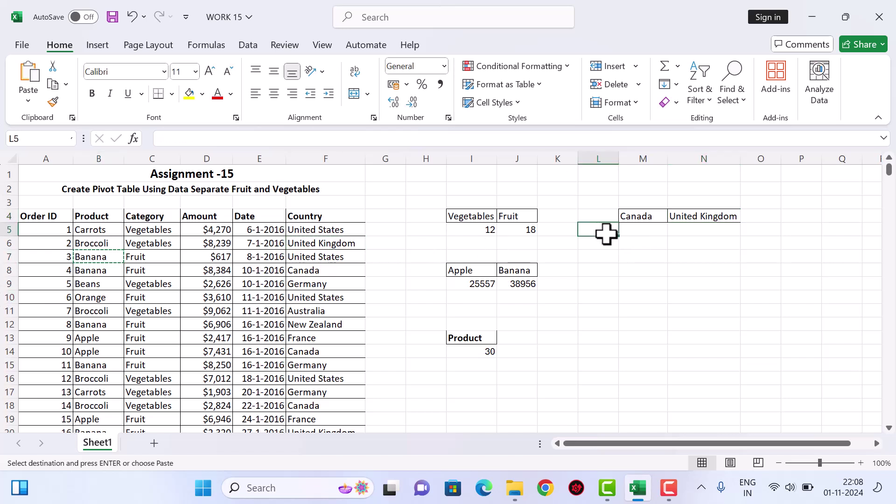
key("ctrl+v")
key("ctrl")
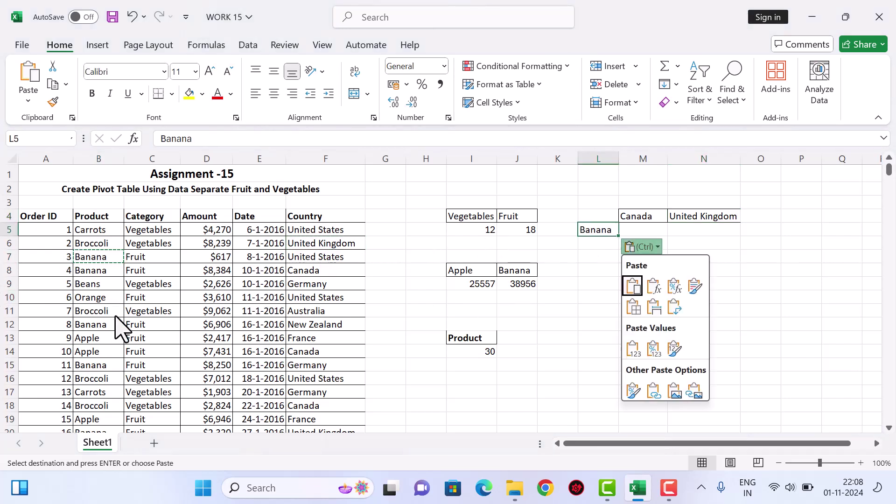
key("ctrl")
Copy the "Apple" label from B13 in the Product column into L6
left_click(93, 335)
key("ctrl+c")
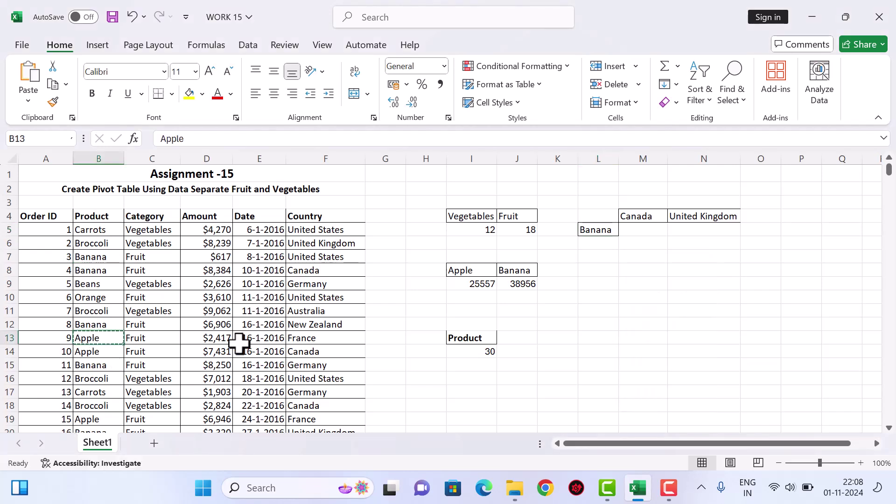
left_click(602, 247)
key("ctrl+v")
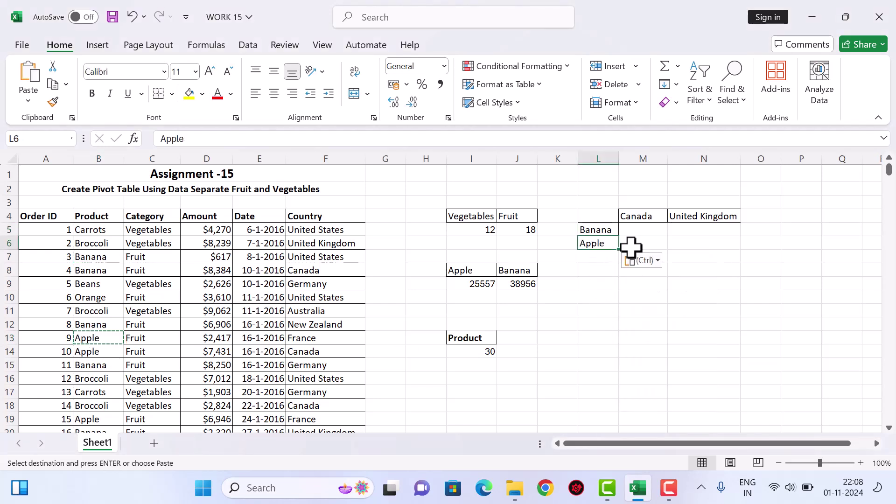
Start a COUNTIFS formula in M5 with the Product range B5:B34 as the first criteria range
left_click(652, 231)
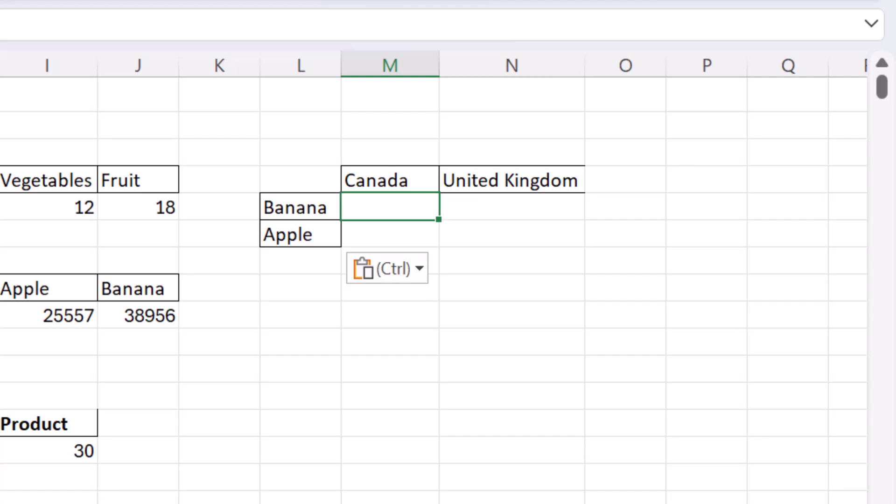
type("=COUN")
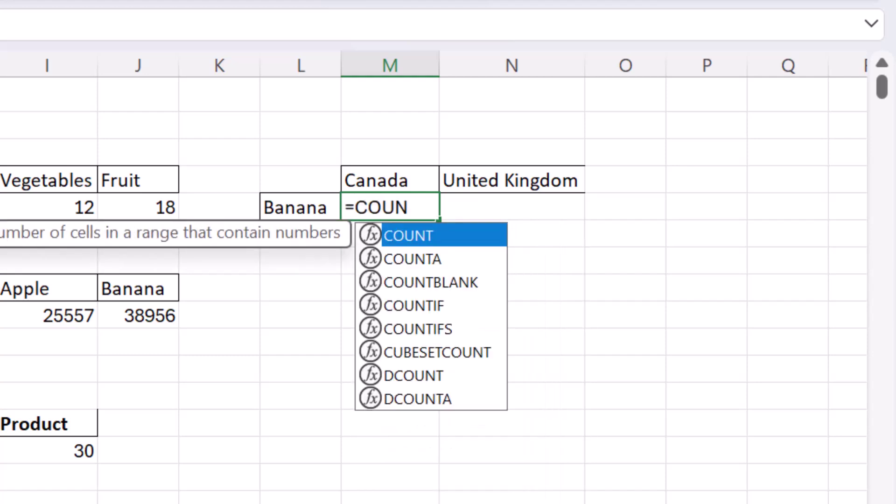
type("I")
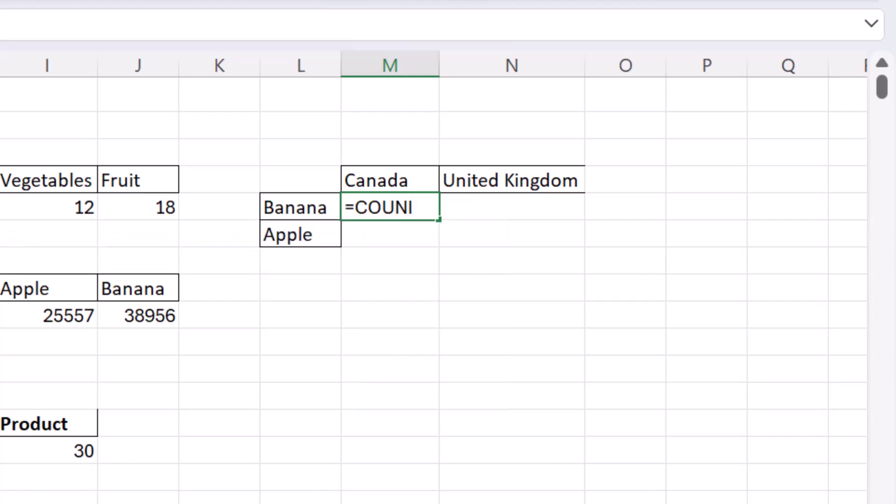
key("BackSpace")
key("Down")
key("Down")
key("Down")
key("Down")
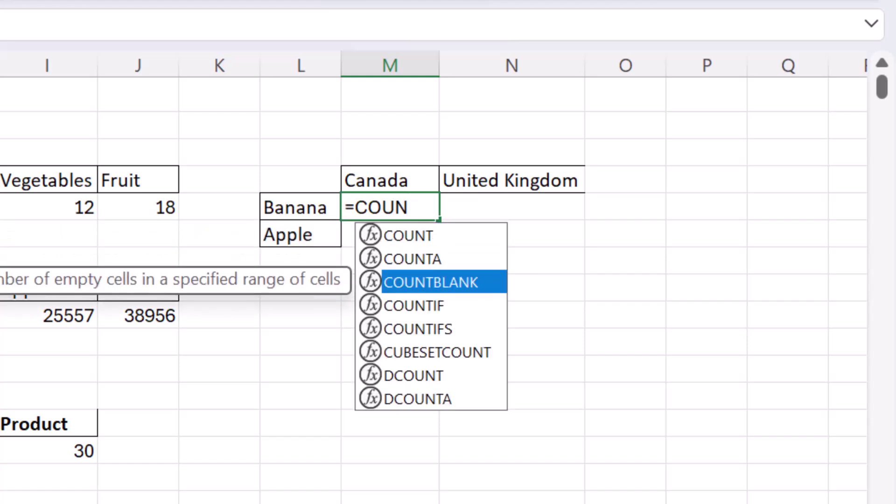
key("Tab")
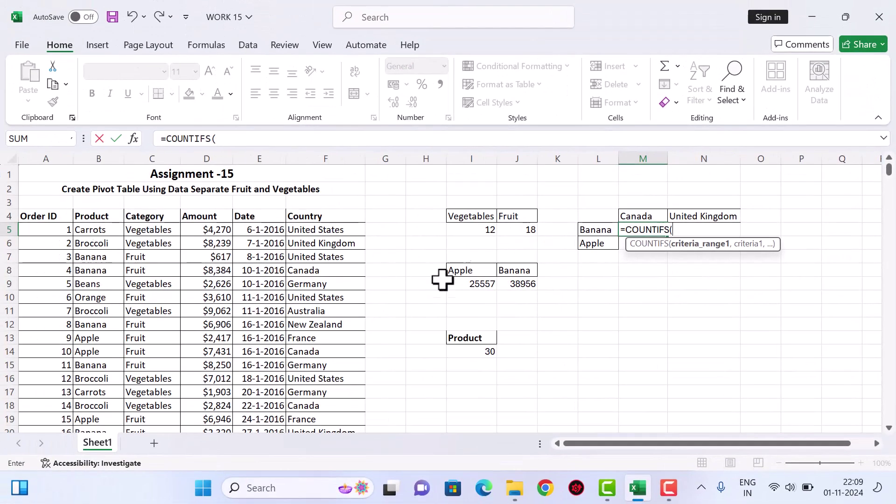
left_click(105, 232)
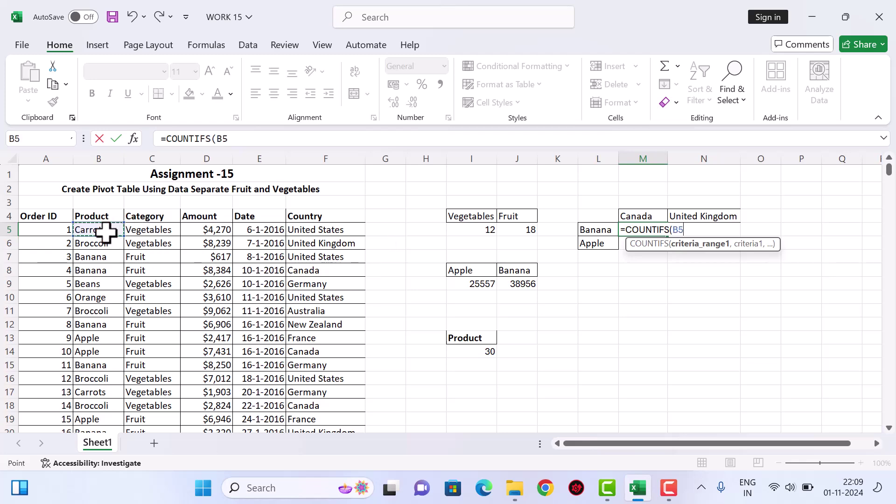
key("ctrl+shift+Down")
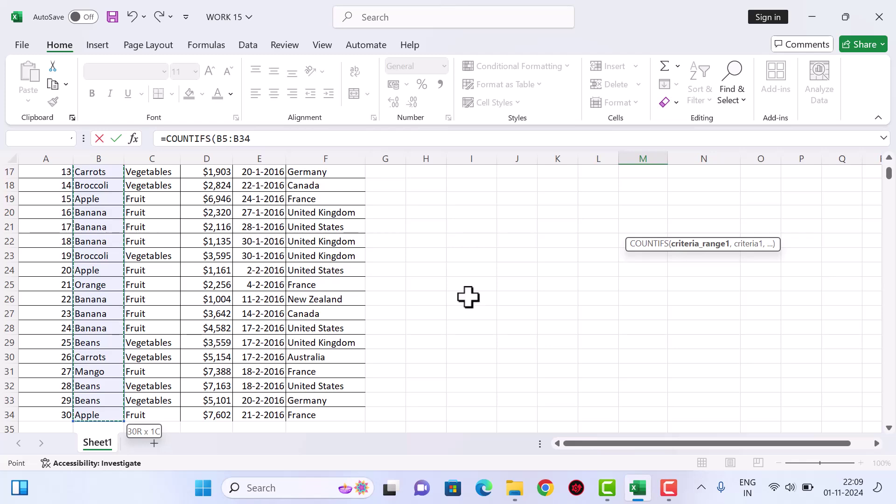
scroll(554, 292, "up", 5)
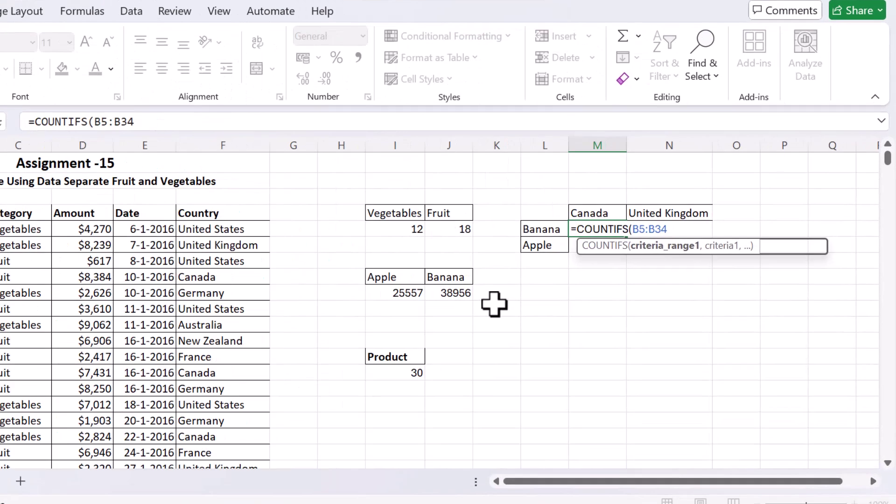
Complete the M5 formula with criterion L5, Country range F5:F34 and criterion M4 to count Banana orders in Canada
type(",")
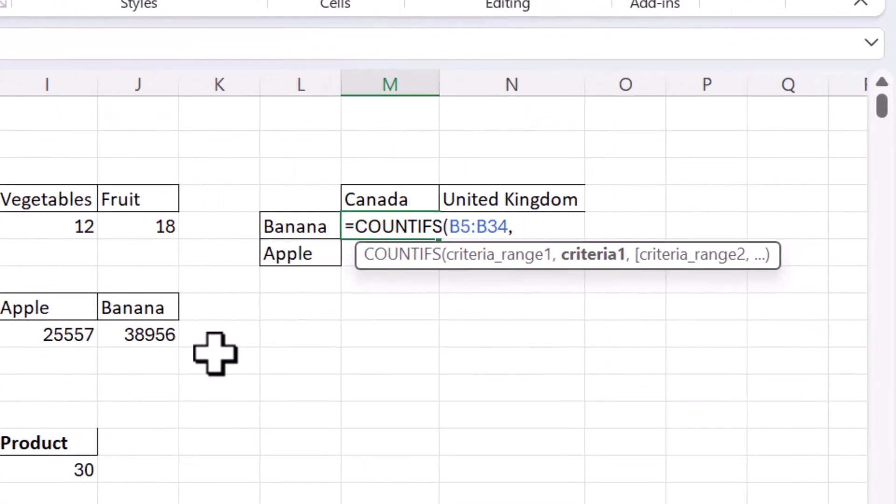
left_click(312, 221)
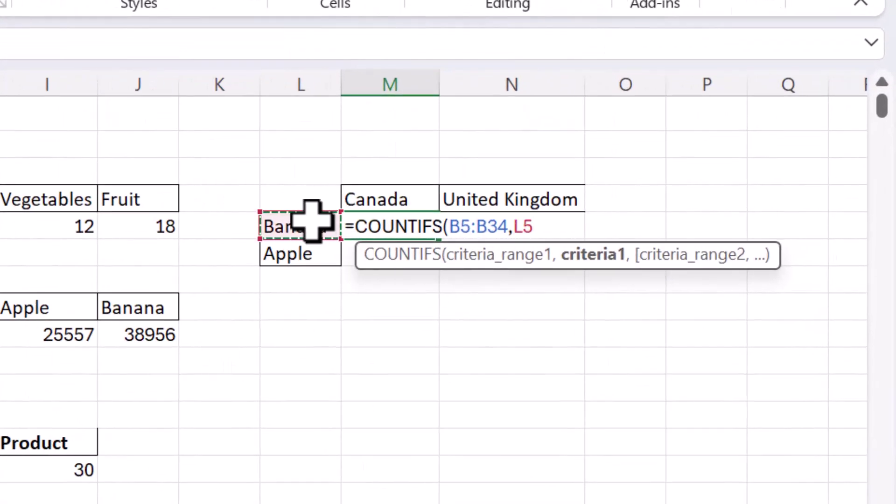
type(",")
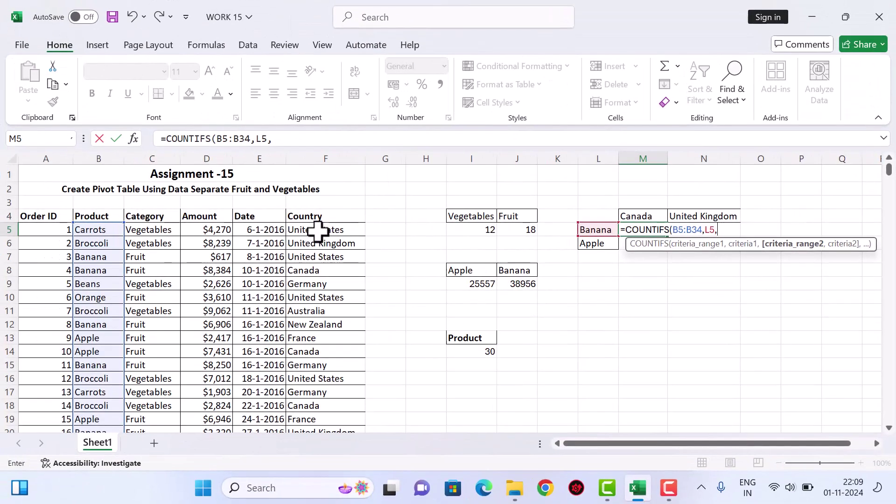
left_click(317, 231)
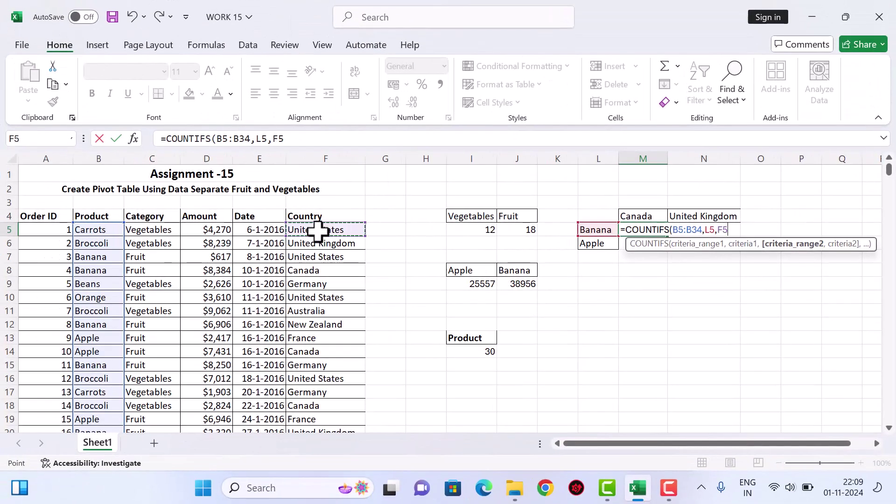
key("ctrl+shift+Down")
scroll(545, 250, "up", 5)
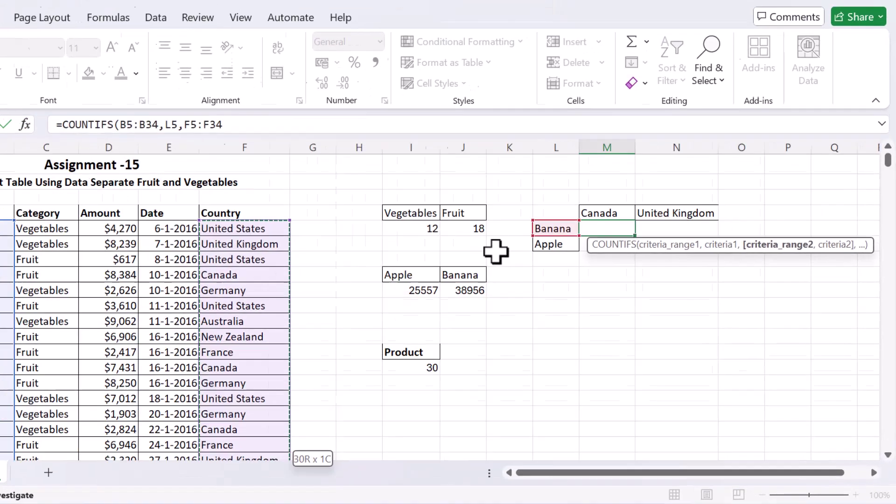
type(",")
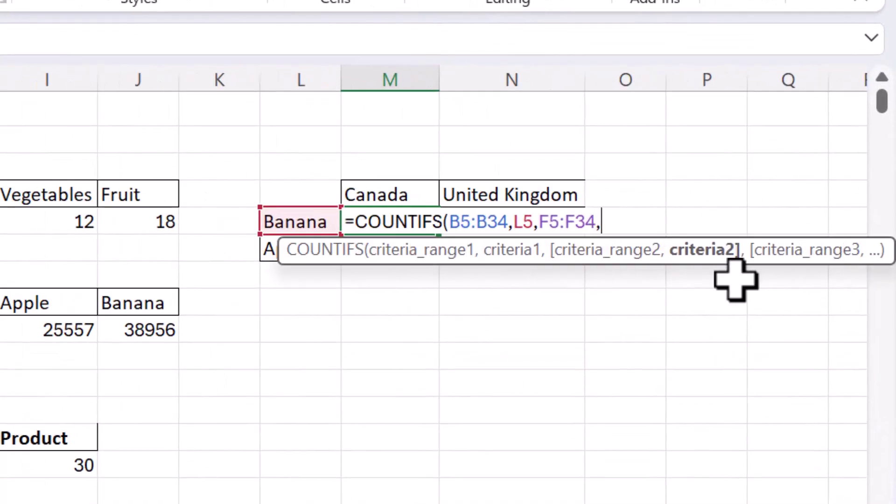
left_click(410, 190)
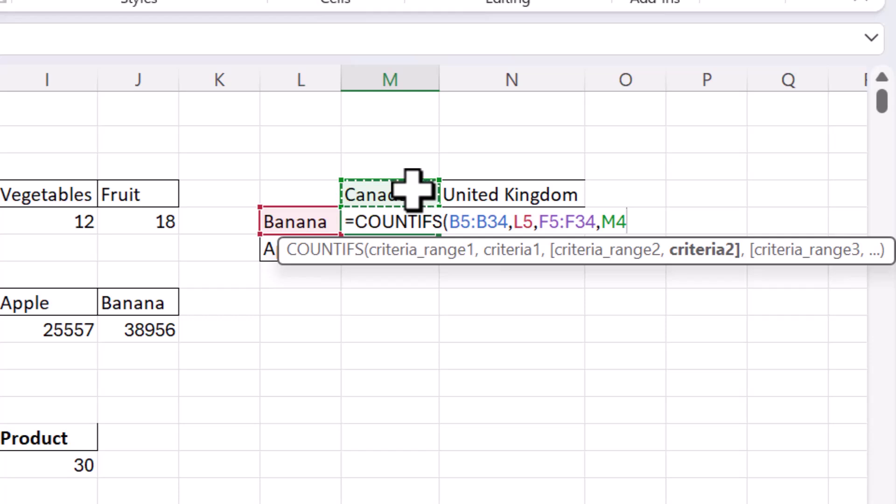
type(")")
key("Return")
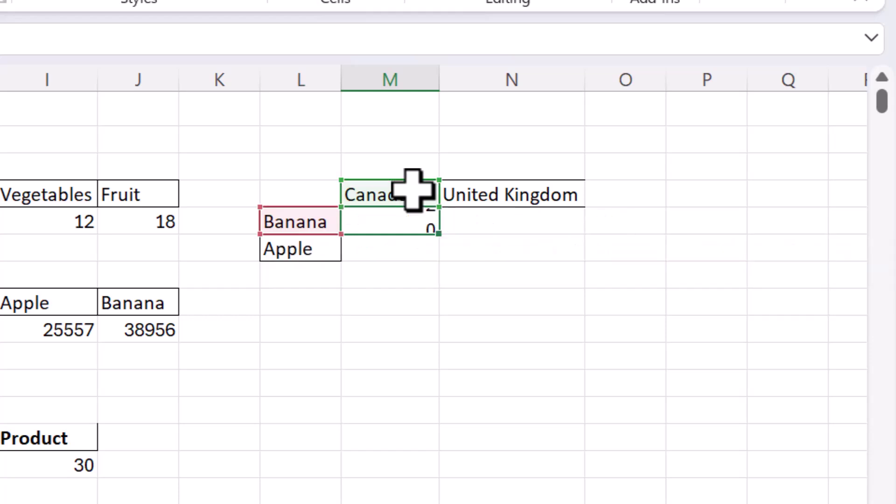
Start a COUNTIFS formula in N5 with the Product range B5:B34 as the first criteria range
key("Up")
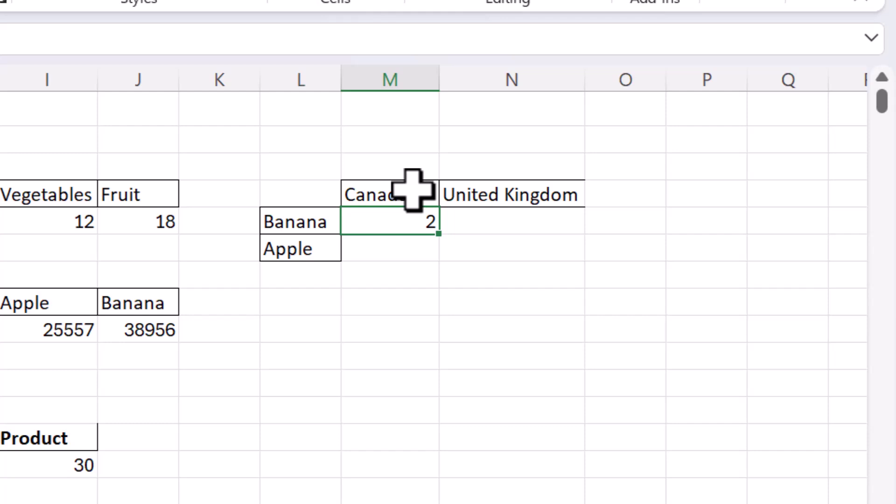
key("Right")
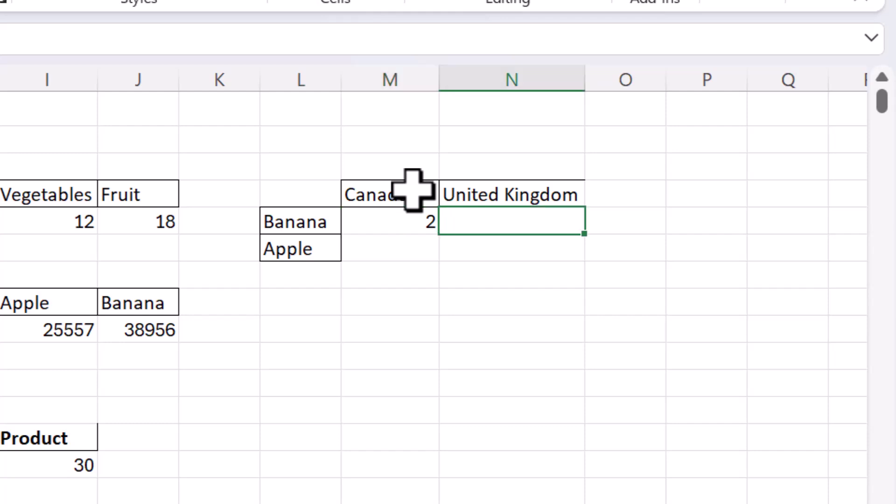
type("=COUN")
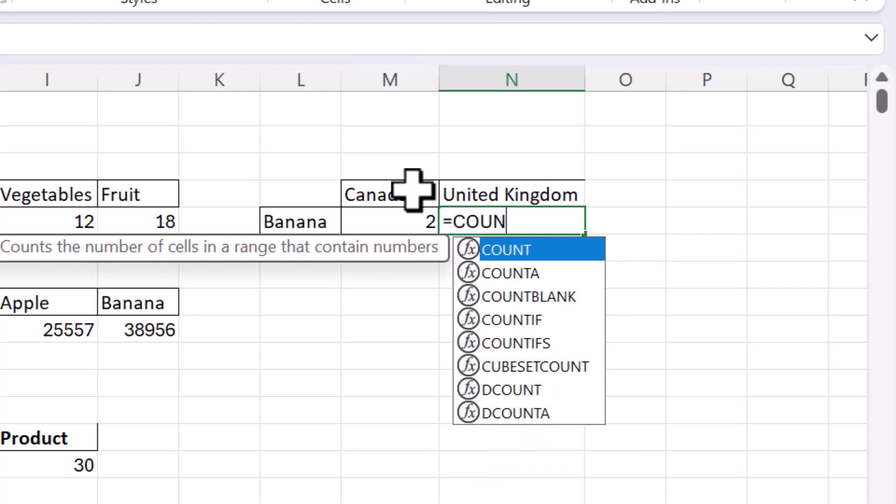
key("Down")
key("Down")
key("Down")
key("Down")
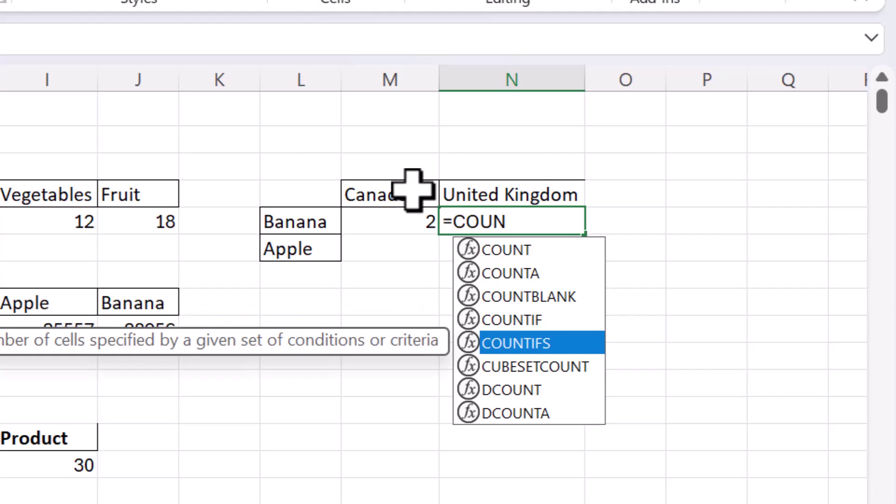
key("Tab")
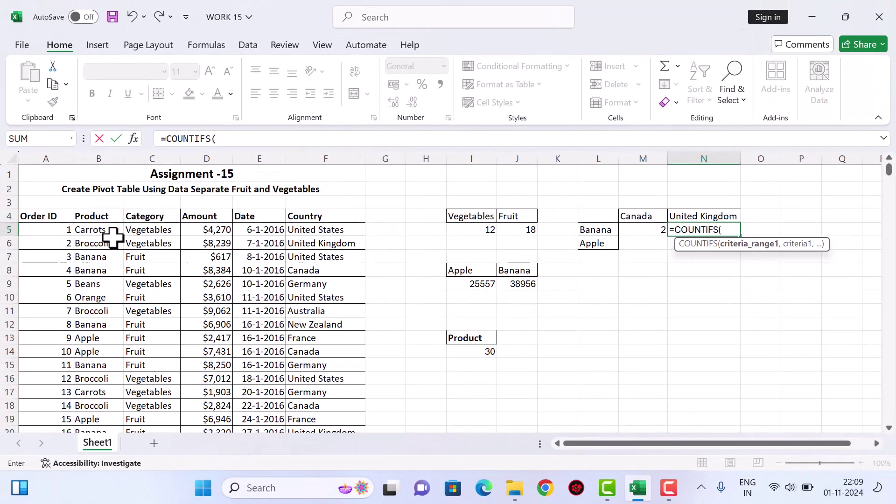
left_click(108, 233)
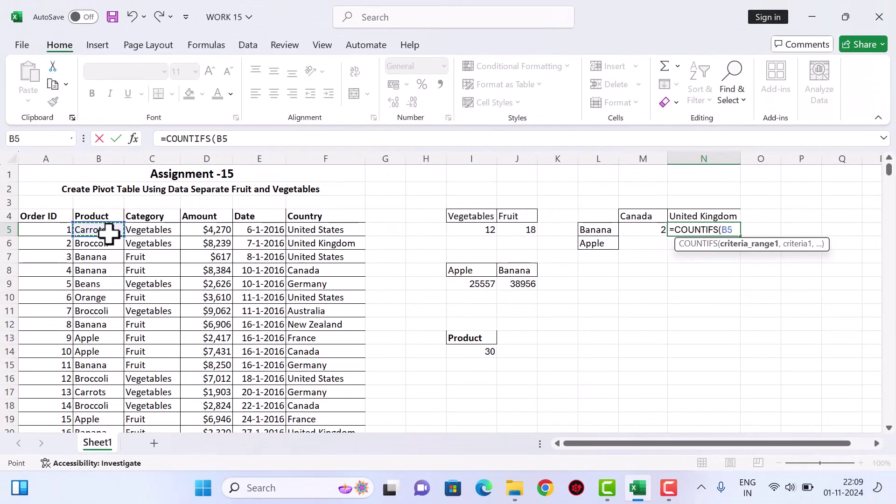
key("ctrl+shift+Down")
scroll(568, 306, "up", 6)
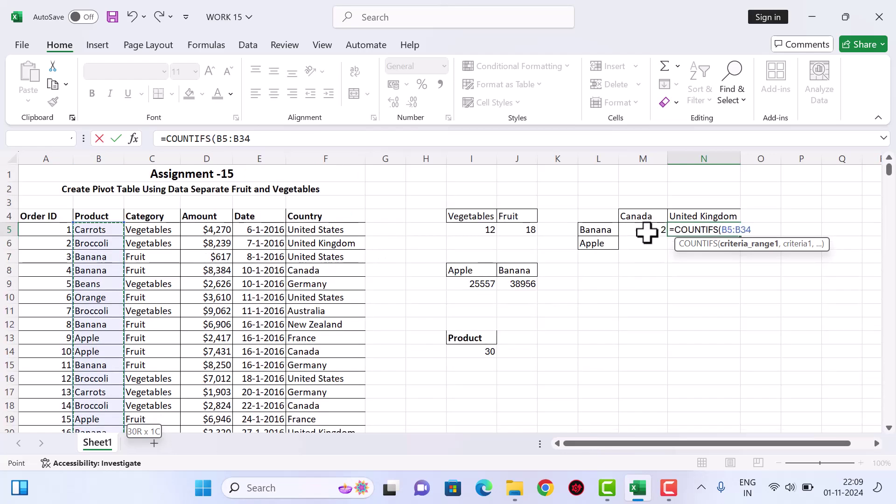
left_click(602, 231)
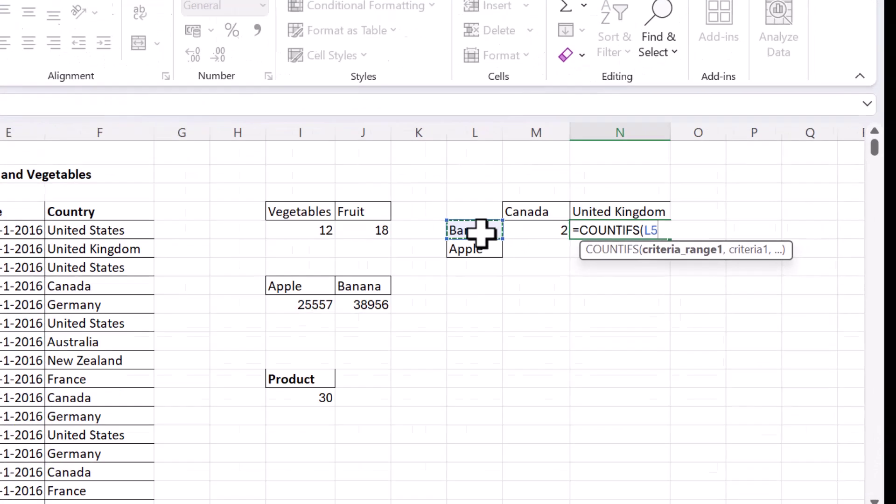
key("ctrl+z")
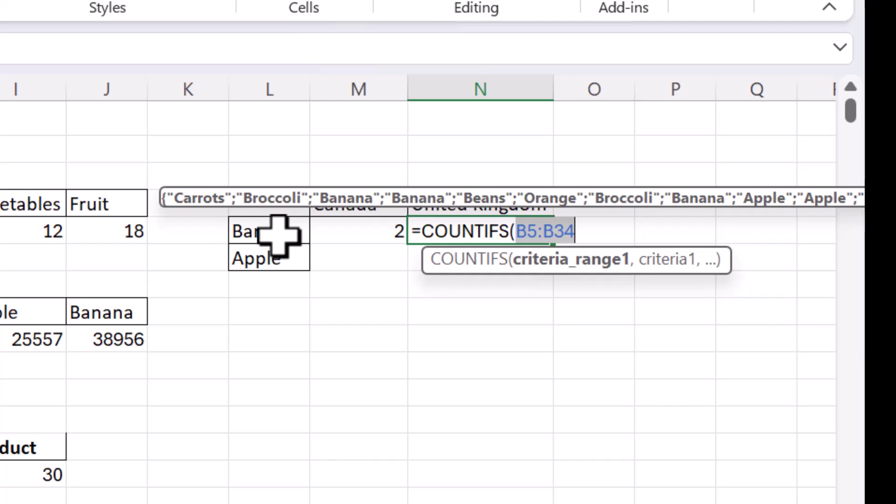
key("Right")
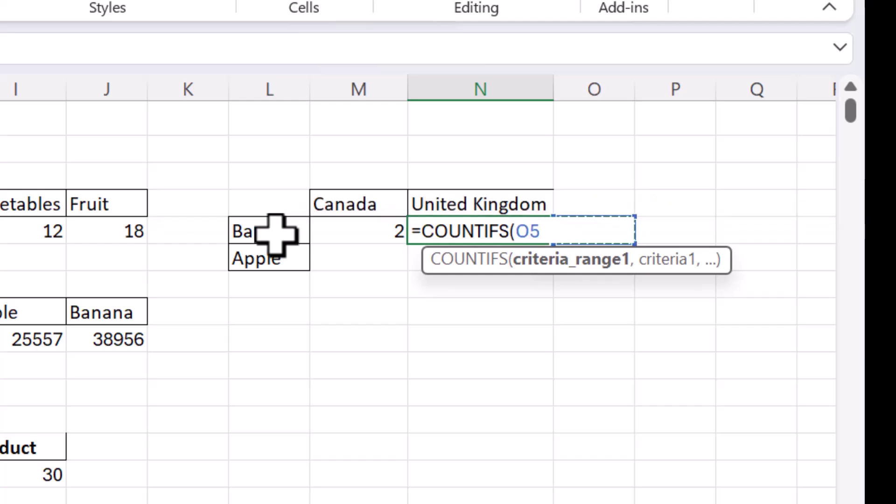
key("ctrl+z")
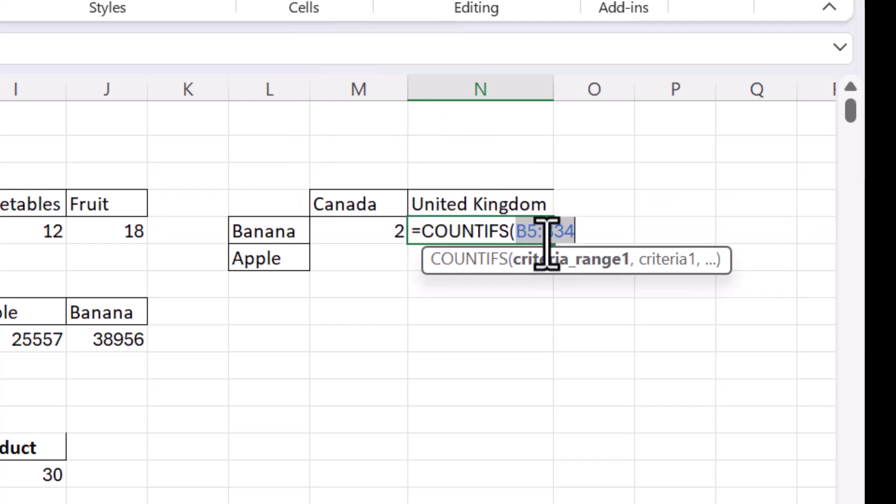
Complete the N5 formula with criterion L5, Country range F5:F34 and criterion N4 to count Banana orders in United Kingdom
left_click(594, 234)
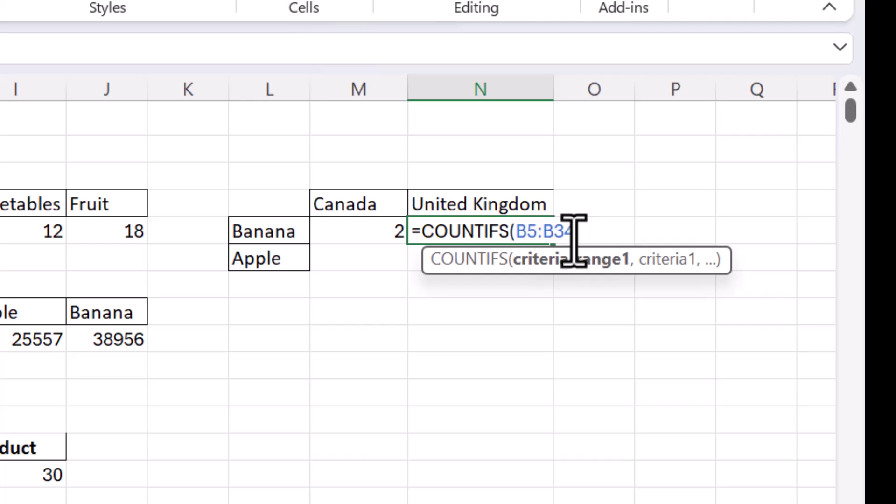
type(",")
left_click(294, 233)
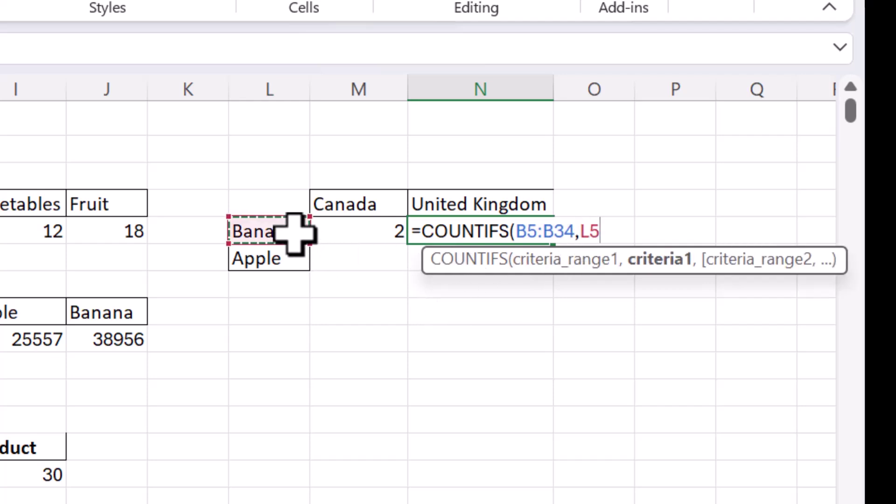
type(",")
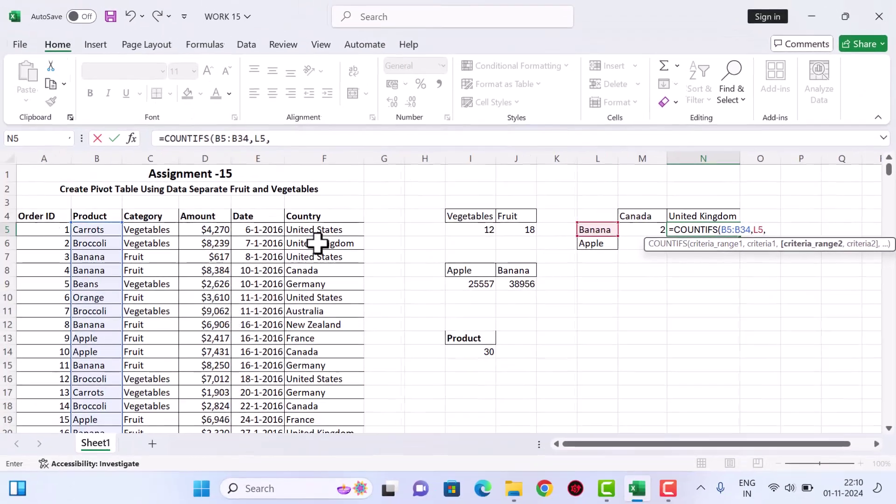
left_click(320, 231)
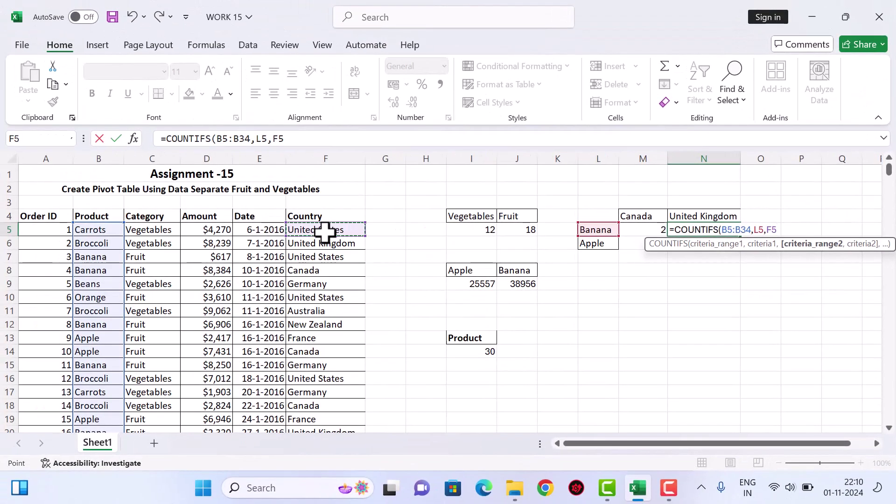
key("ctrl+shift+Down")
scroll(325, 231, "up", 5)
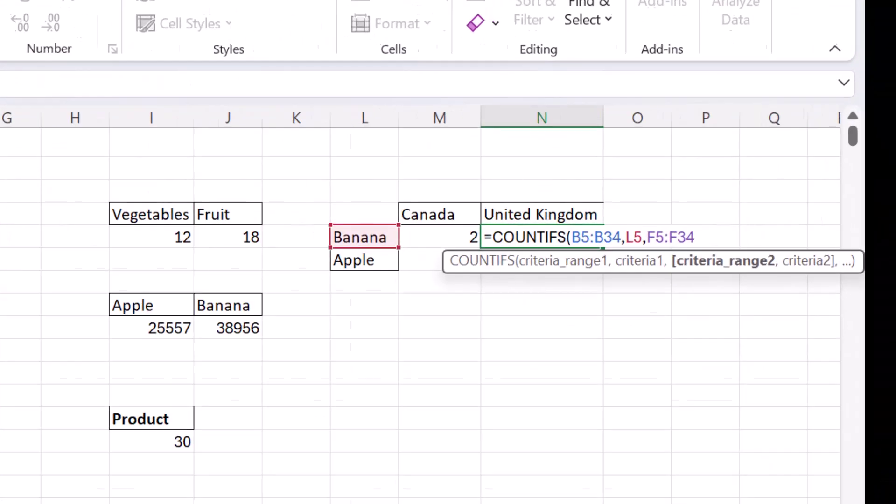
type(",")
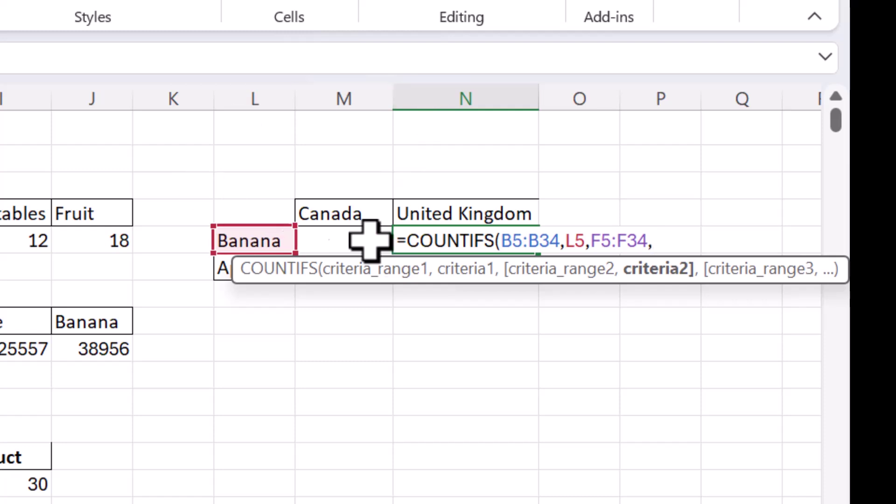
left_click(497, 204)
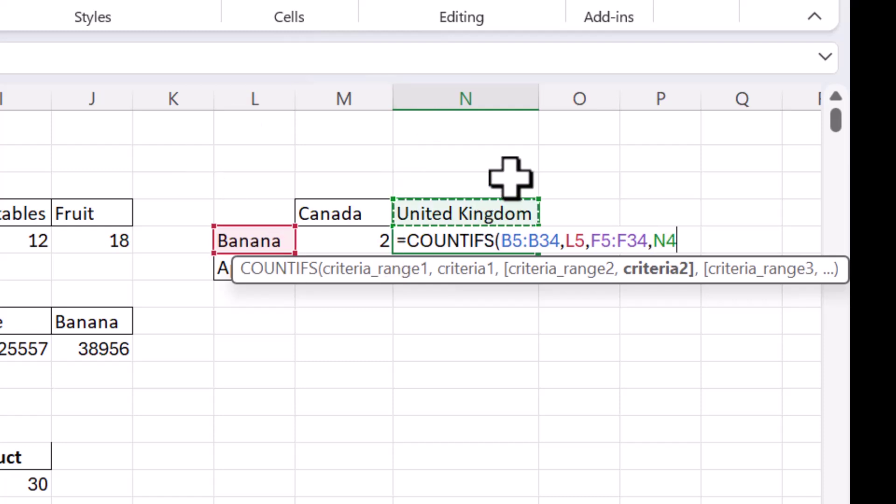
type(")")
key("Return")
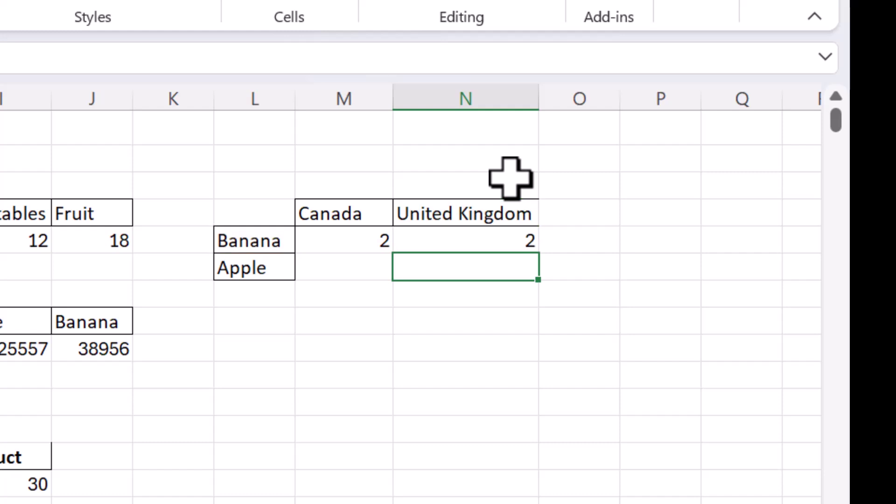
Start a COUNTIFS formula in M6 with the Product range B5:B34 as the first criteria range
key("Up")
key("Left")
key("Left")
key("Down")
key("Right")
type("=COUN")
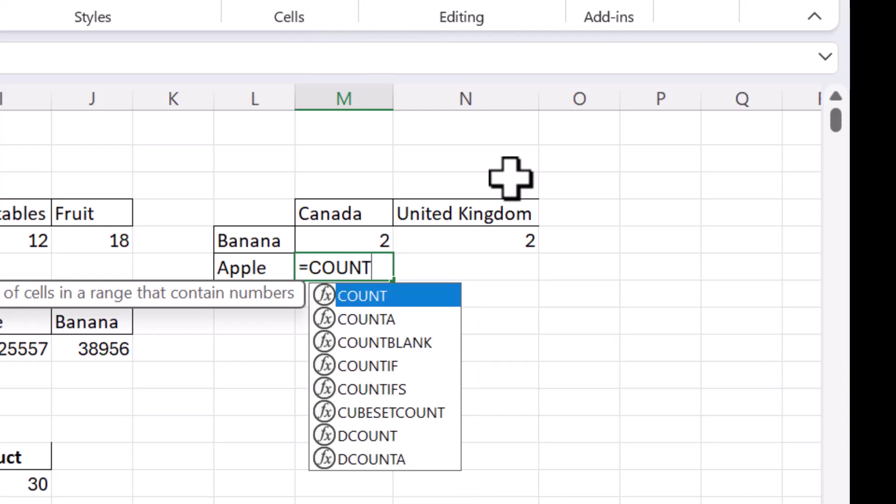
type("T")
key("Down")
key("Down")
key("Down")
key("Down")
key("Tab")
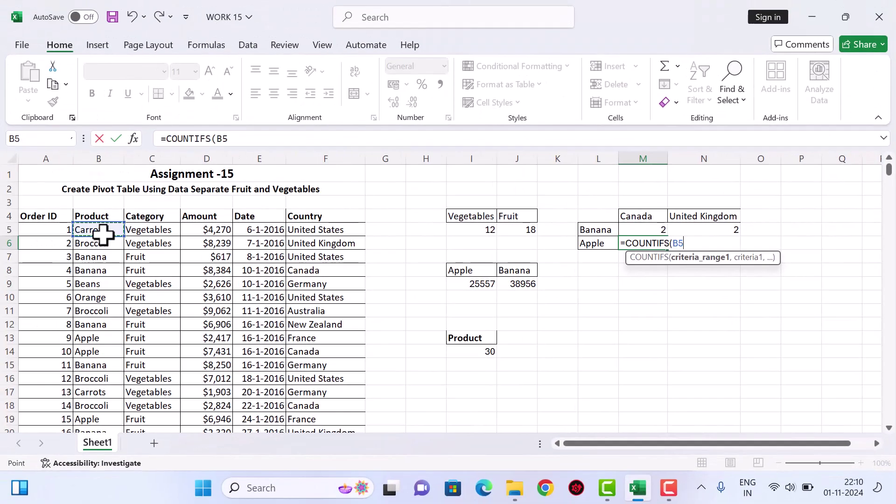
key("ctrl+shift+Down")
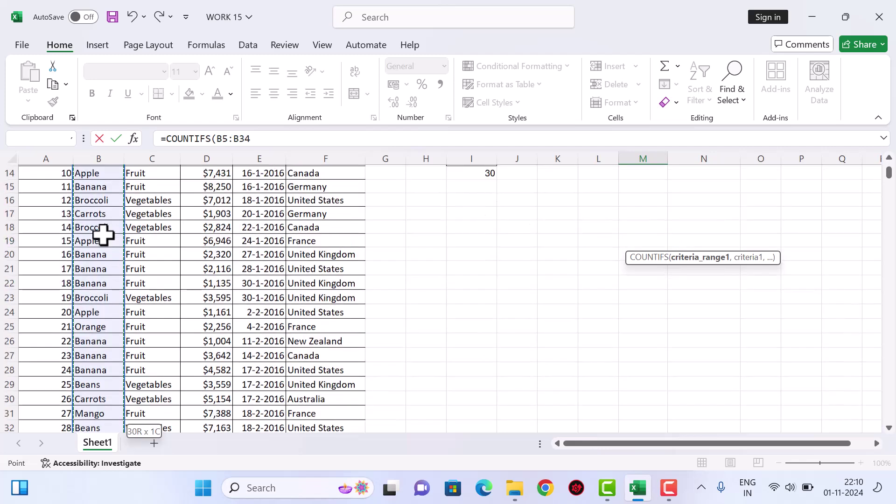
type(",")
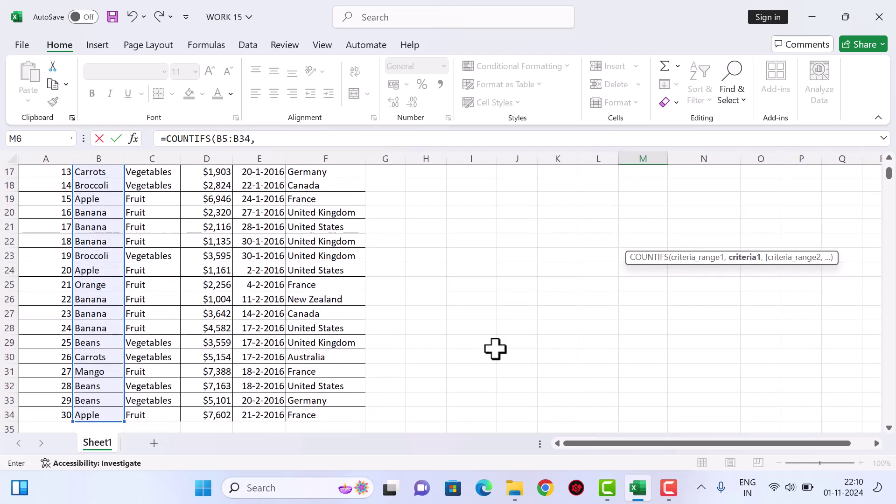
Complete the M6 formula with criterion L6, Country range F5:F34 and criterion M4 to count Apple orders in Canada
scroll(490, 352, "up", 5)
left_click(599, 243)
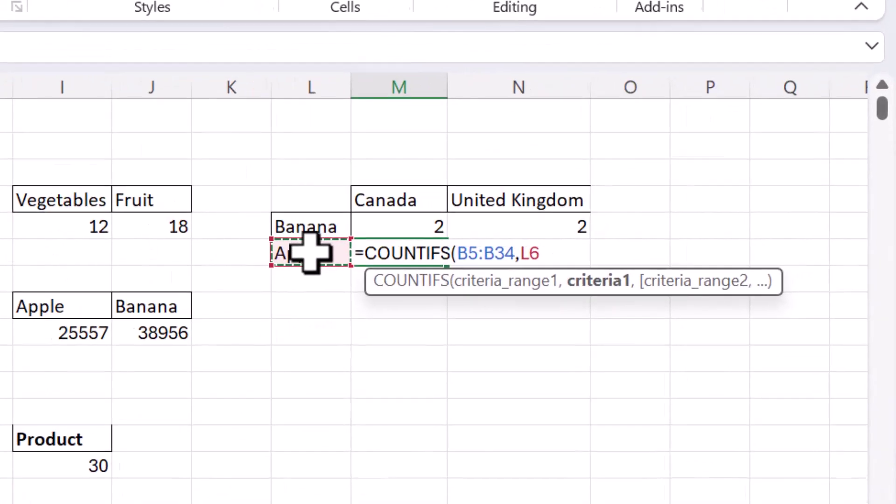
type(",")
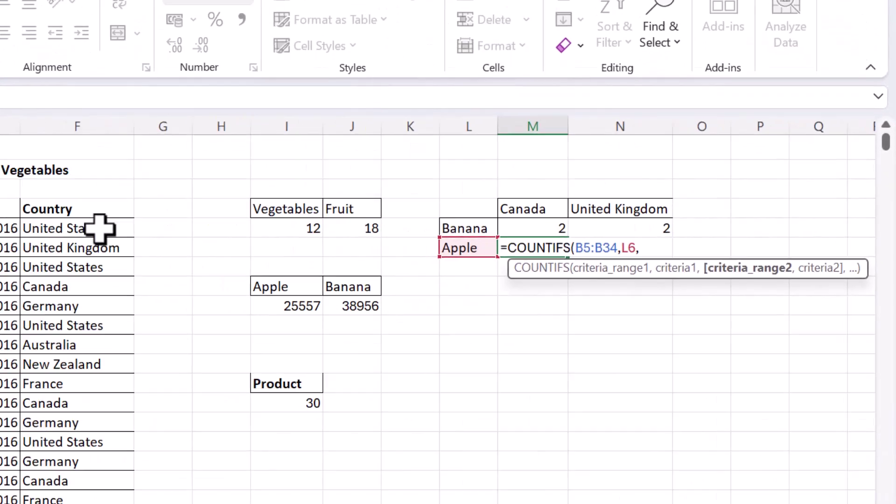
left_click(339, 230)
key("ctrl+shift+Down")
scroll(327, 251, "up", 5)
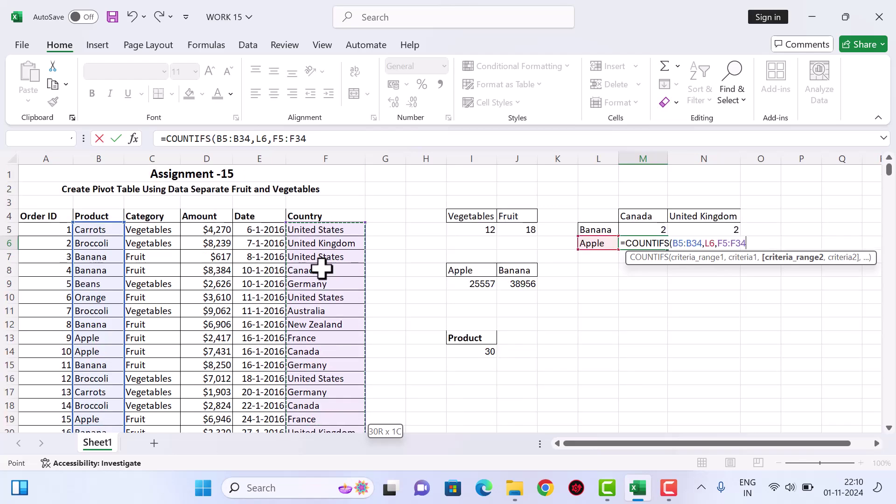
type(",")
left_click(656, 213)
type(")")
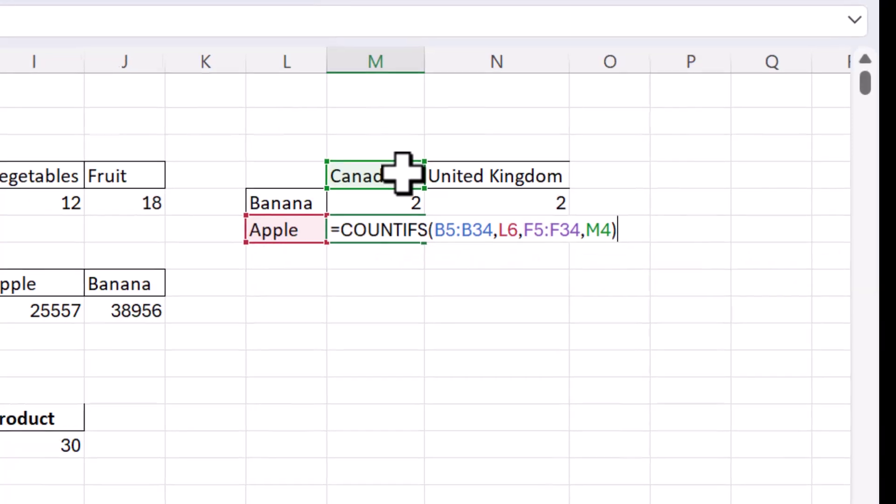
key("Return")
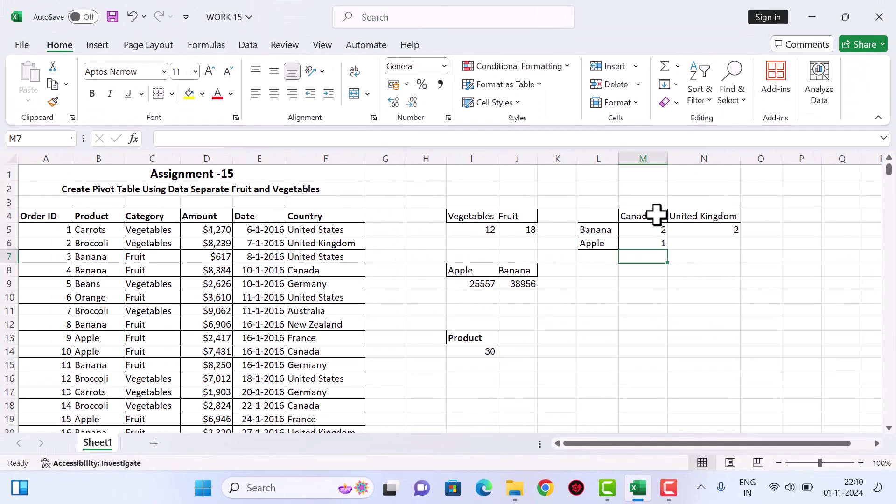
Start a COUNTIFS formula in N6 with the Product range B5:B34 as the first criteria range
key("Up")
key("Right")
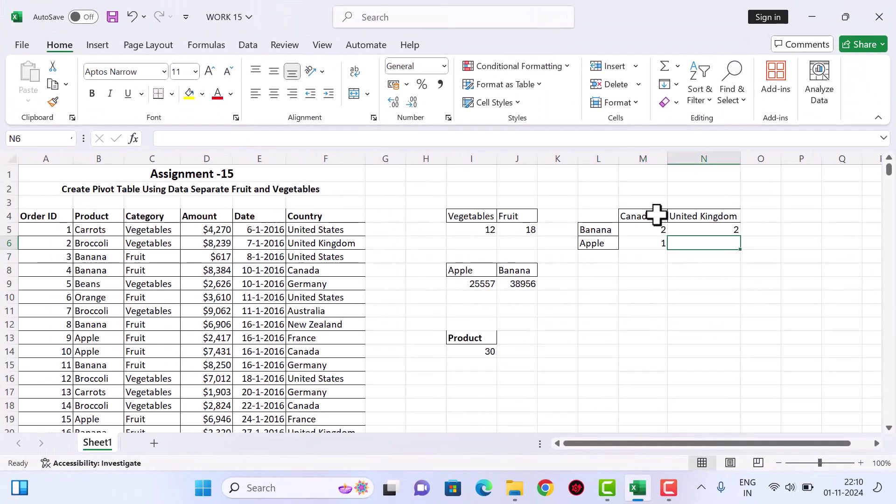
type("=COUN")
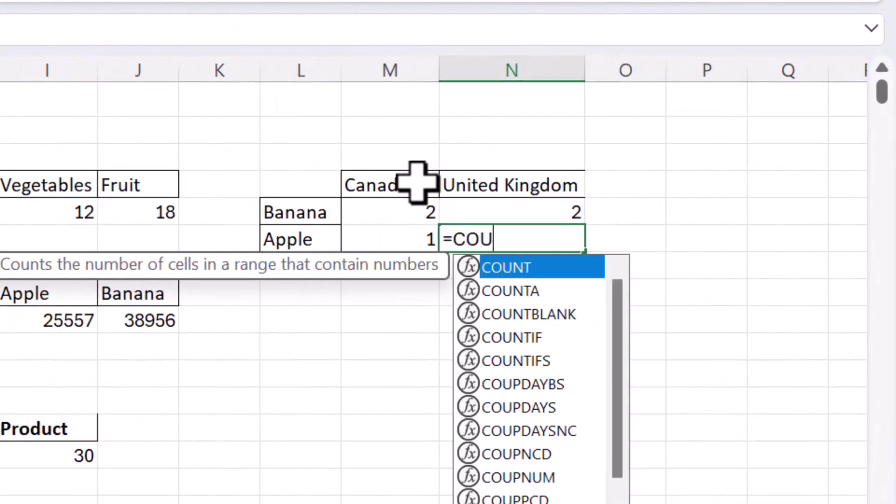
key("Down")
key("Down")
key("Down")
key("Down")
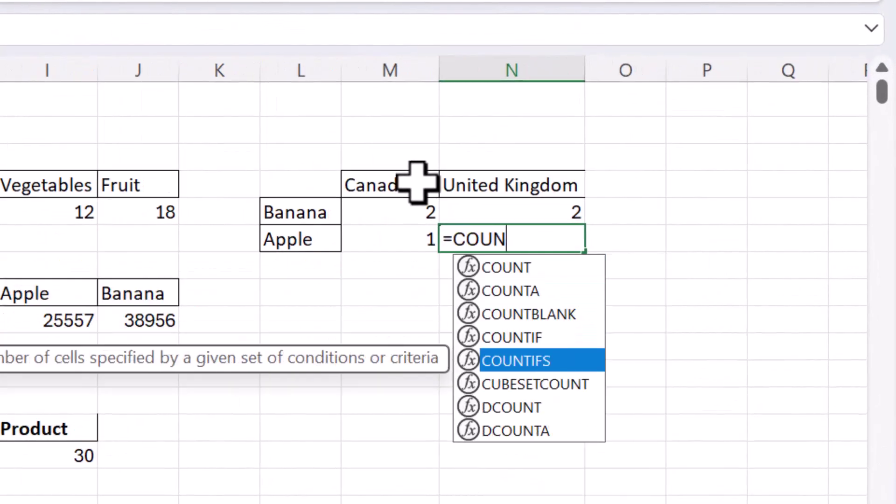
key("Tab")
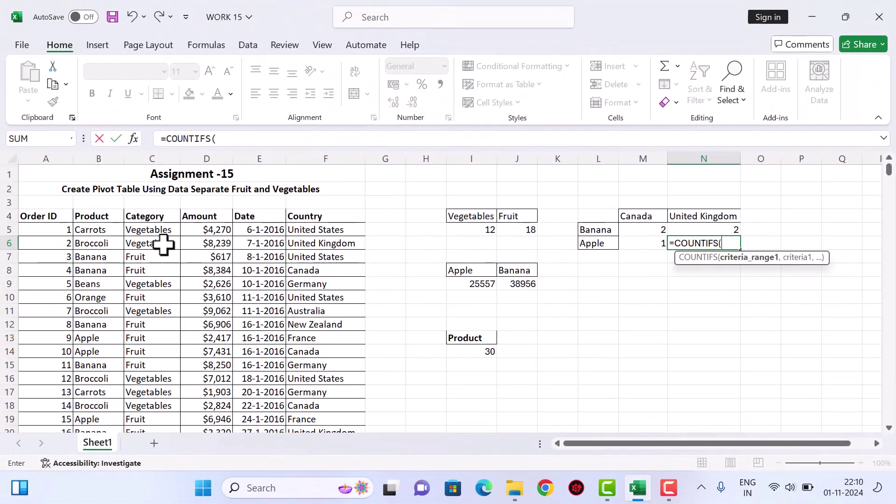
left_click(94, 231)
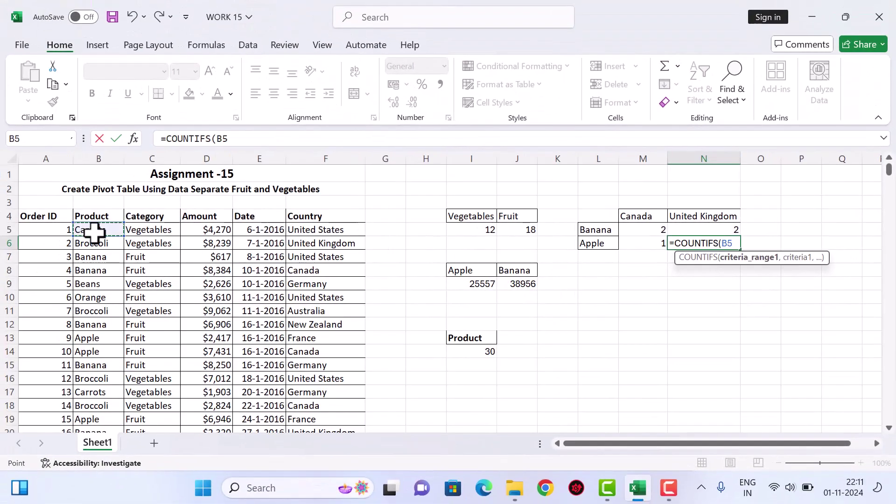
key("ctrl+shift+Down")
scroll(782, 373, "up", 5)
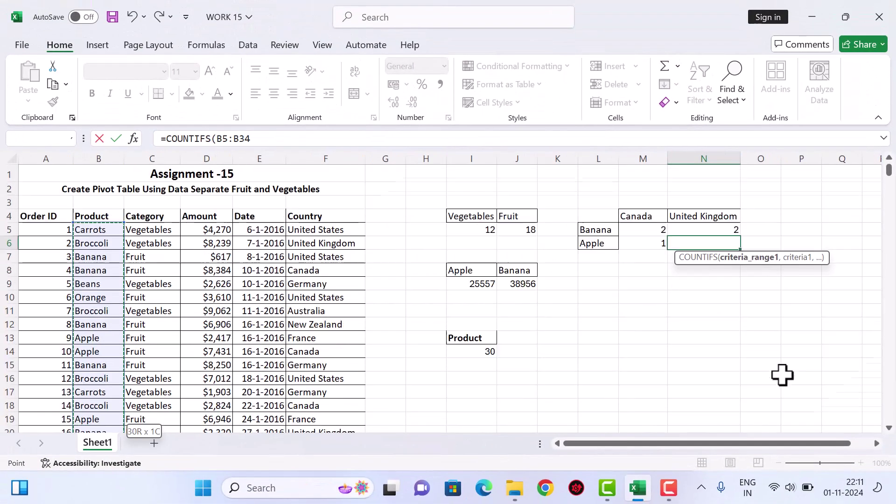
type(",")
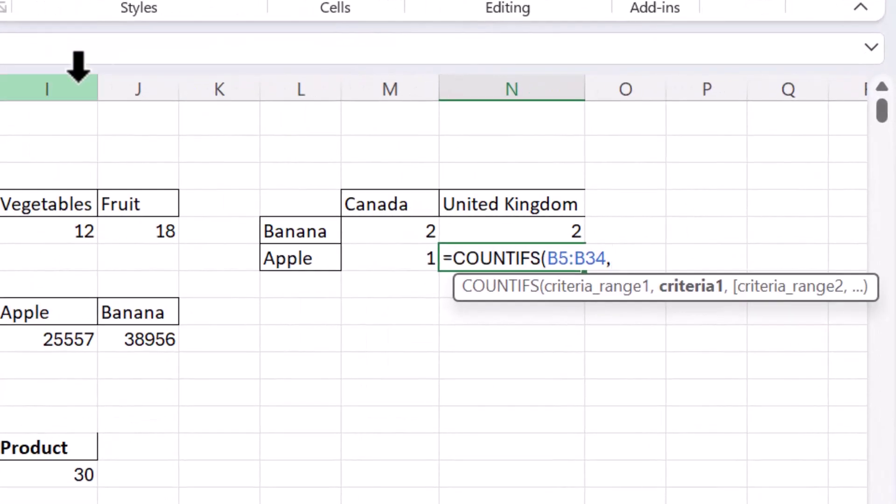
Complete the N6 formula with criterion L6, Country range F5:F34 and criterion N4 to count Apple orders in United Kingdom
left_click(286, 262)
type(",")
left_click(318, 229)
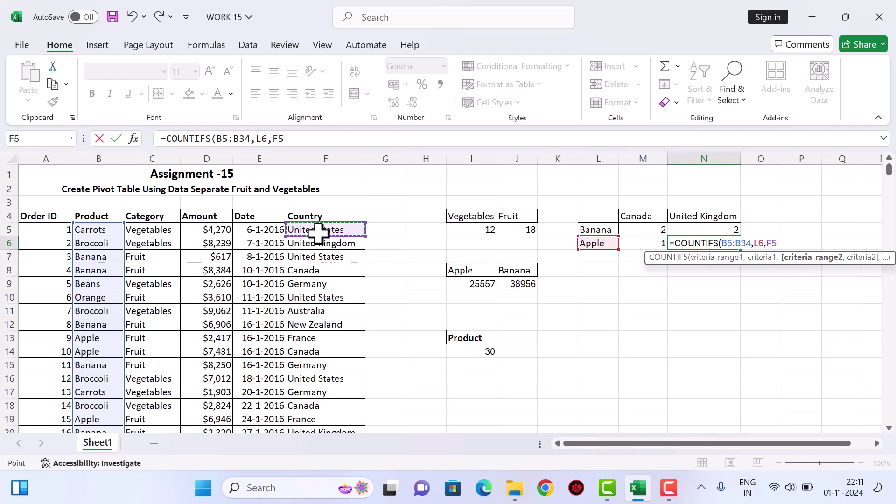
key("ctrl+shift+Down")
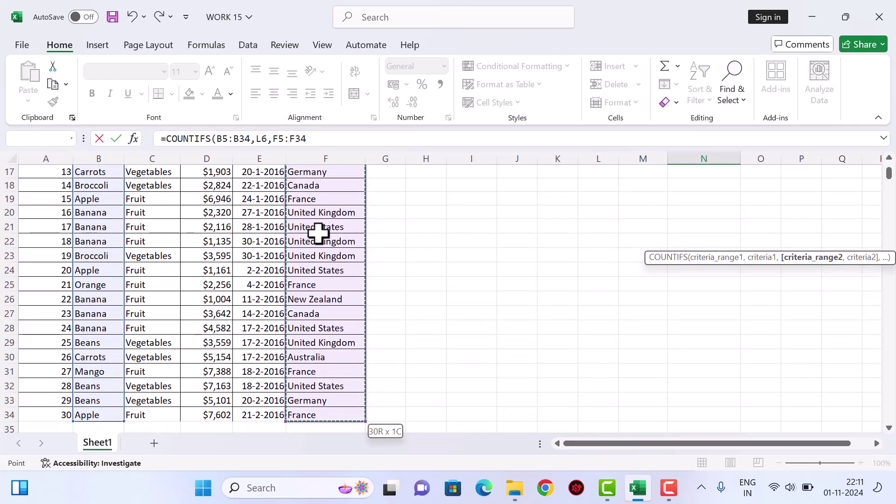
type(",")
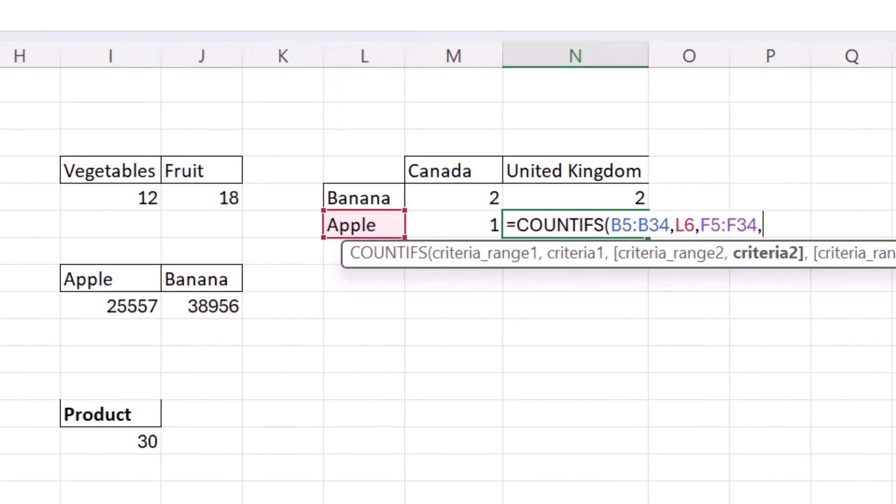
left_click(524, 171)
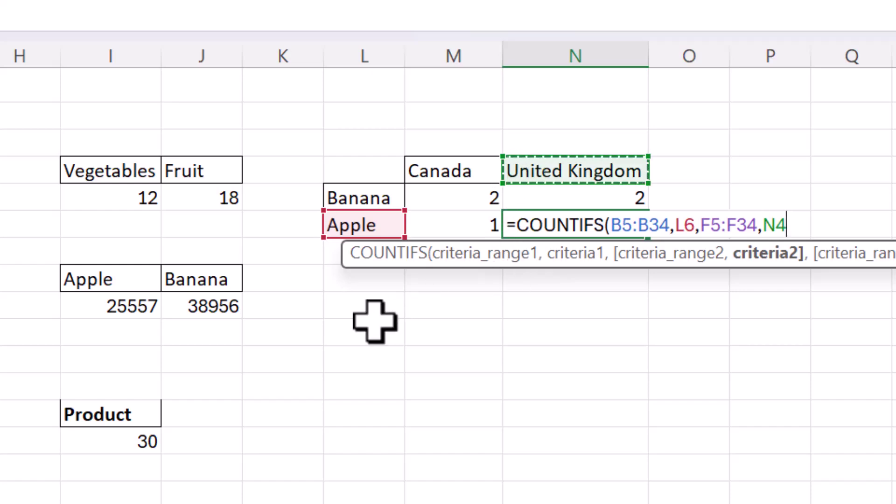
type(")")
key("Return")
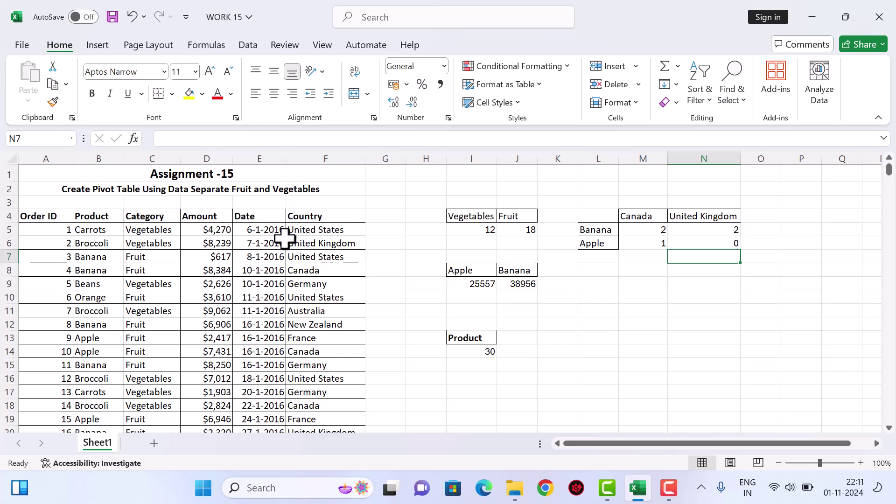
Test the N6 count by temporarily replacing the product in B6 with Apple, and undo the change
left_click(167, 243)
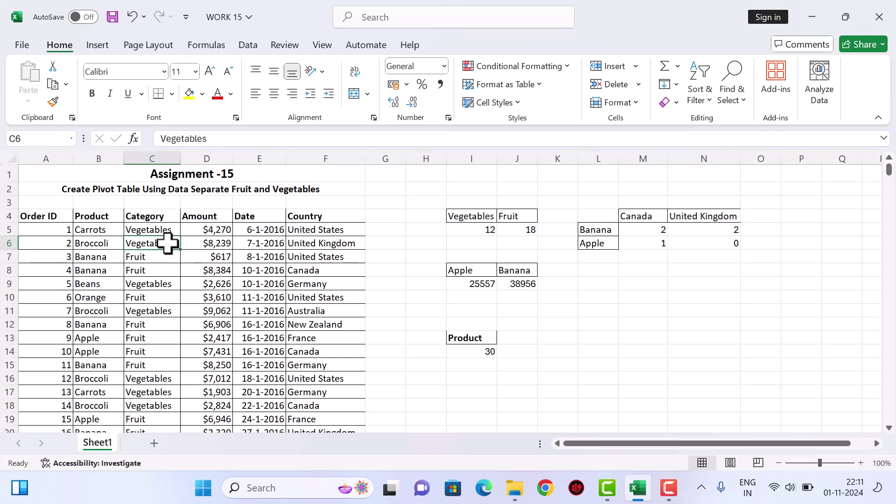
left_click(98, 243)
type("apple")
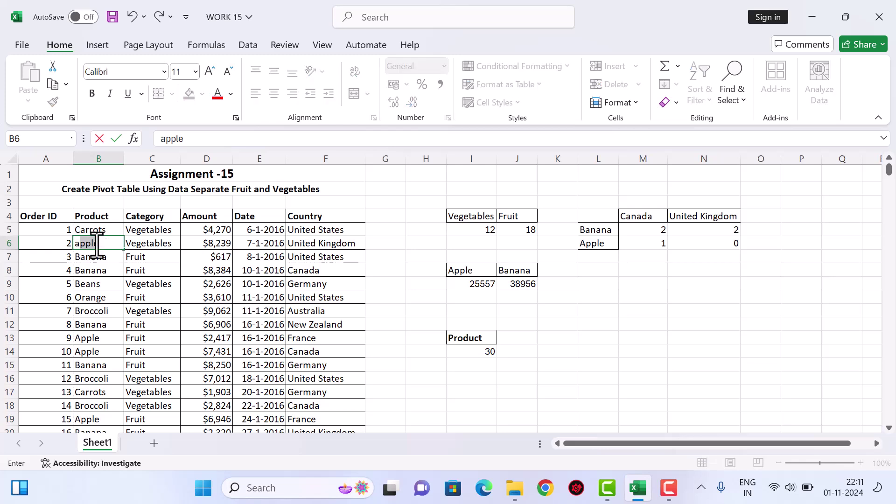
key("Return")
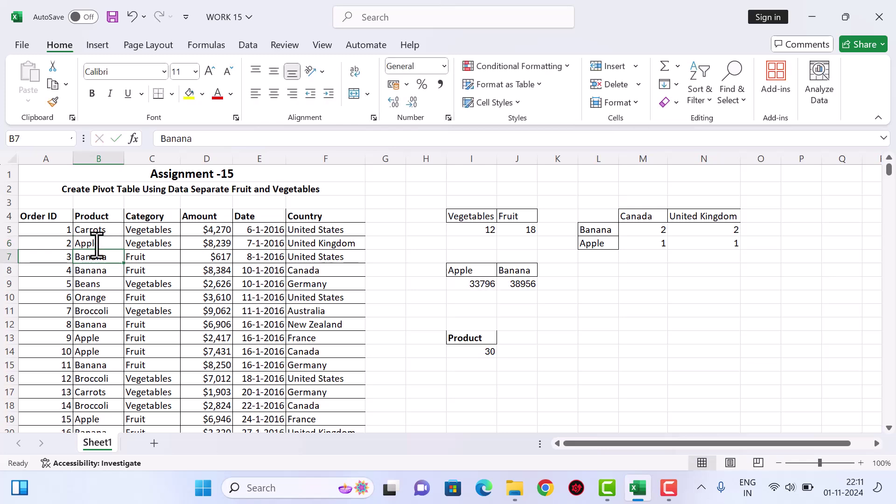
key("ctrl+z")
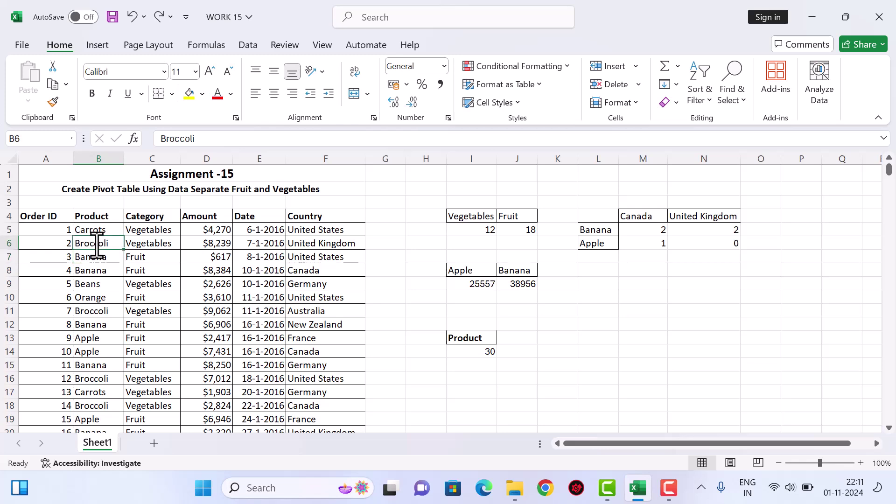
Copy the Banana and Apple table with its Canada column from L4:M6 to L12 for question 5
scroll(196, 306, "down", 14)
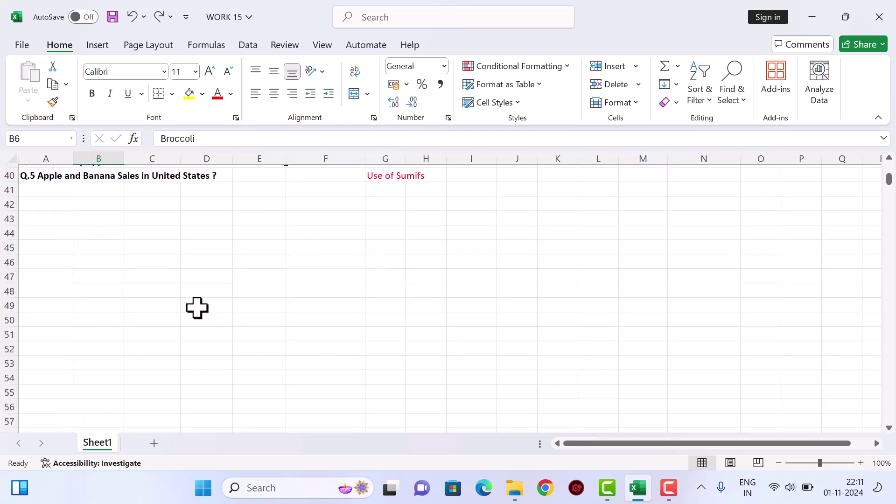
scroll(197, 308, "up", 5)
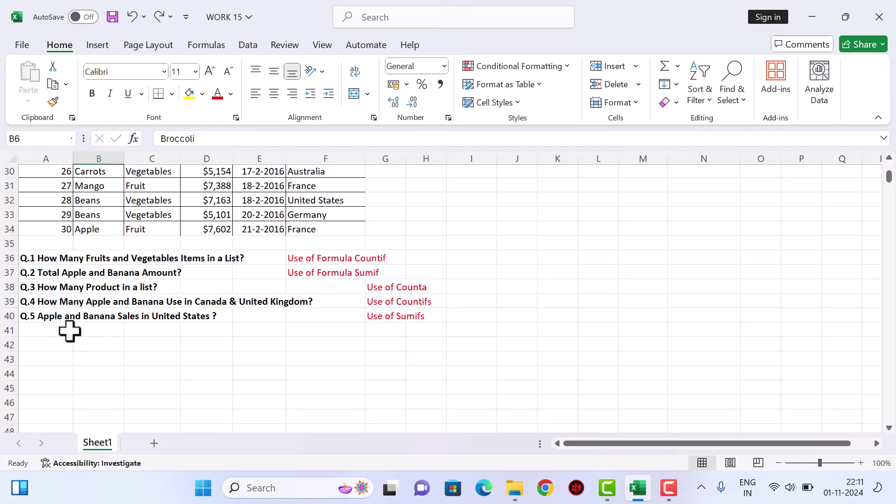
scroll(621, 322, "up", 10)
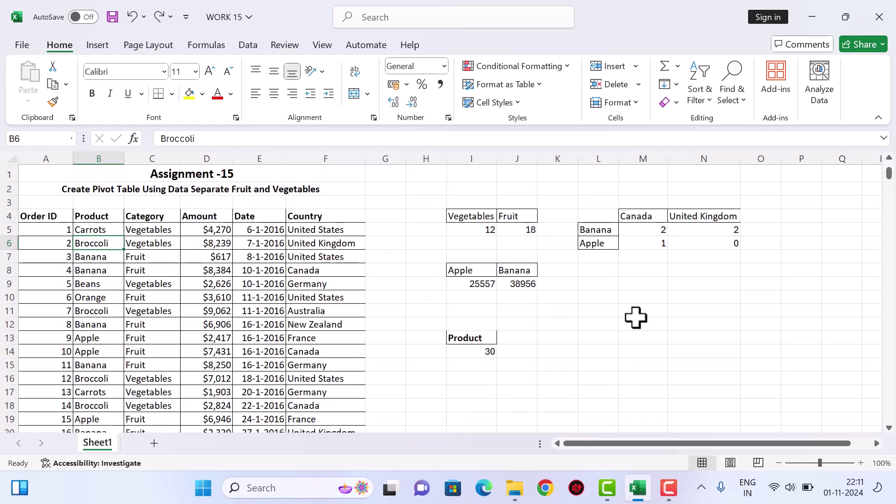
left_click_drag(609, 218, 638, 237)
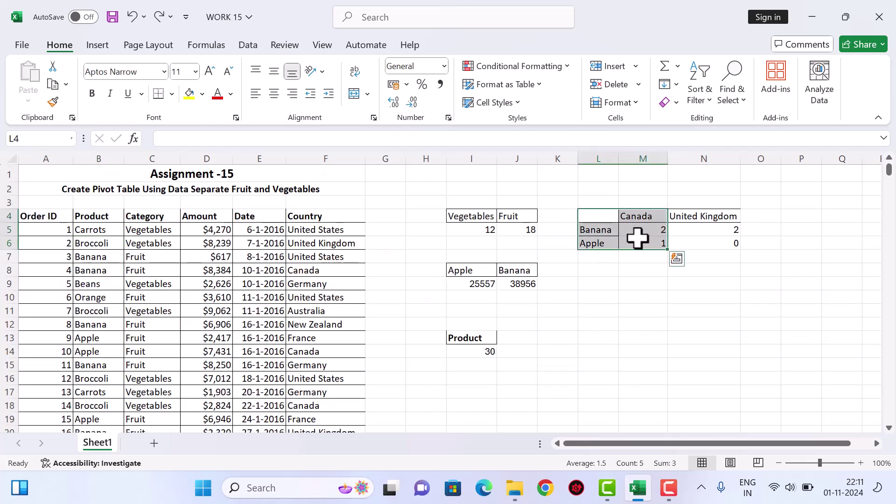
key("ctrl+c")
left_click(607, 320)
key("ctrl+v")
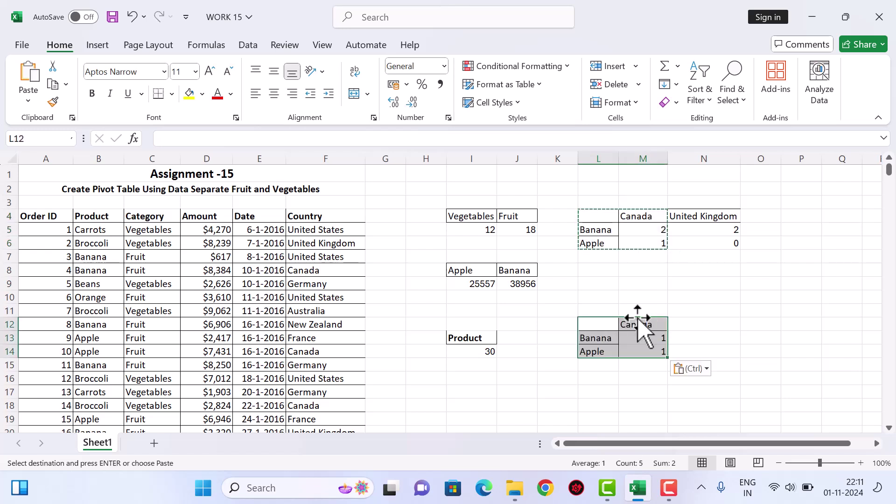
Replace the Canada header in M12 with United States copied from F5
left_click(628, 322)
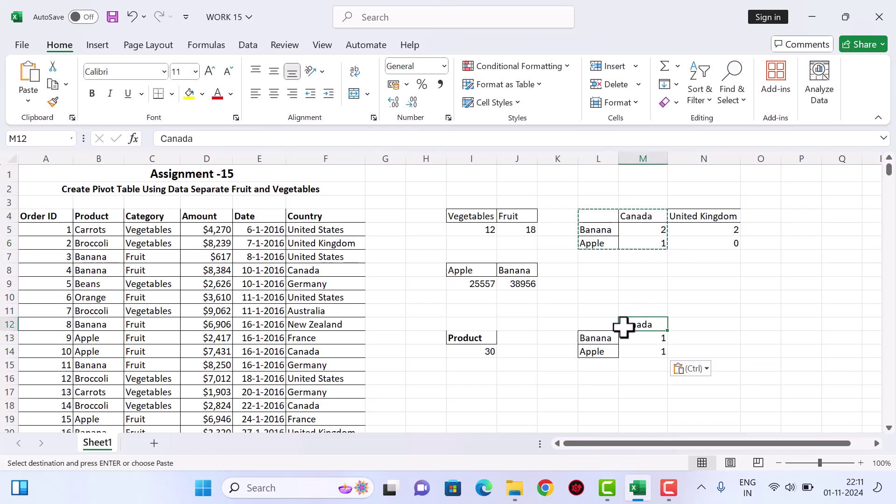
key("Delete")
left_click(325, 231)
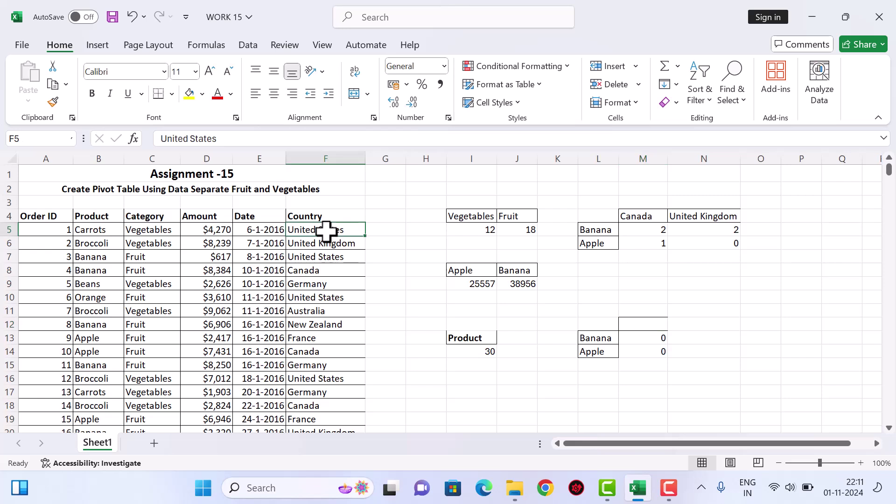
key("ctrl+c")
left_click(636, 323)
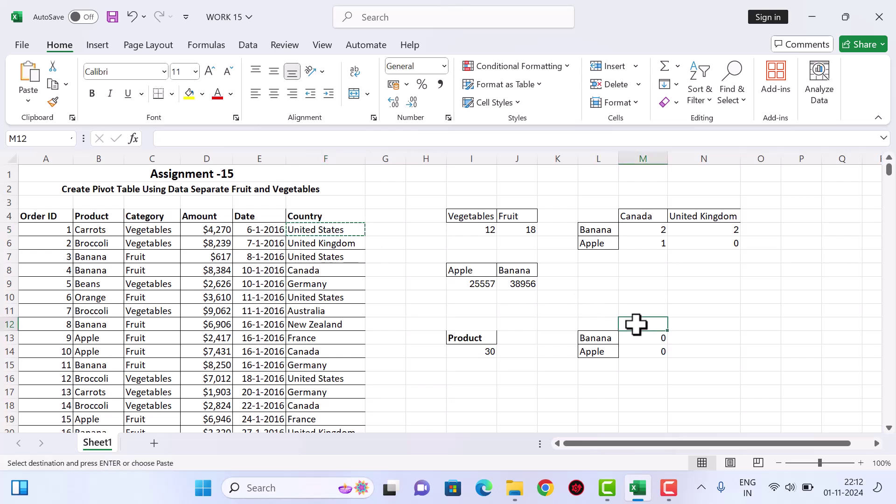
key("ctrl+v")
Clear the copied COUNTIFS formulas from M13:M14 under the United States header
left_click(637, 340)
left_click_drag(640, 346, 642, 352)
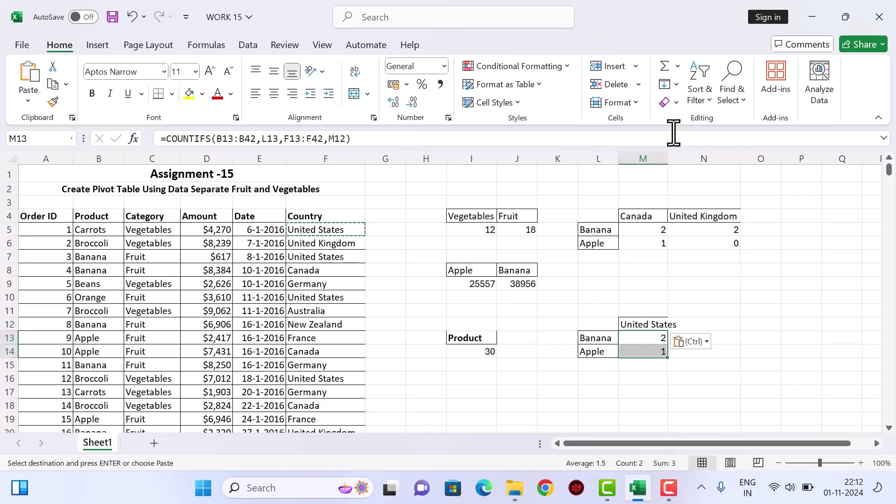
left_click(671, 101)
left_click(694, 128)
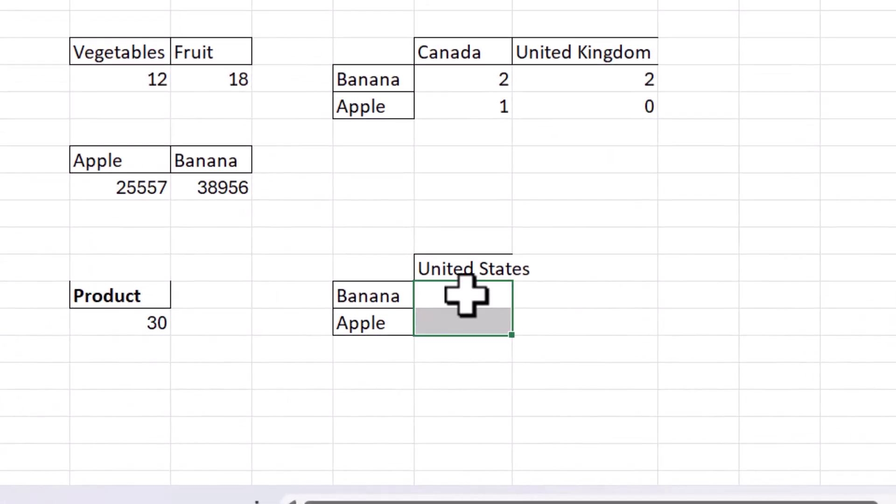
Autofit the width of column M to the United States header
left_click(502, 303)
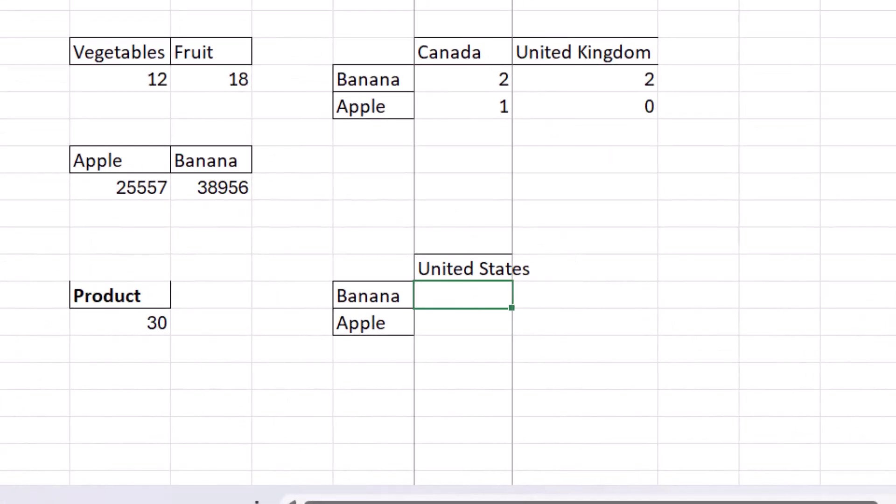
key("alt+h")
key("o")
key("i")
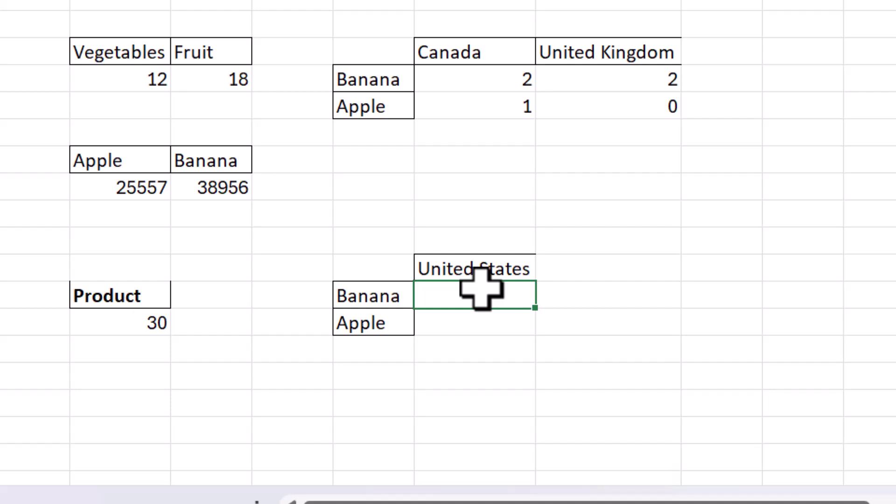
Start a SUMIFS formula in M13 with the Amount cells D5:D34 as the sum range
type("=SUM")
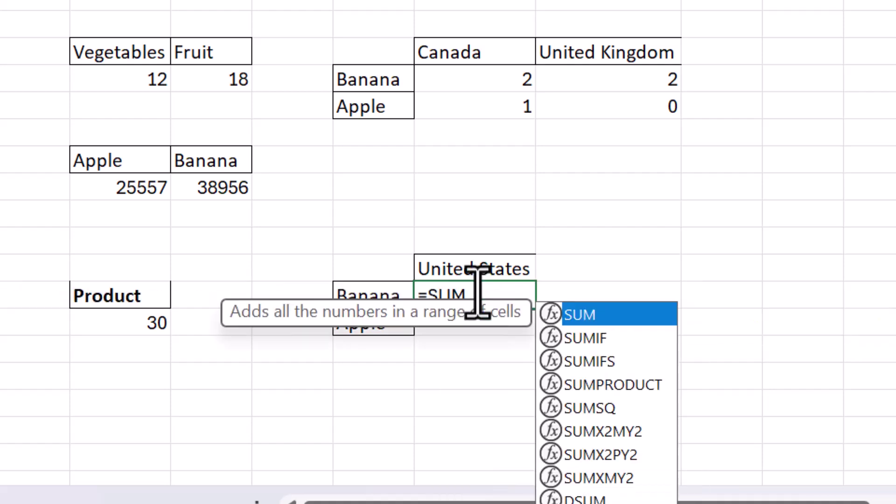
type("I")
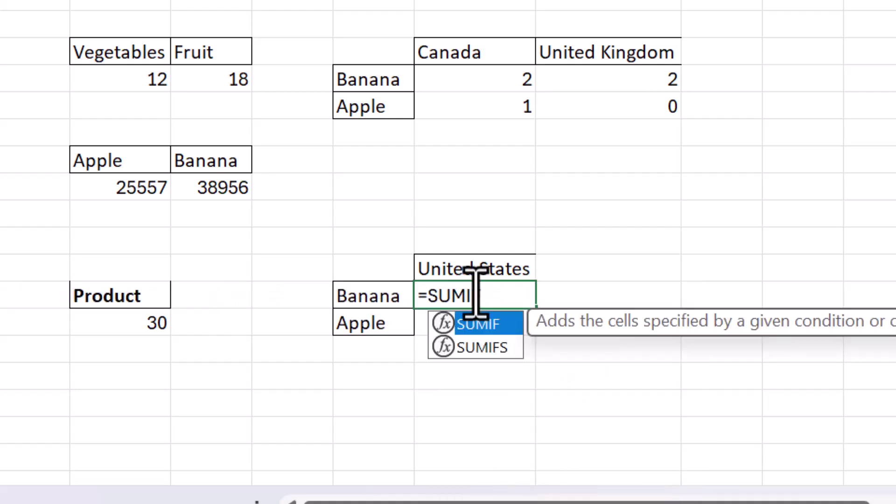
key("Down")
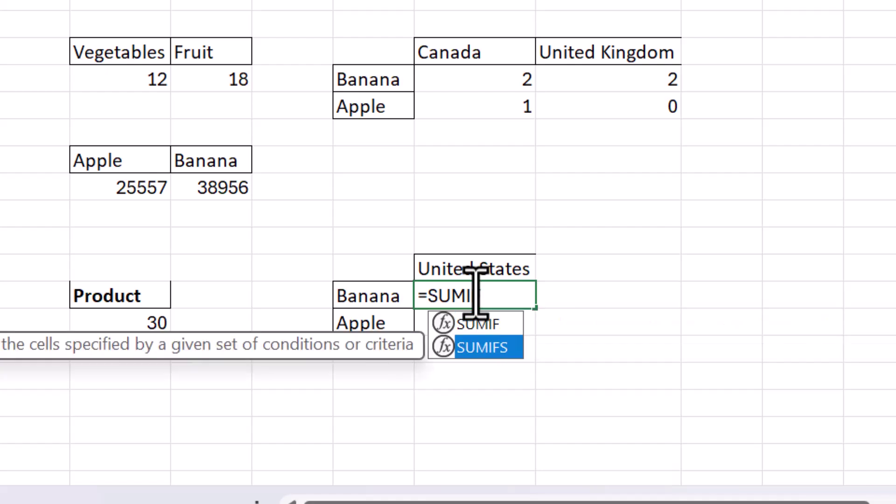
key("Tab")
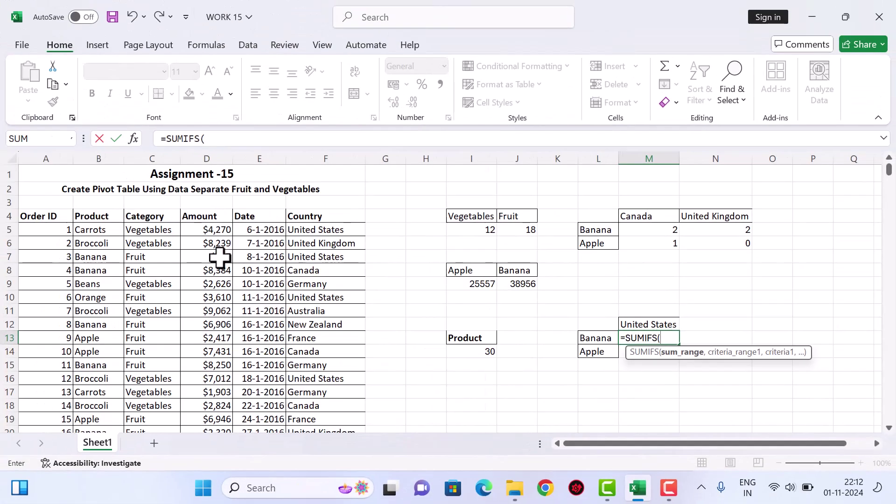
left_click(219, 233)
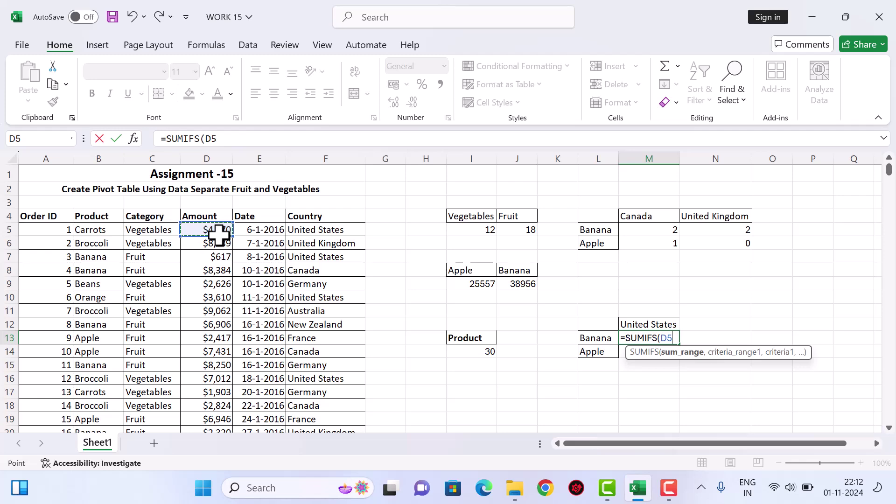
key("ctrl+shift+Down")
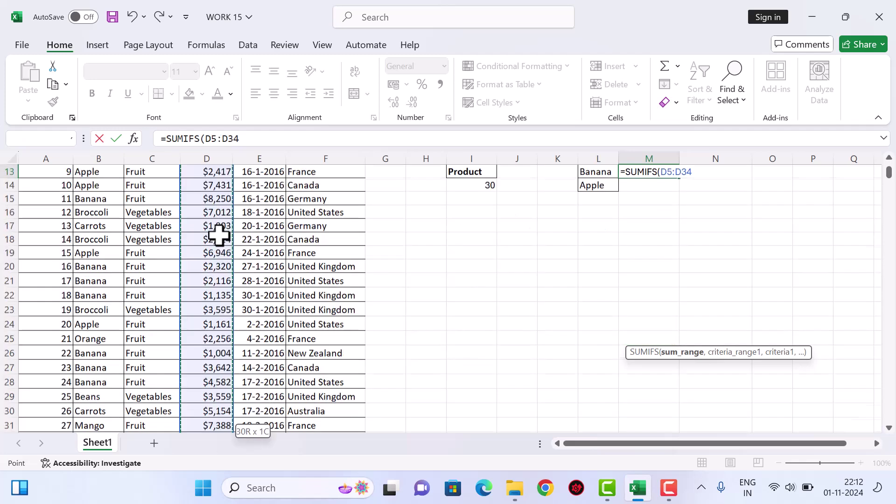
scroll(477, 255, "up", 5)
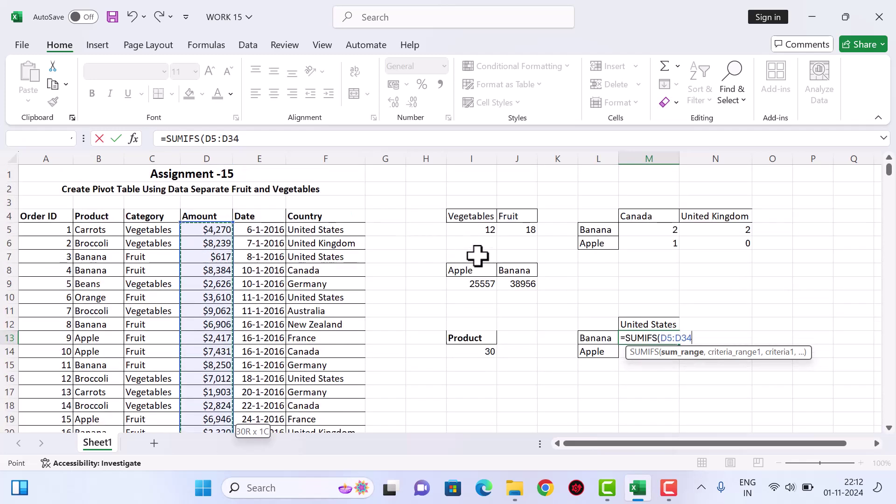
type(",")
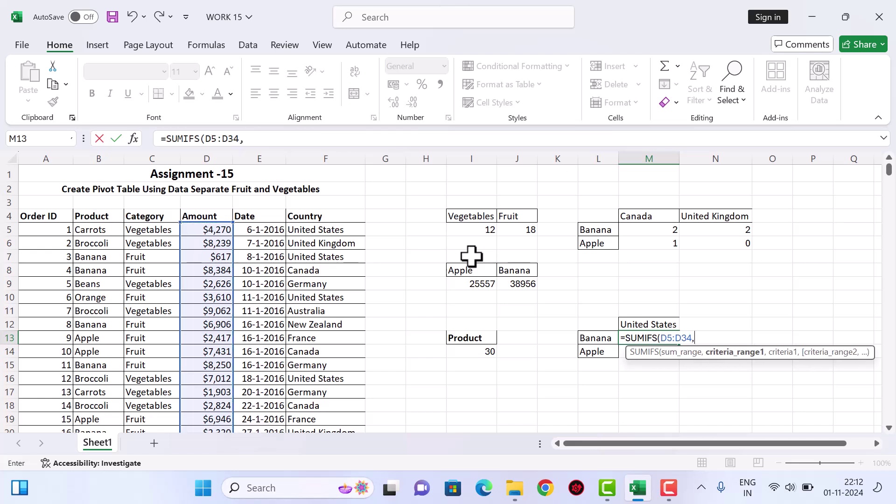
Add the Product range B5:B34 with the Banana label in L13 as the first criteria pair of the M13 formula
left_click(99, 231)
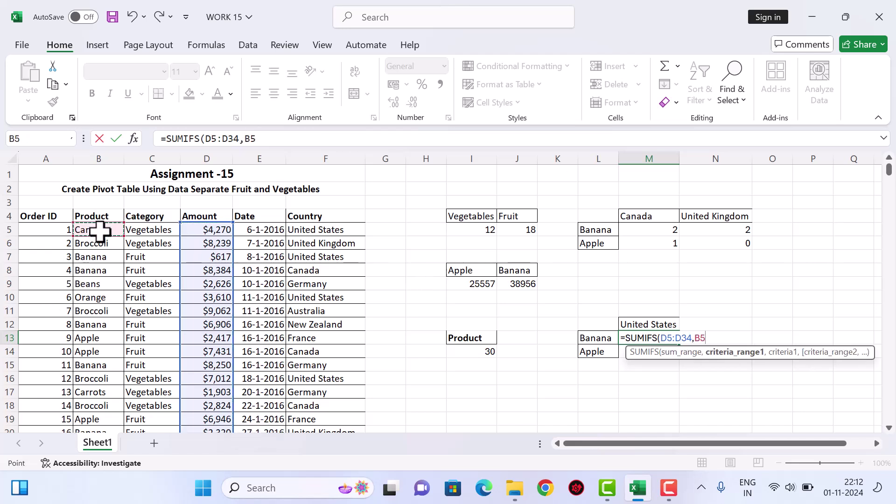
key("ctrl+shift+Down")
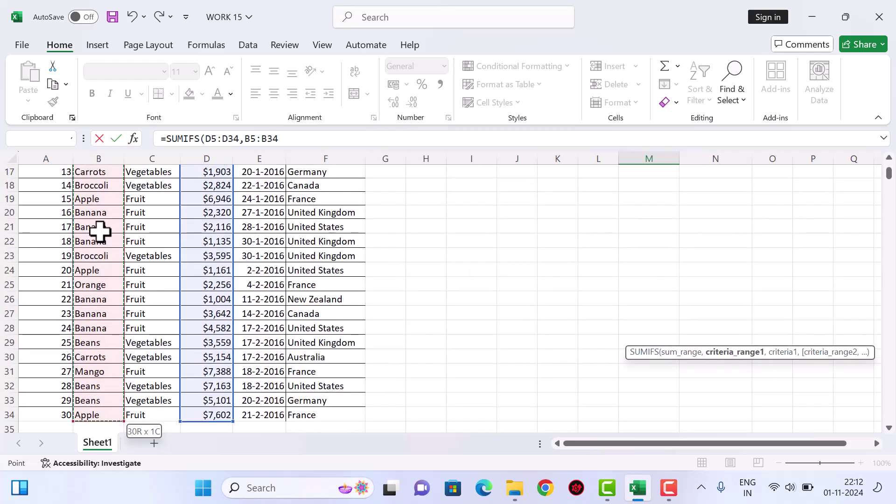
type(",")
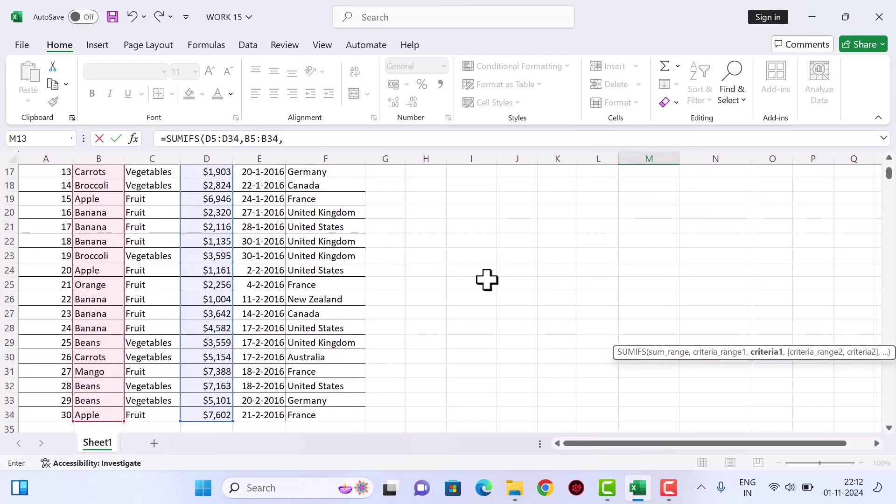
scroll(560, 280, "up", 5)
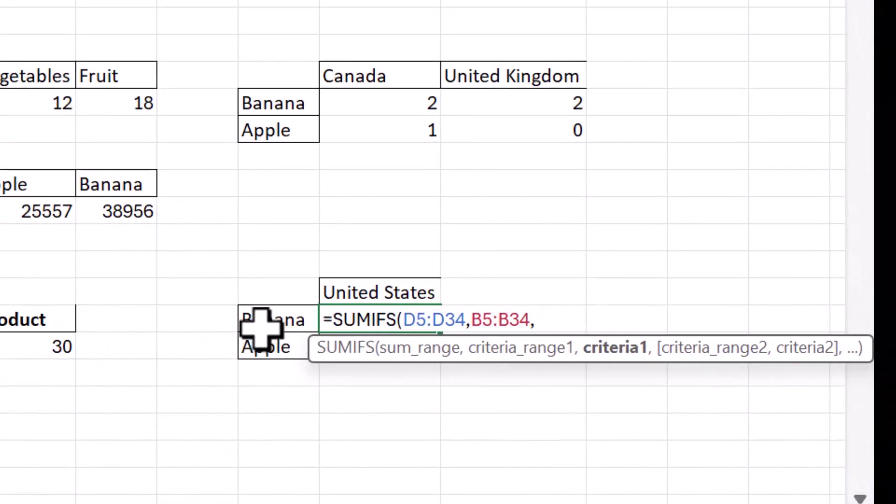
left_click(281, 321)
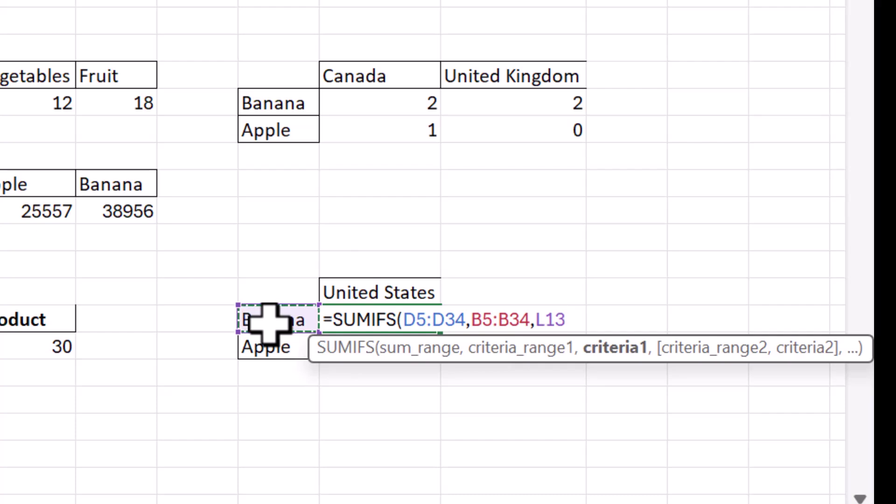
type(",")
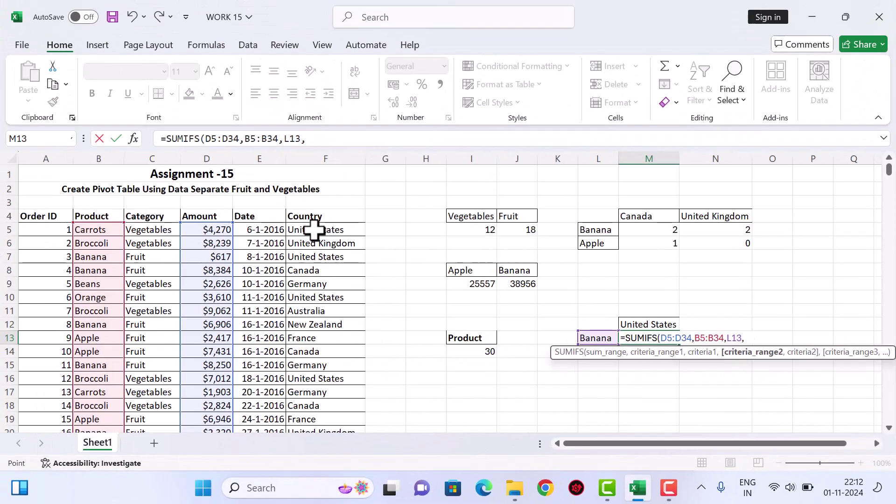
Complete the M13 formula with the Country range F5:F34 and the United States header in M12 as the second criteria pair
left_click(314, 229)
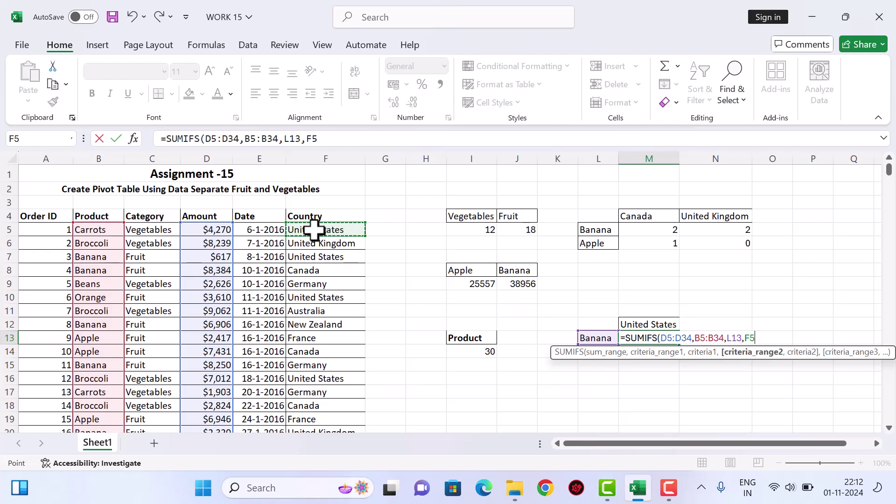
key("ctrl+shift+Down")
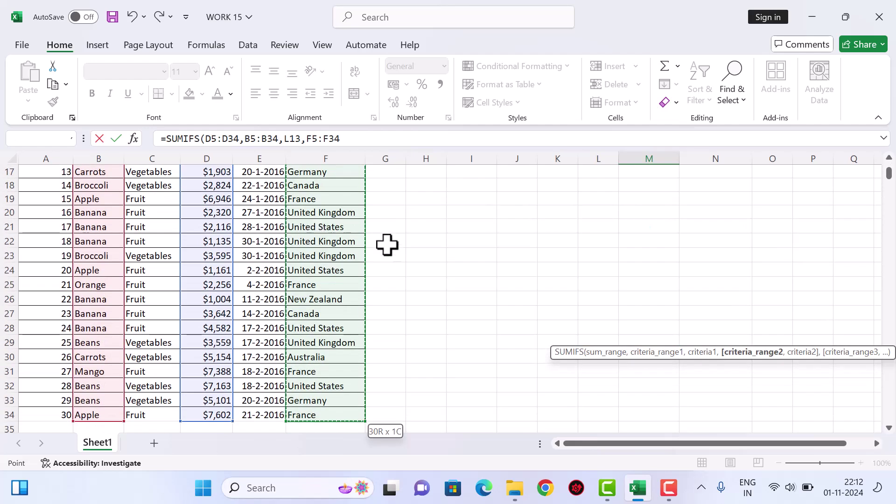
scroll(396, 250, "up", 5)
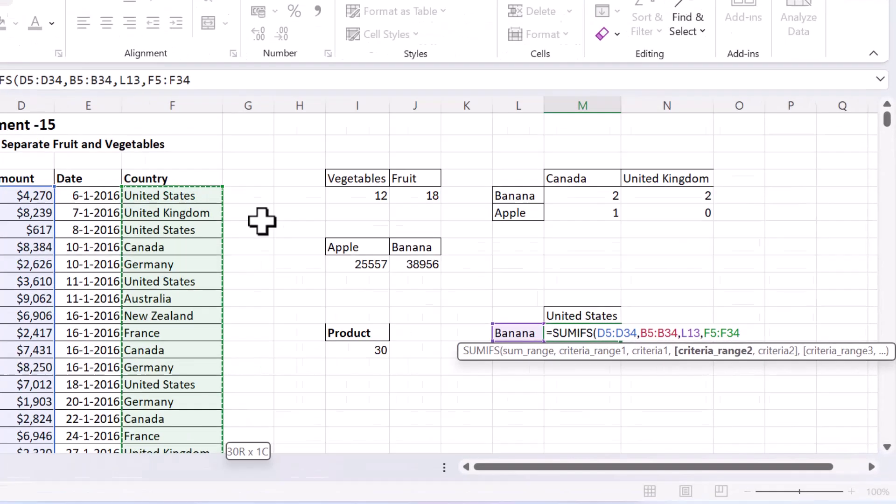
type(",")
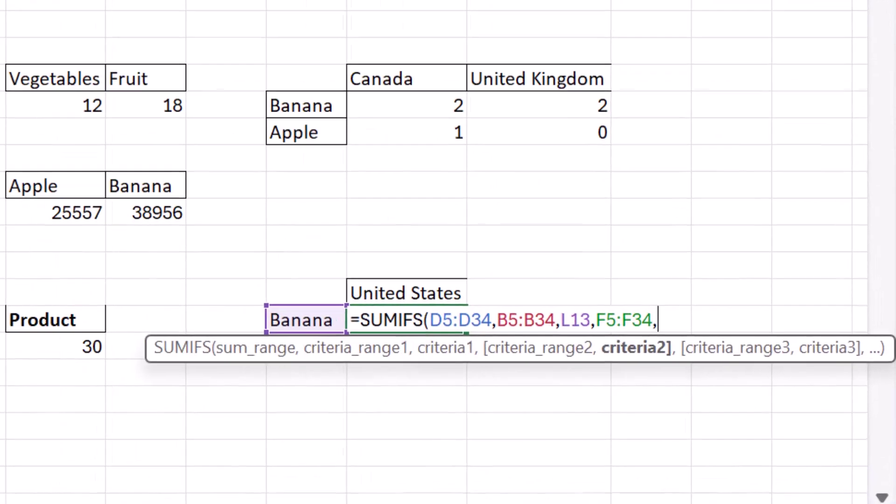
left_click(385, 290)
type(")")
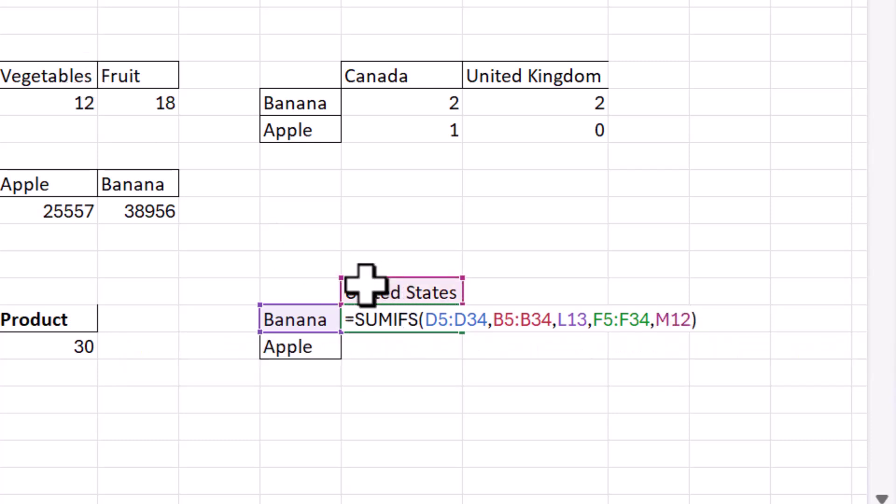
key("Return")
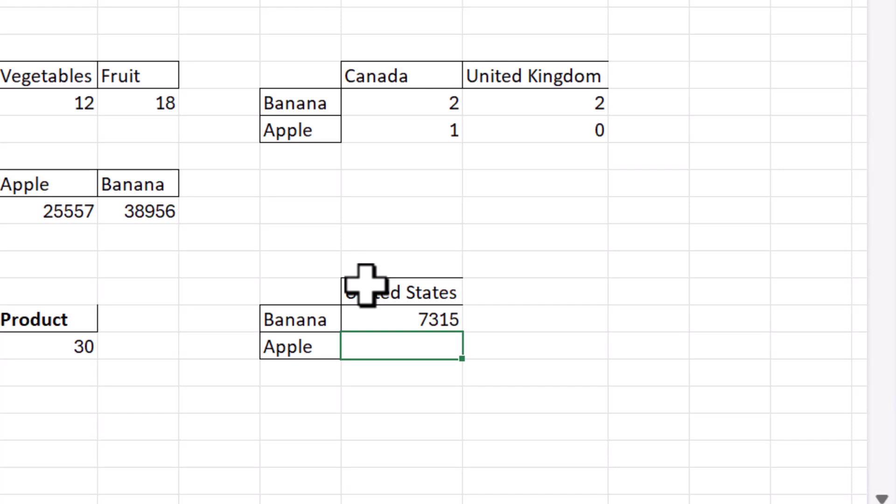
key("Up")
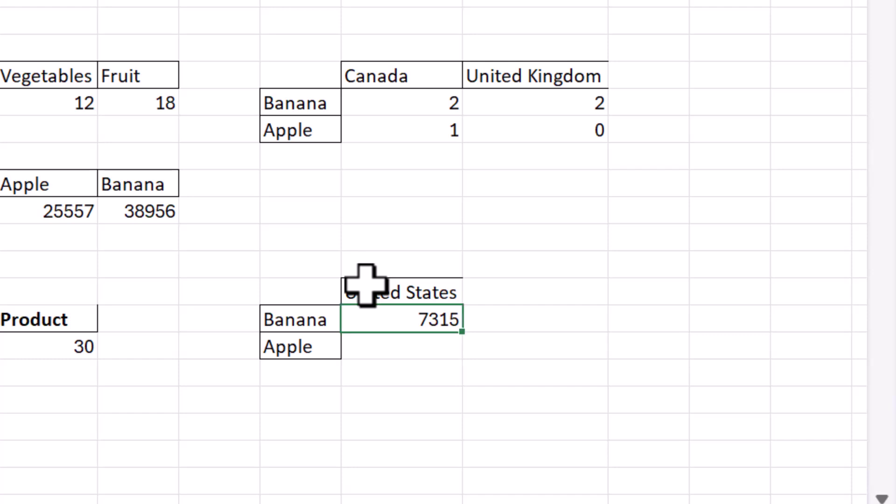
key("Down")
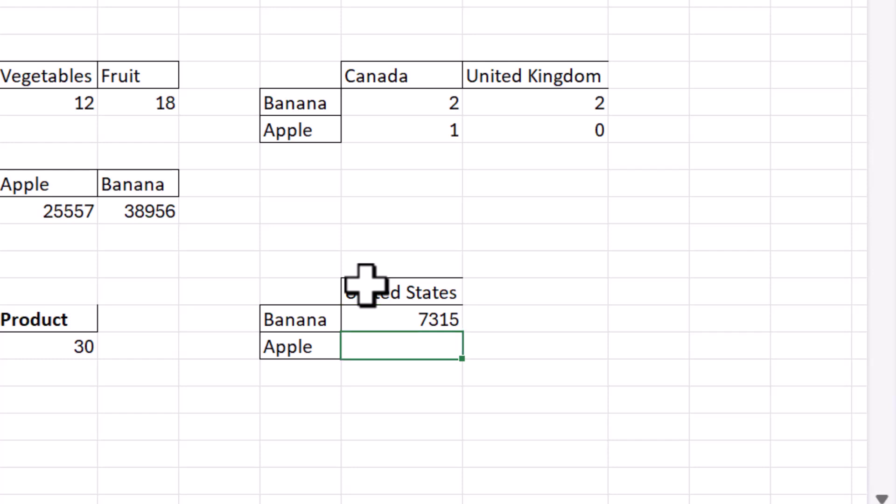
Start a SUMIFS formula in M14 for Apple with the Amount cells D5:D34 as the sum range
type("=")
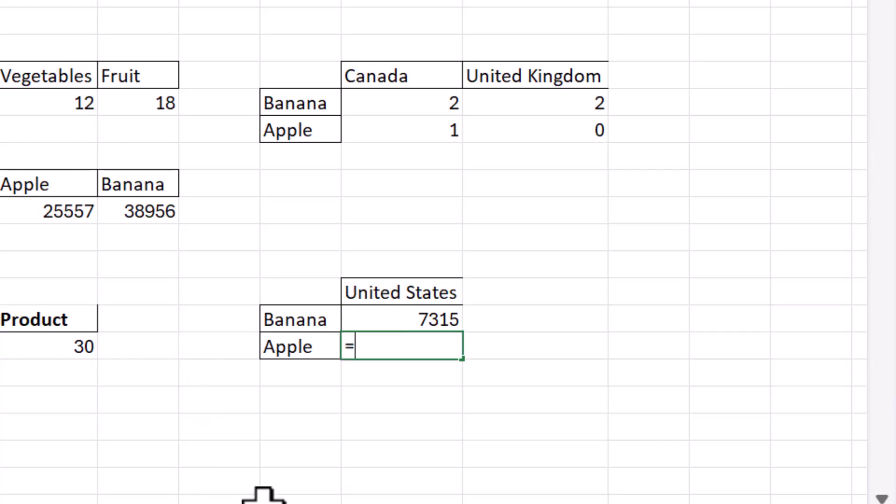
type("C")
key("BackSpace")
type("SUM")
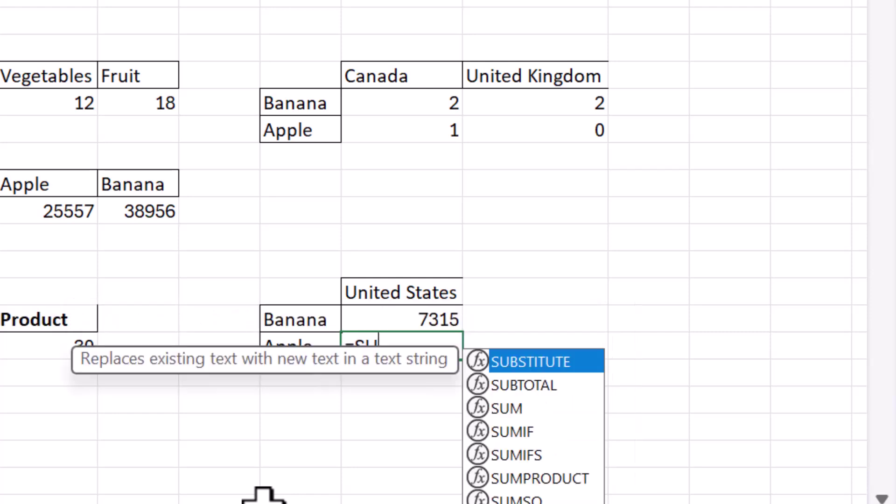
key("Down")
key("Down")
key("Down")
key("Up")
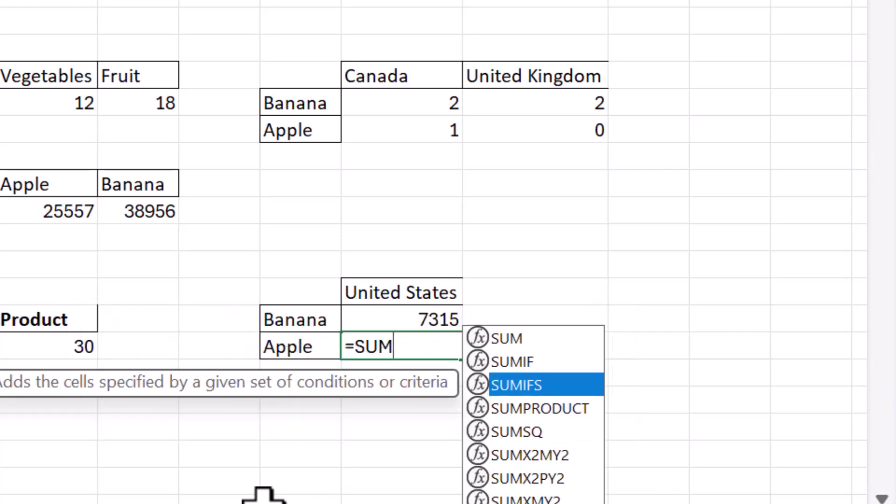
key("Tab")
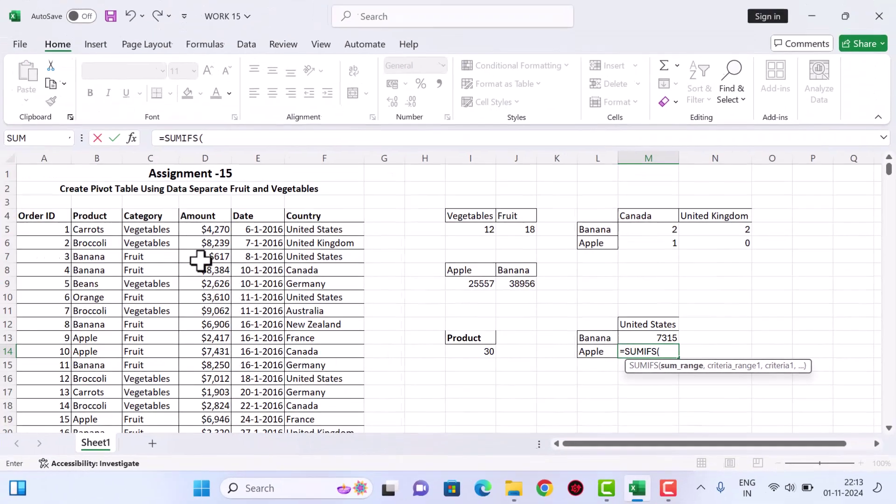
left_click(211, 234)
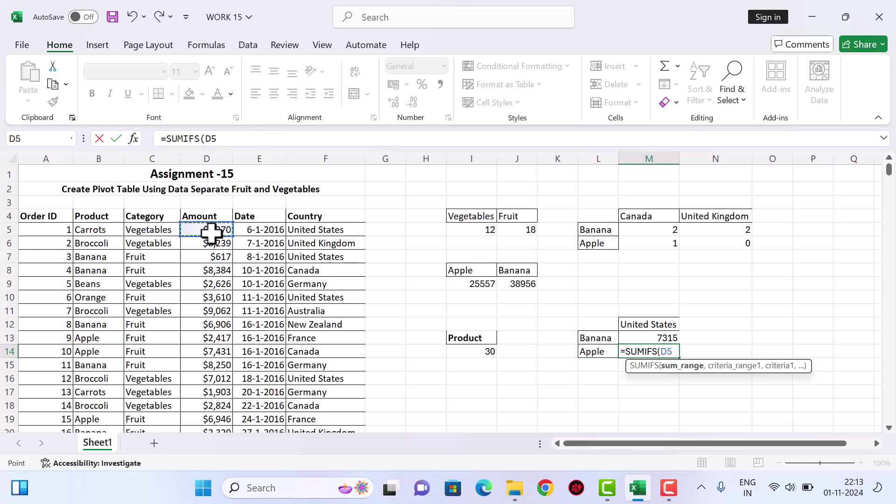
key("ctrl+shift+Down")
scroll(398, 248, "up", 5)
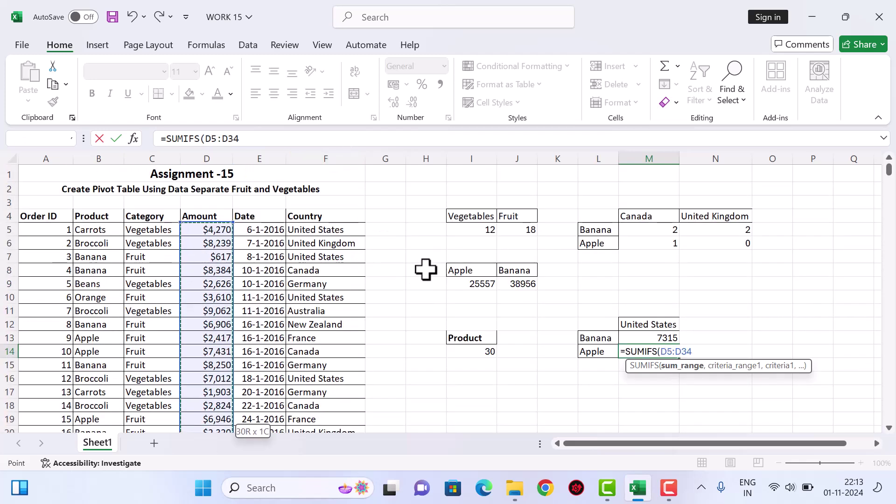
type(",")
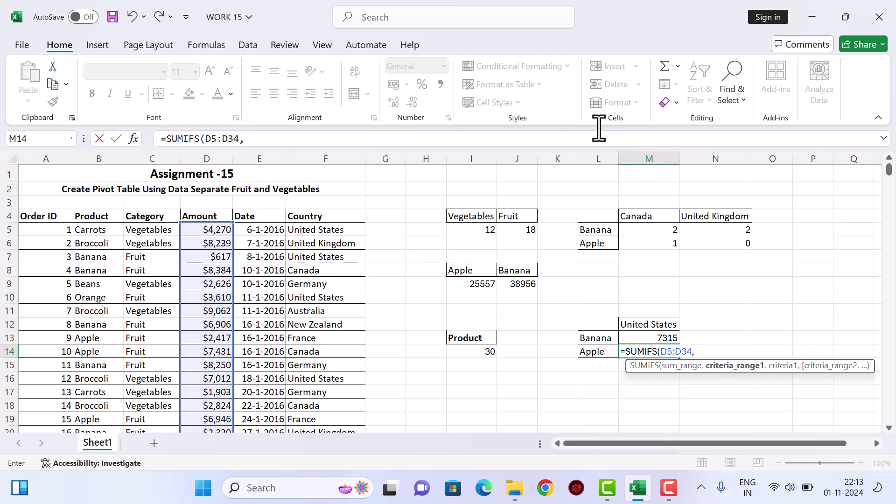
Add the Product range B5:B34 with the Apple label in L14 as the first criteria pair of the M14 formula
left_click(98, 229)
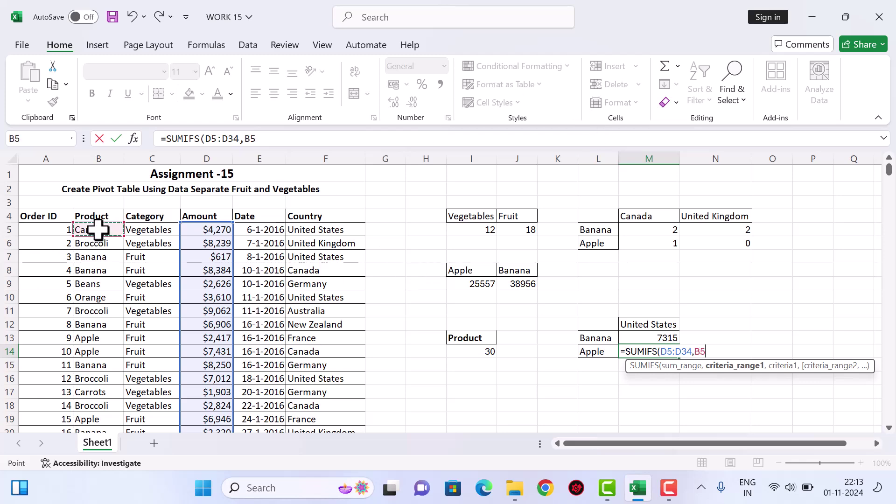
key("ctrl+shift+Down")
scroll(96, 226, "down", 1)
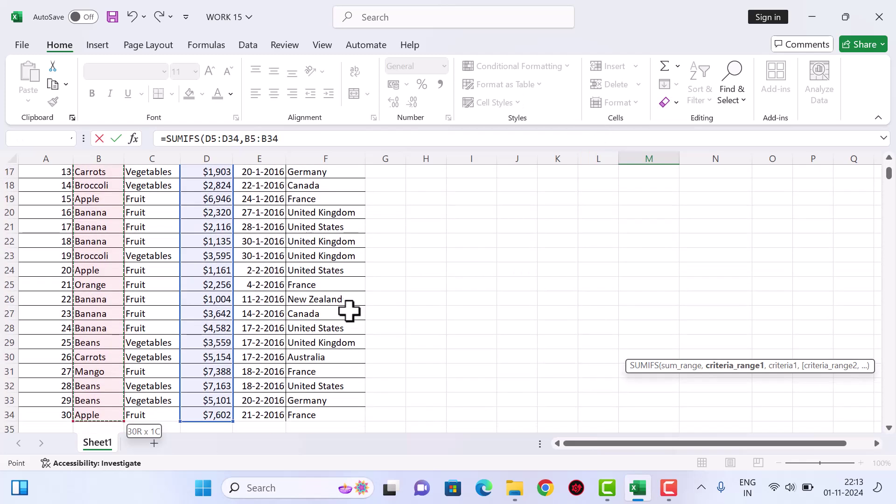
scroll(340, 303, "up", 5)
type(",")
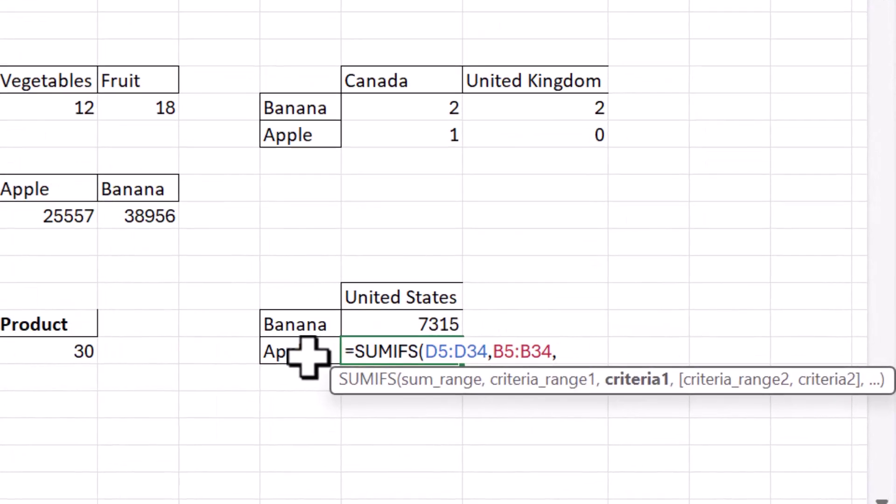
left_click(598, 353)
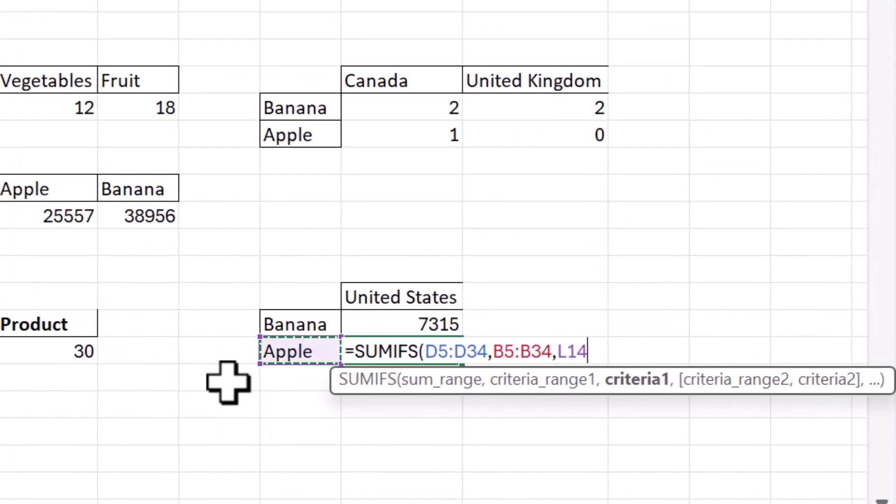
type(",")
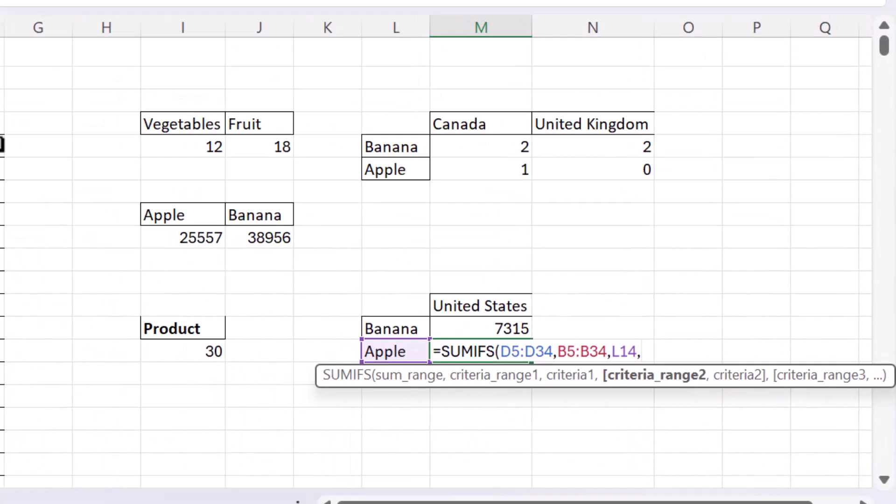
Complete the M14 formula with the Country range F5:F34 and the United States header in M12 as the second criteria pair
left_click(320, 228)
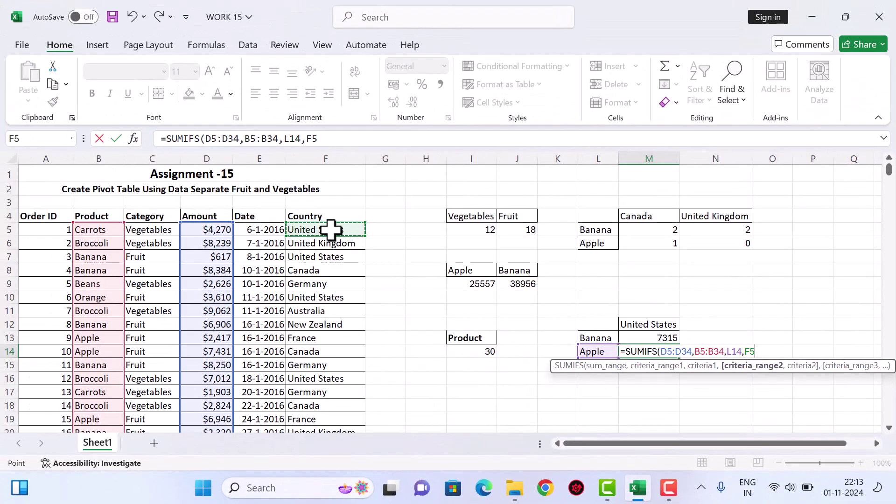
key("ctrl+shift+Down")
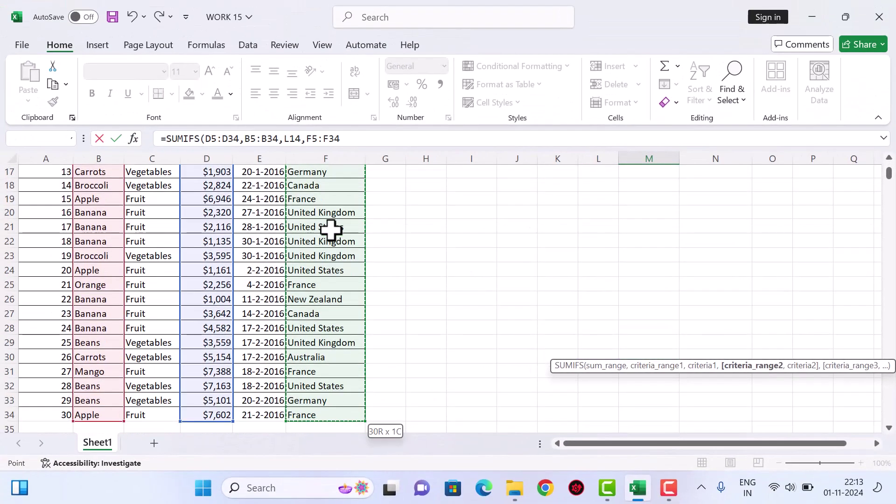
scroll(541, 226, "up", 5)
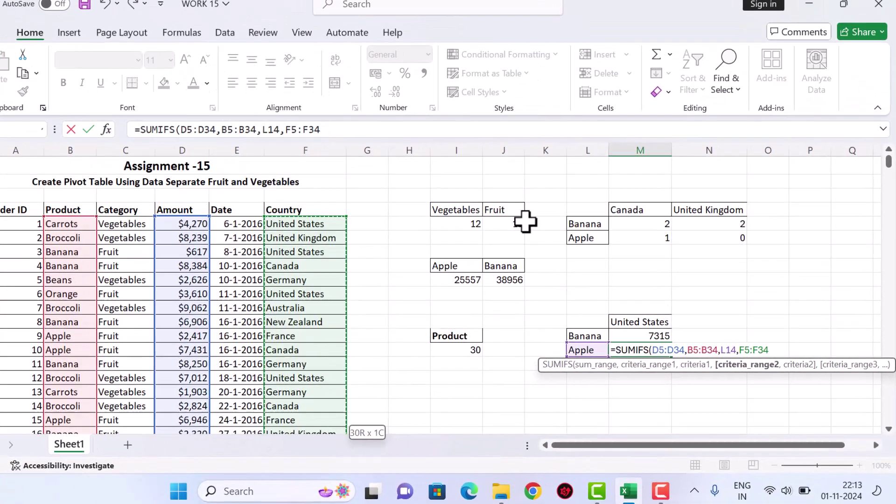
type(",")
left_click(409, 247)
type(")")
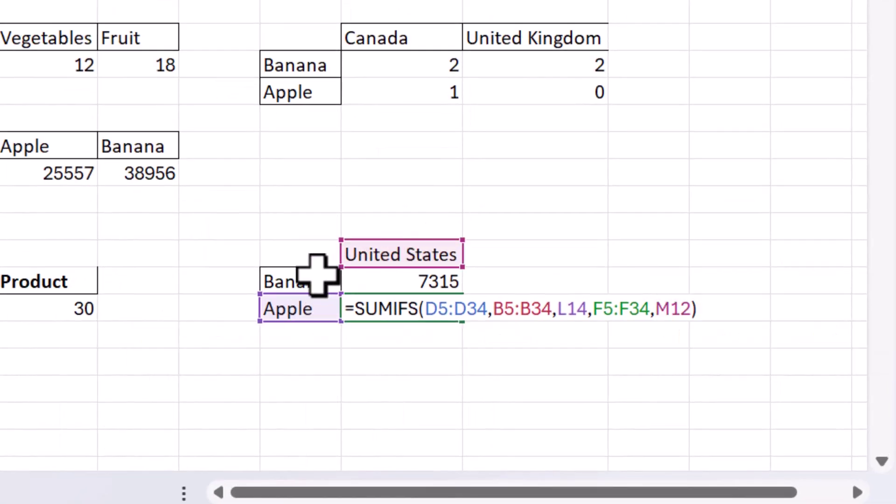
key("Return")
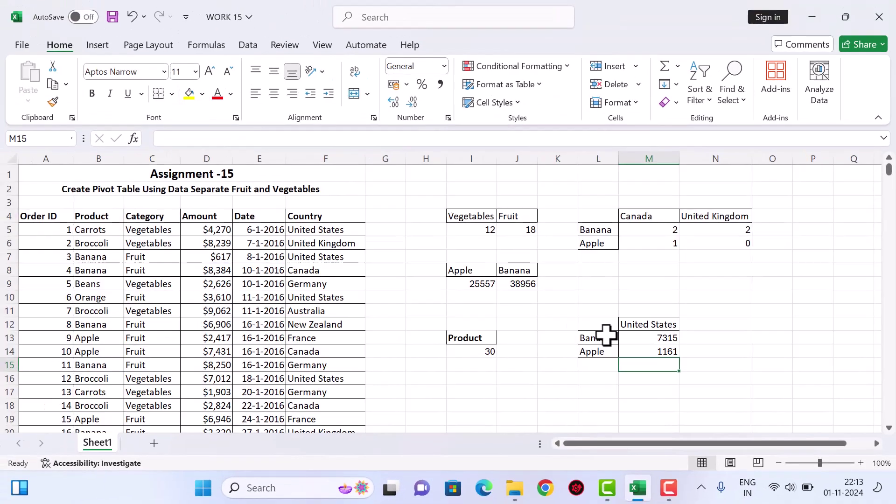
key("Up")
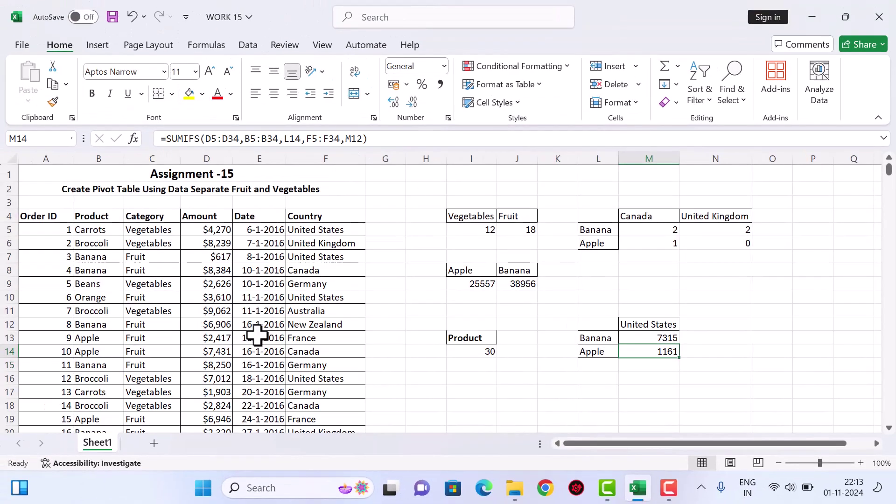
Insert a PivotTable on a new worksheet from the order data A4:F34, headers included
scroll(298, 292, "down", 10)
scroll(299, 283, "up", 10)
scroll(299, 283, "down", 10)
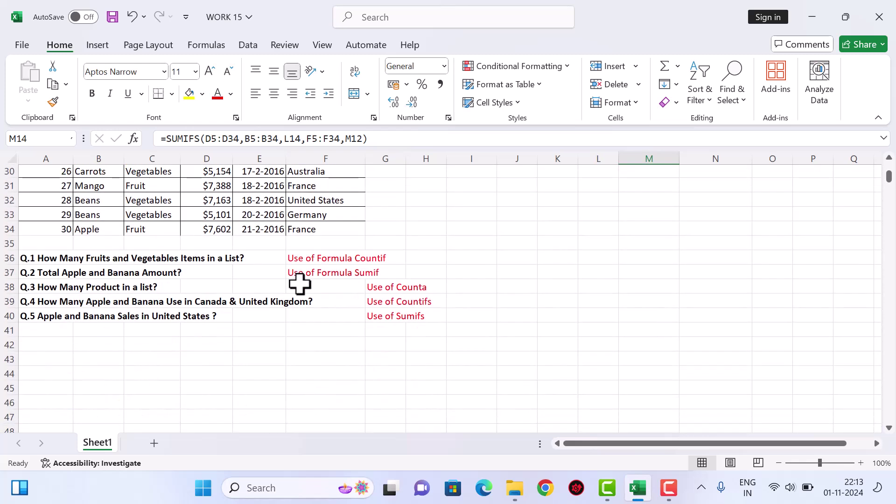
scroll(299, 283, "up", 10)
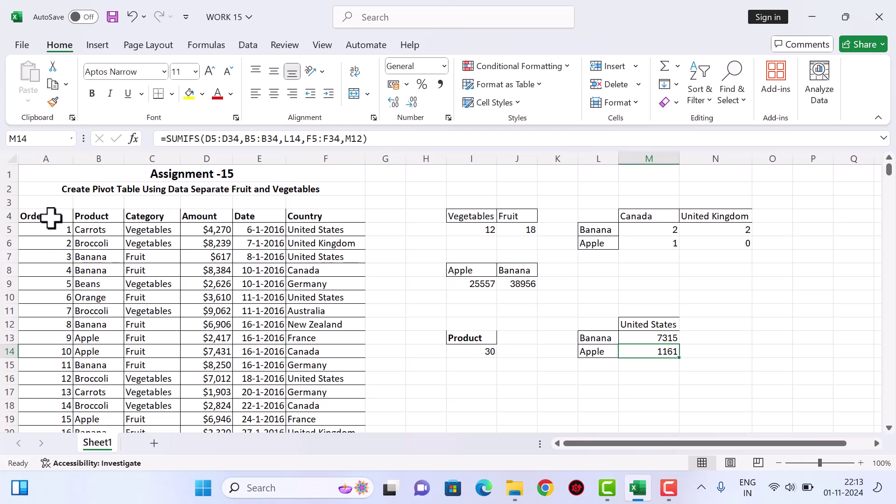
left_click_drag(62, 216, 340, 390)
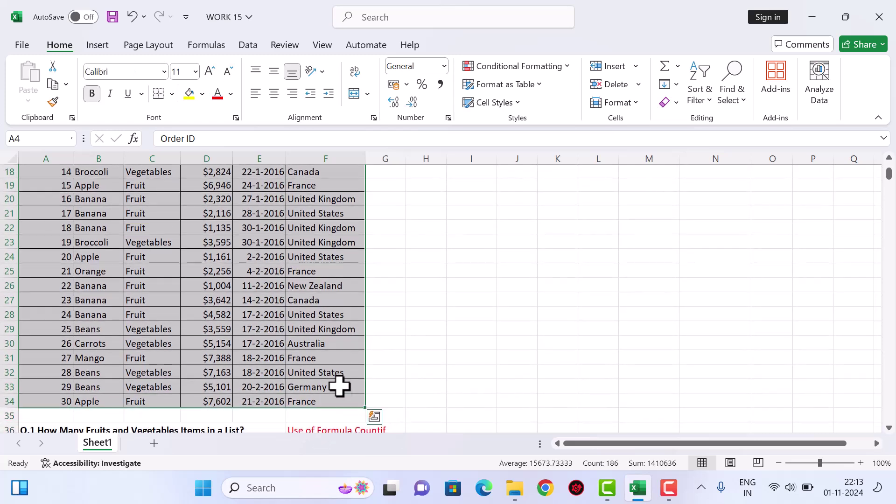
scroll(369, 229, "up", 6)
left_click(97, 45)
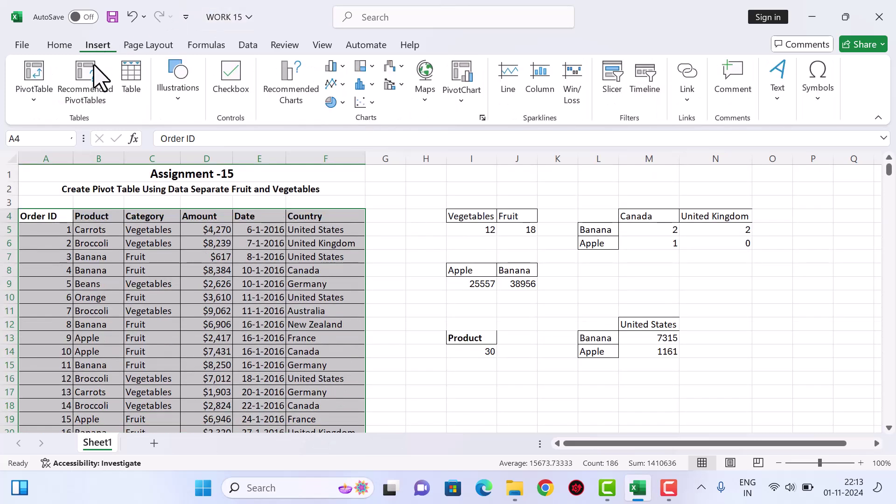
scroll(460, 290, "down", 1)
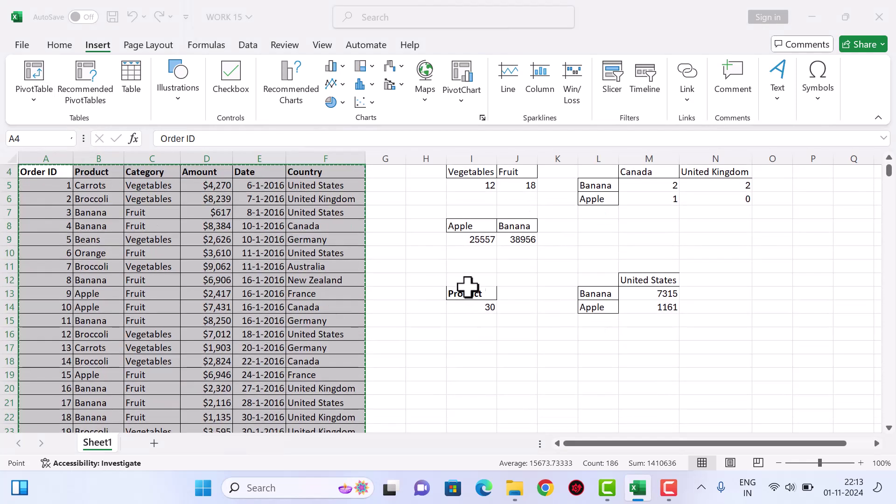
left_click(282, 325)
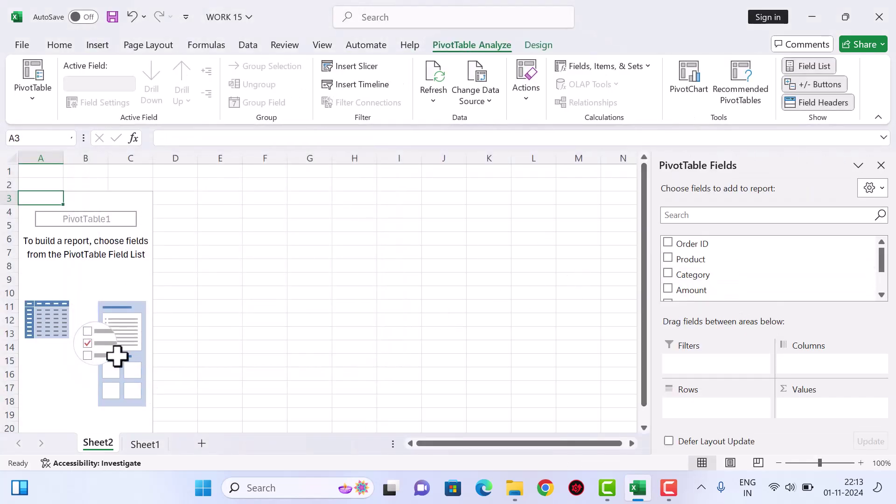
Build the PivotTable on Sheet2 with the sum of Amount as values and Category as rows
left_click(148, 445)
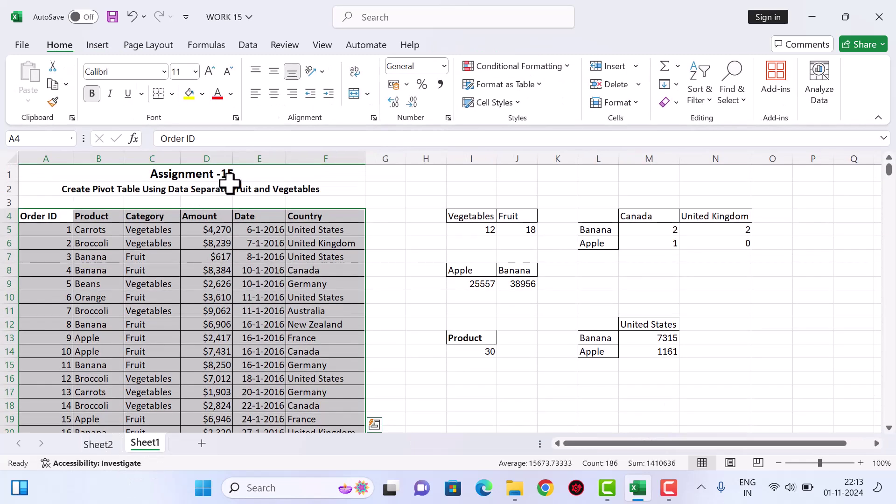
left_click(100, 445)
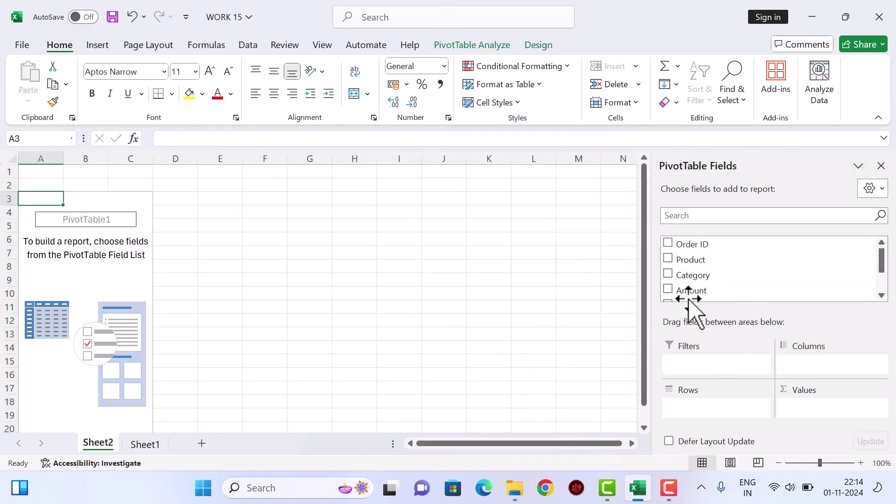
left_click_drag(671, 292, 799, 415)
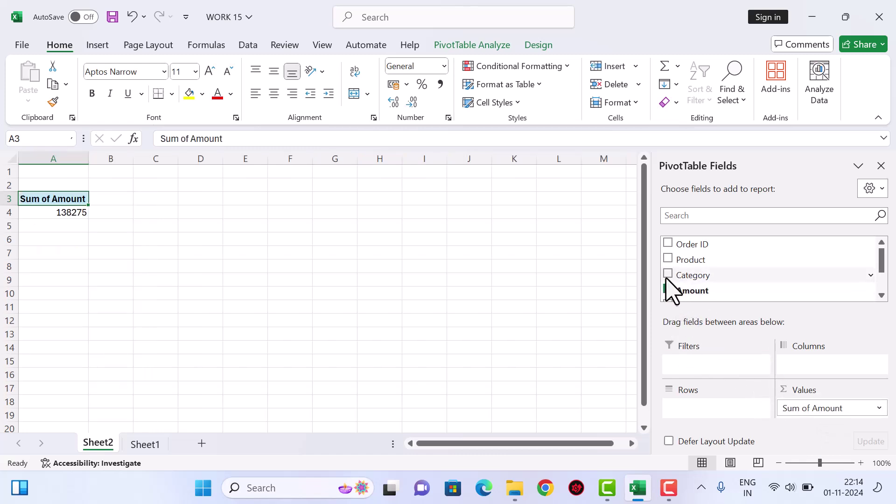
left_click_drag(667, 281, 695, 420)
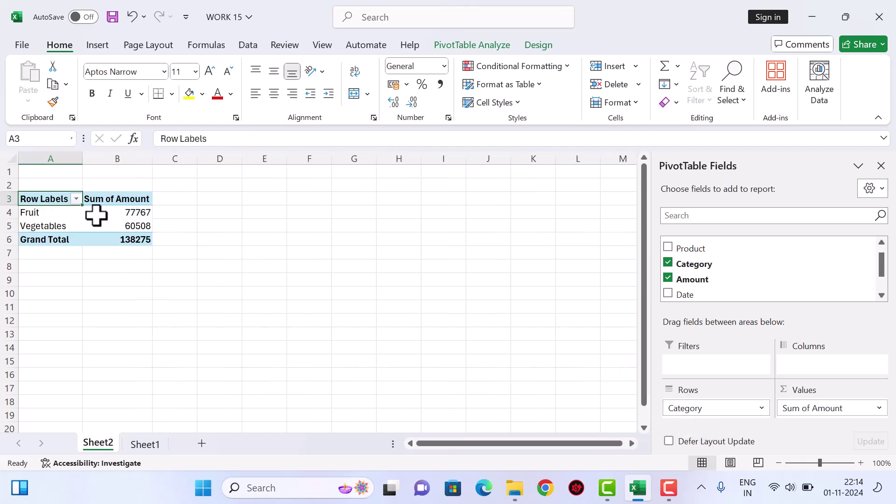